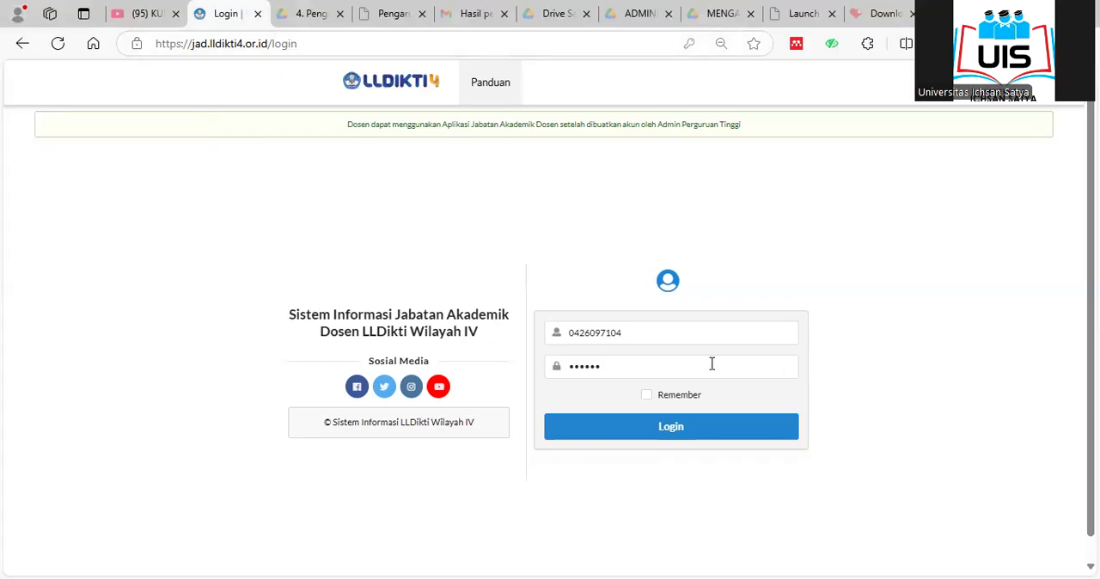
# Log in to the JAD site with the lecturer's NIDN and account password, and dismiss the offer to save the password.
pyautogui.click(639, 331)
pyautogui.moveTo(639, 331); pyautogui.dragTo(535, 341)
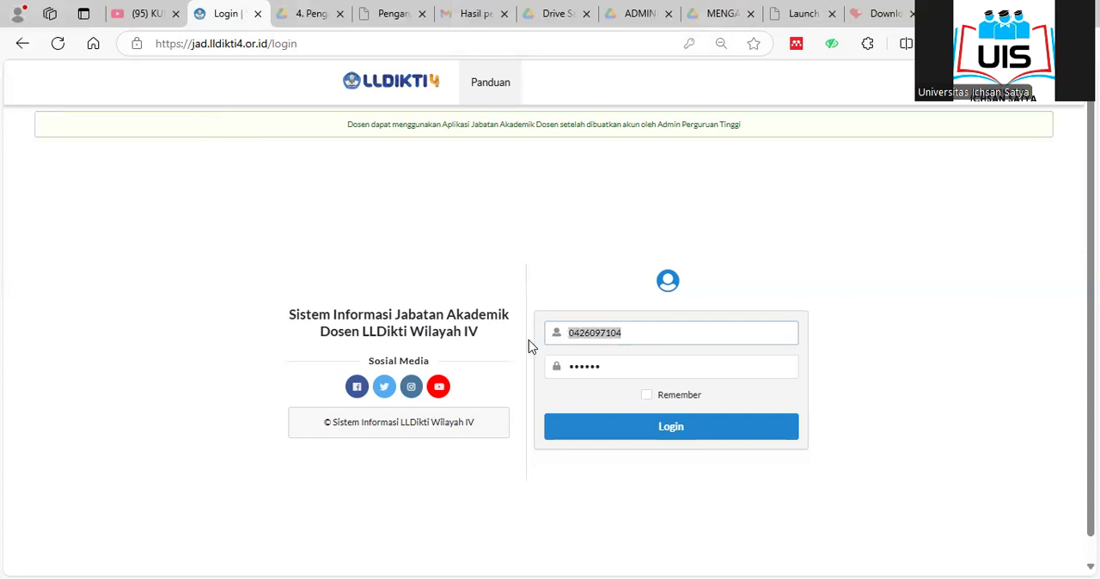
pyautogui.hotkey('ctrl', 'v')
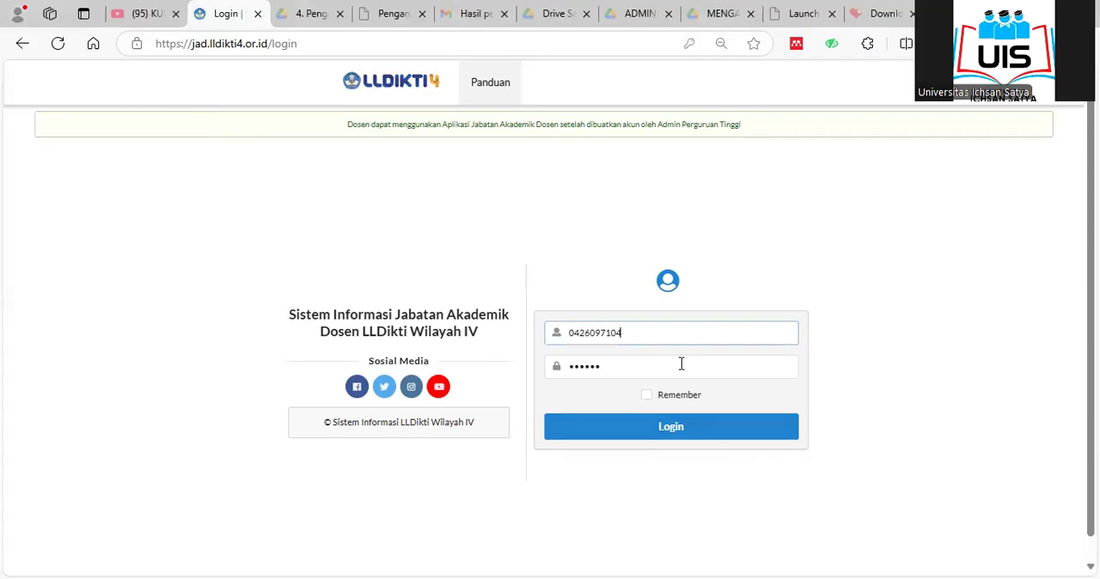
pyautogui.moveTo(653, 365); pyautogui.dragTo(548, 372)
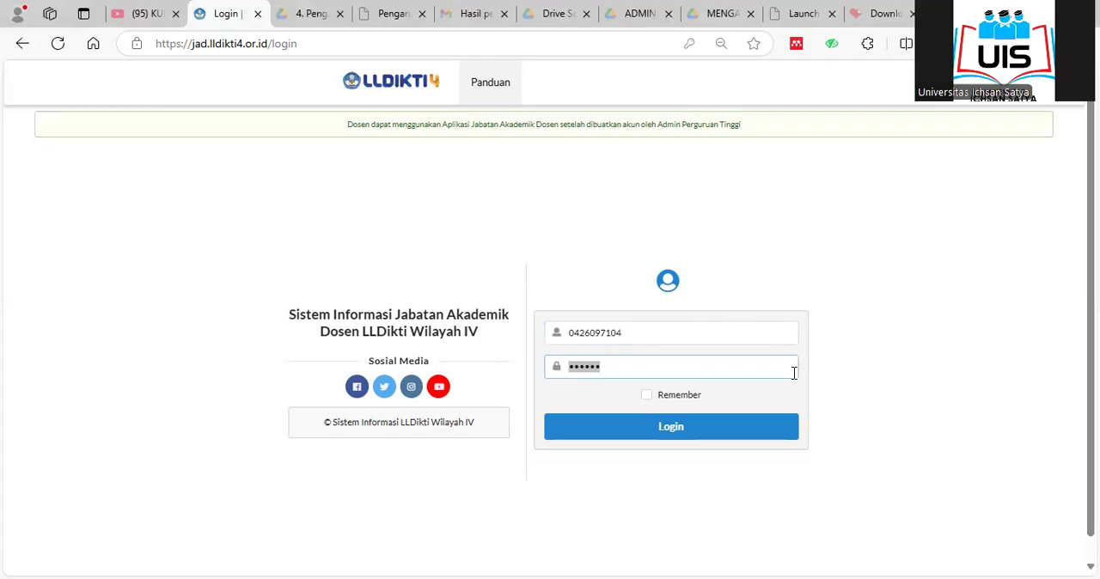
pyautogui.write('1*****')
pyautogui.click(729, 437)
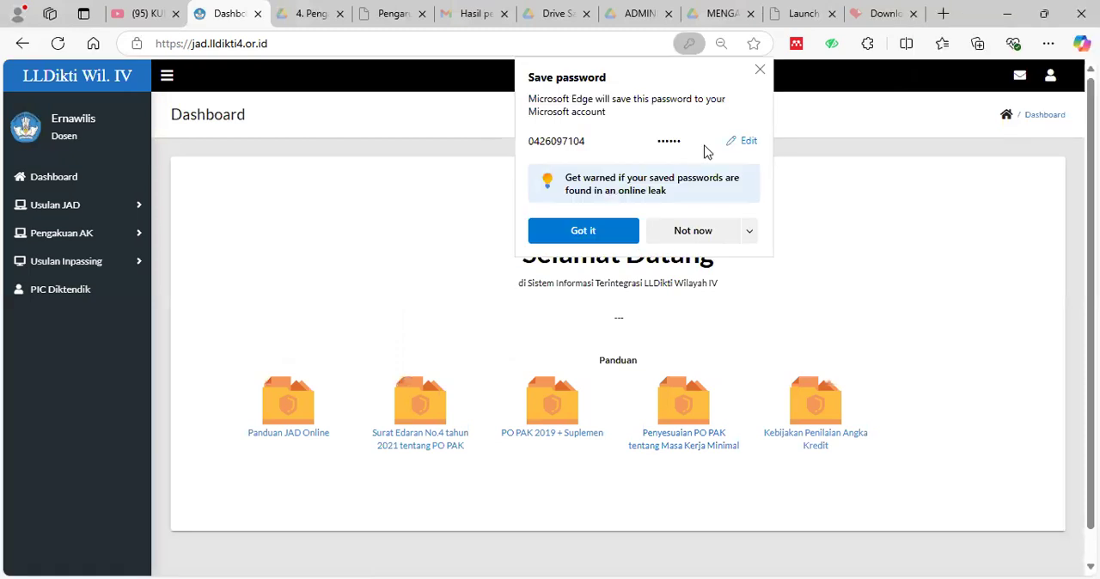
pyautogui.click(761, 73)
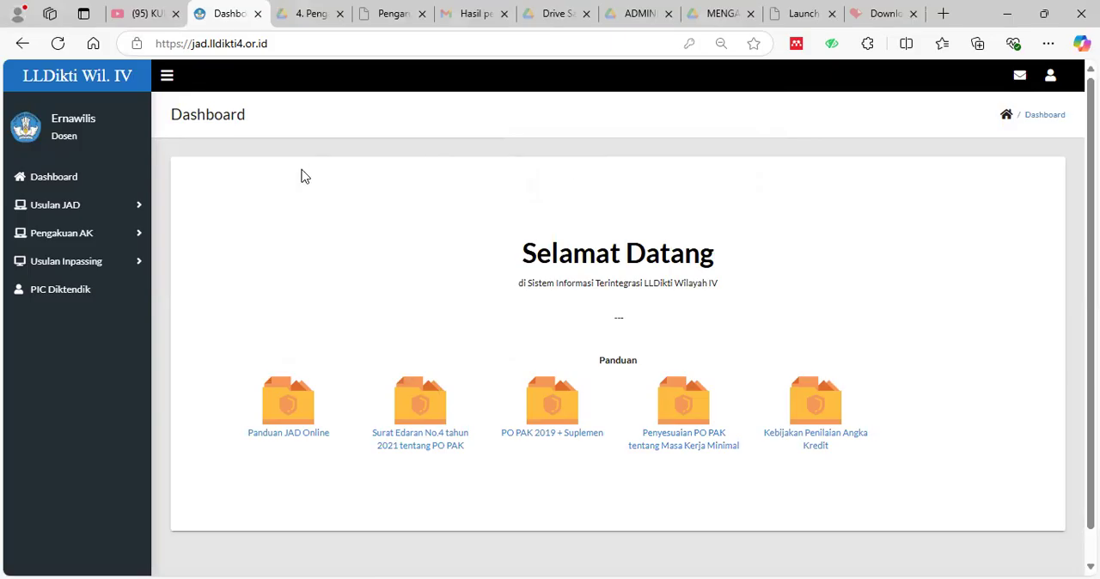
# Open the details of the Asisten Ahli 150 proposal in the Usulan JAD draft list.
pyautogui.click(97, 208)
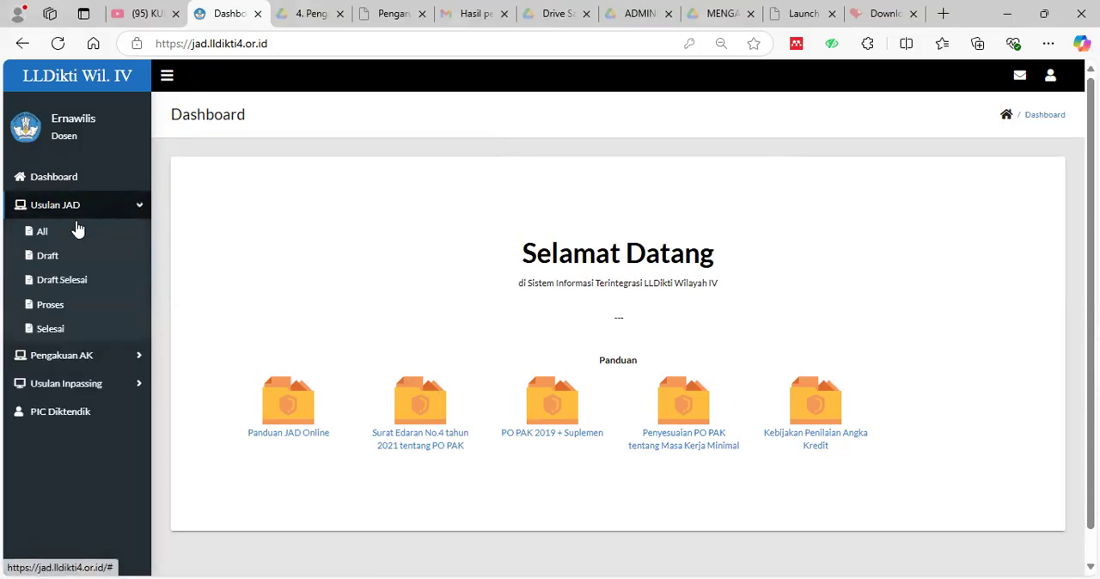
pyautogui.click(69, 257)
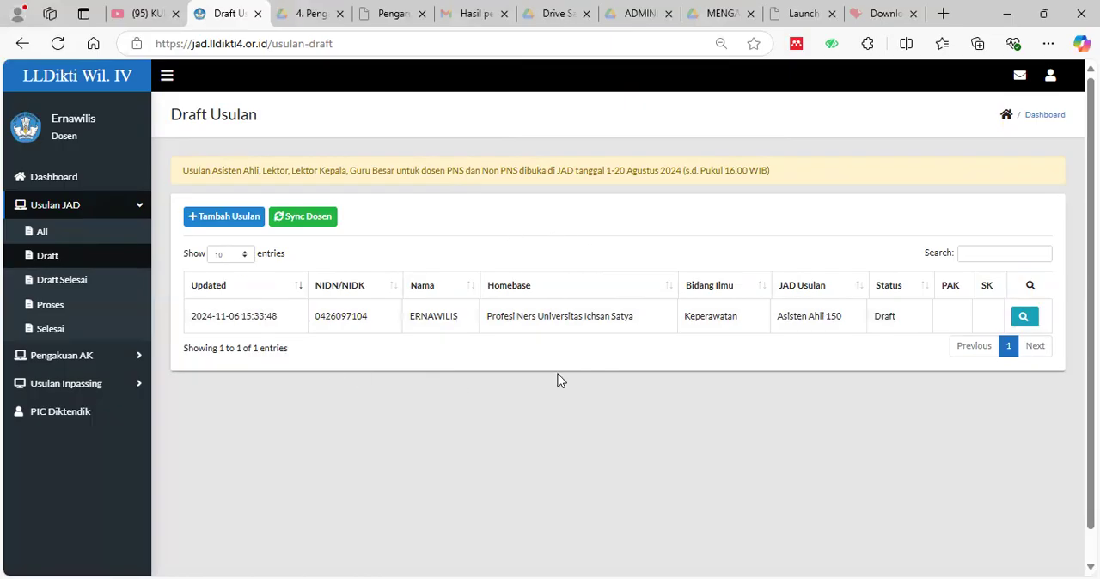
pyautogui.click(1024, 317)
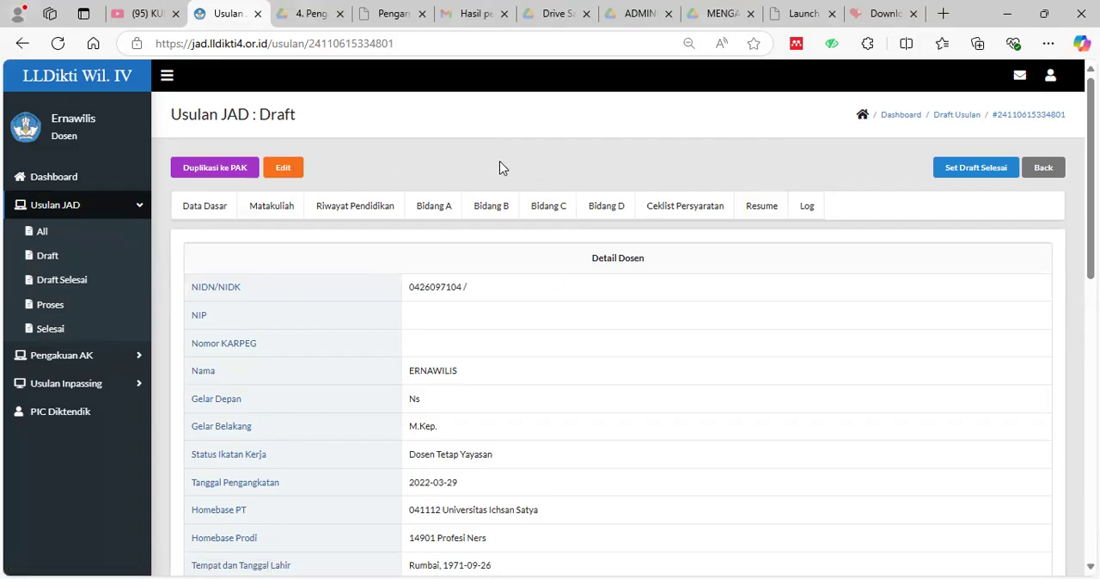
# Return to the list of draft JAD proposals and reopen the Asisten Ahli 150 proposal.
pyautogui.click(68, 205)
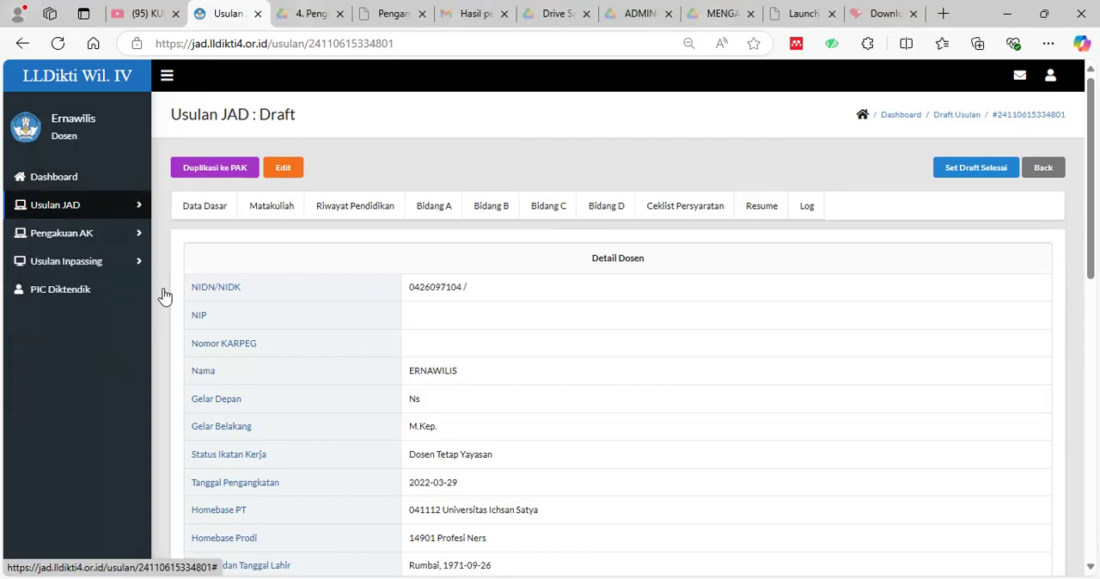
pyautogui.click(62, 208)
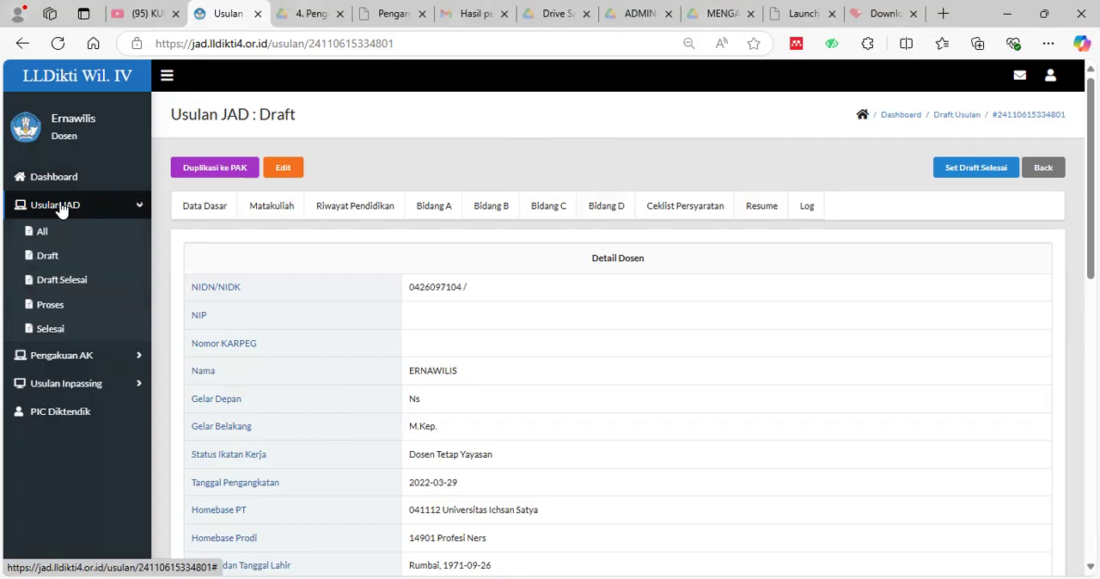
pyautogui.click(47, 257)
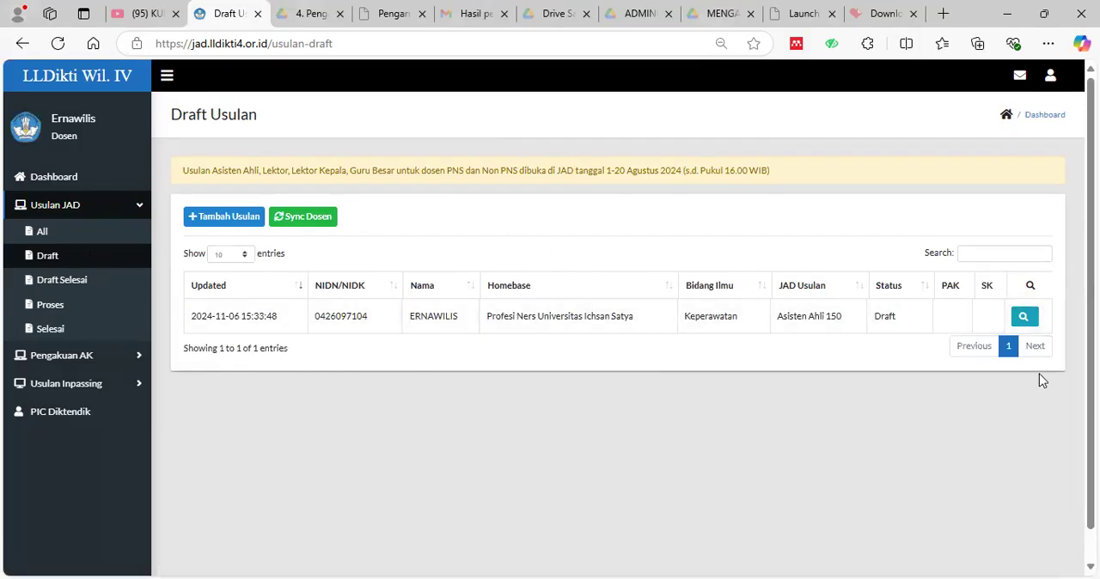
pyautogui.click(1030, 322)
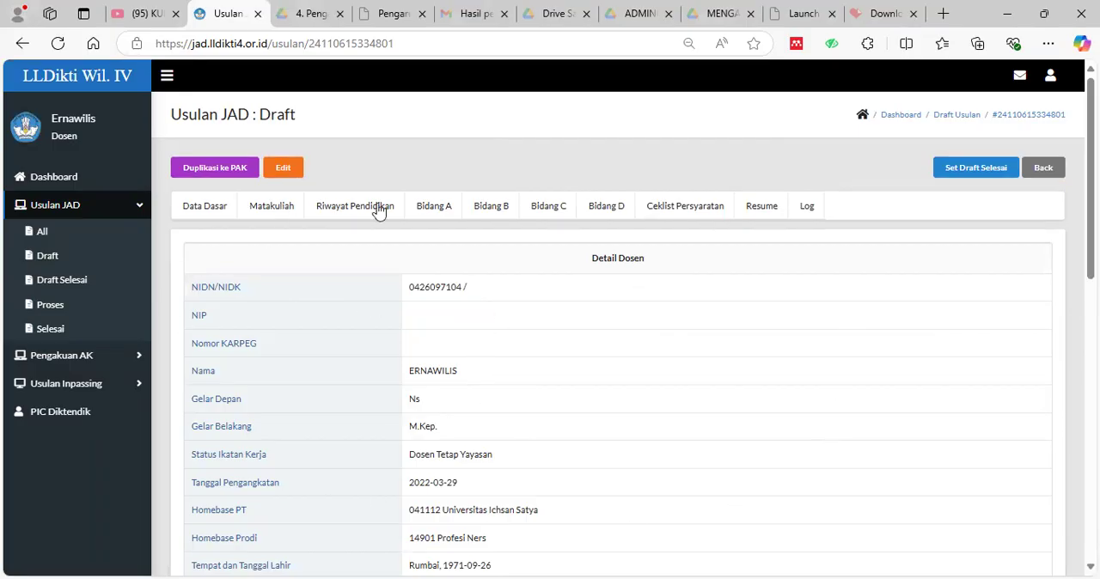
# Review the proposal's Data Dasar, including the lecturer details, JAD proposal data and university leadership information.
pyautogui.click(219, 209)
pyautogui.scroll(-3, 391, 295)
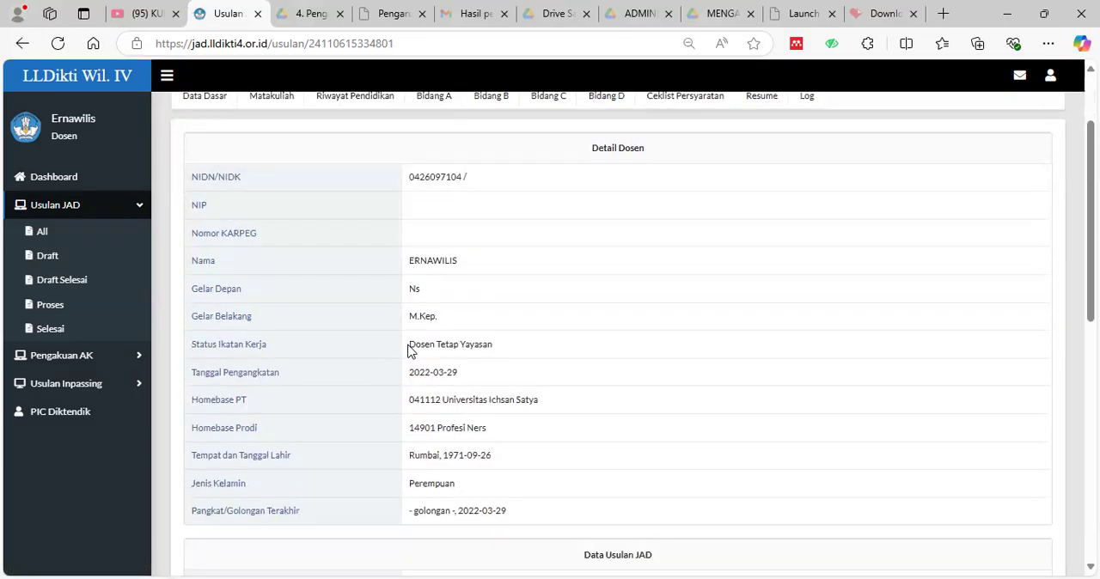
pyautogui.scroll(3, 449, 418)
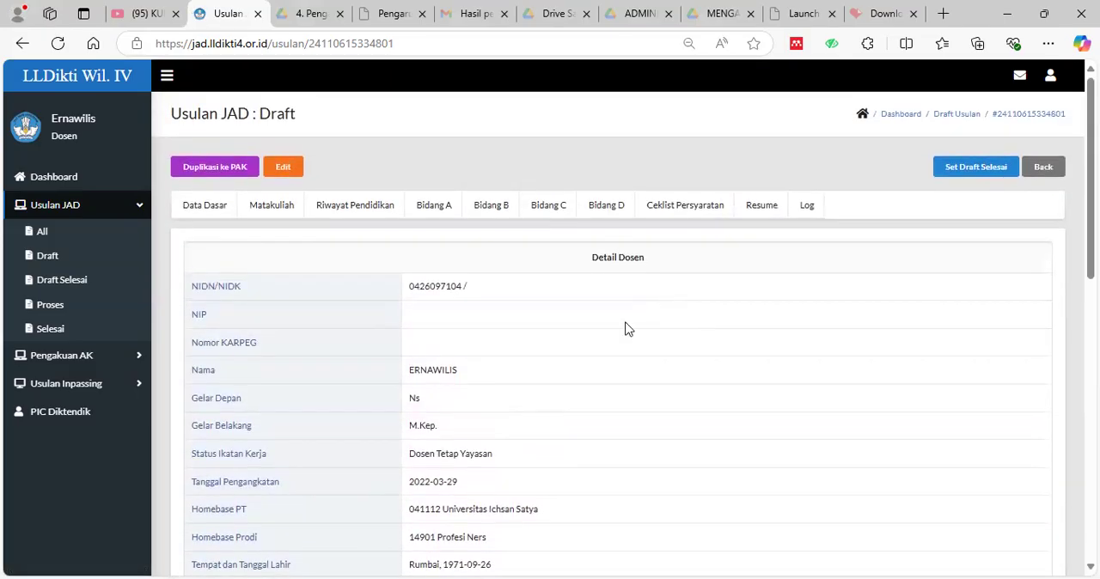
pyautogui.scroll(-2, 608, 326)
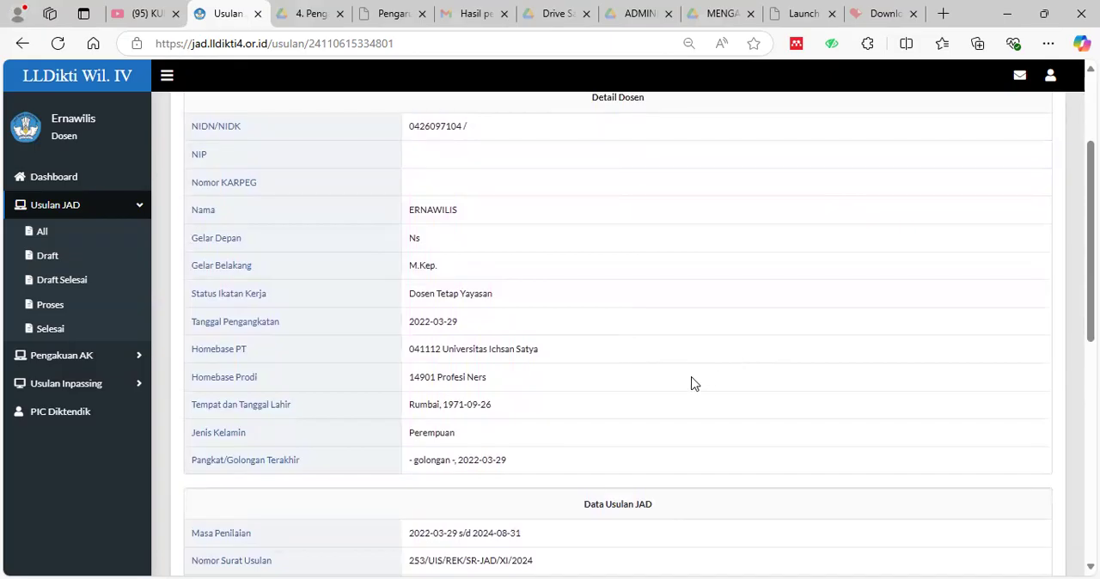
pyautogui.scroll(-2, 691, 383)
pyautogui.scroll(-3, 690, 390)
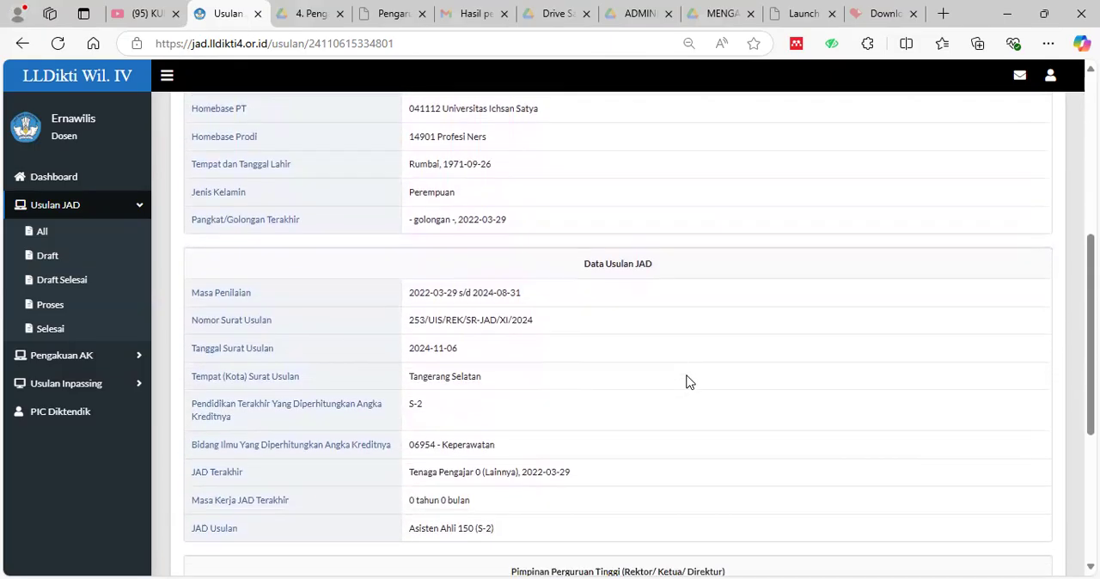
pyautogui.scroll(-2, 671, 337)
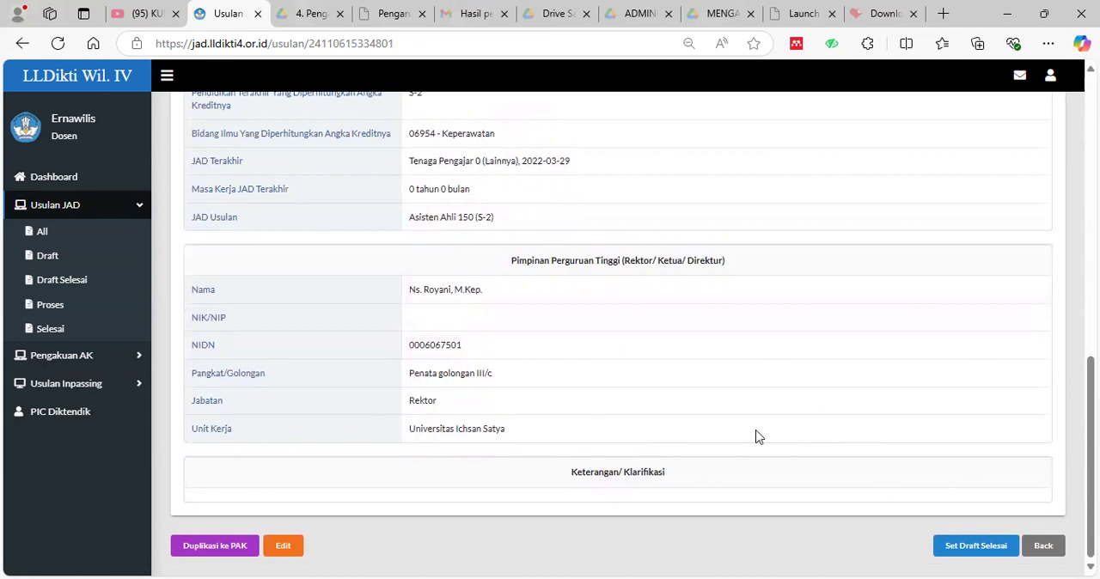
pyautogui.scroll(10, 492, 378)
pyautogui.scroll(3, 504, 398)
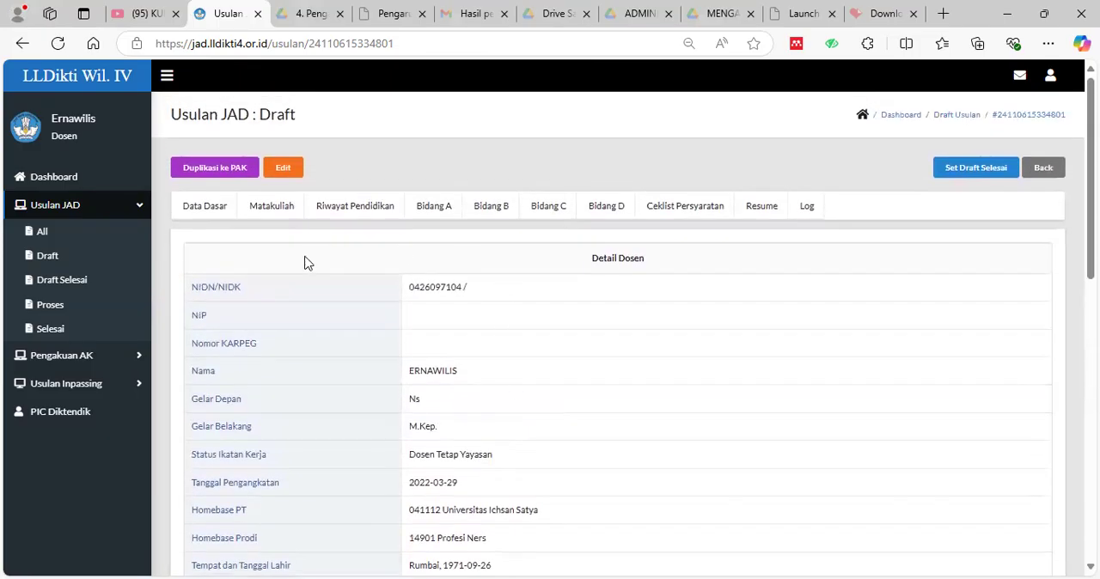
pyautogui.scroll(-2, 410, 445)
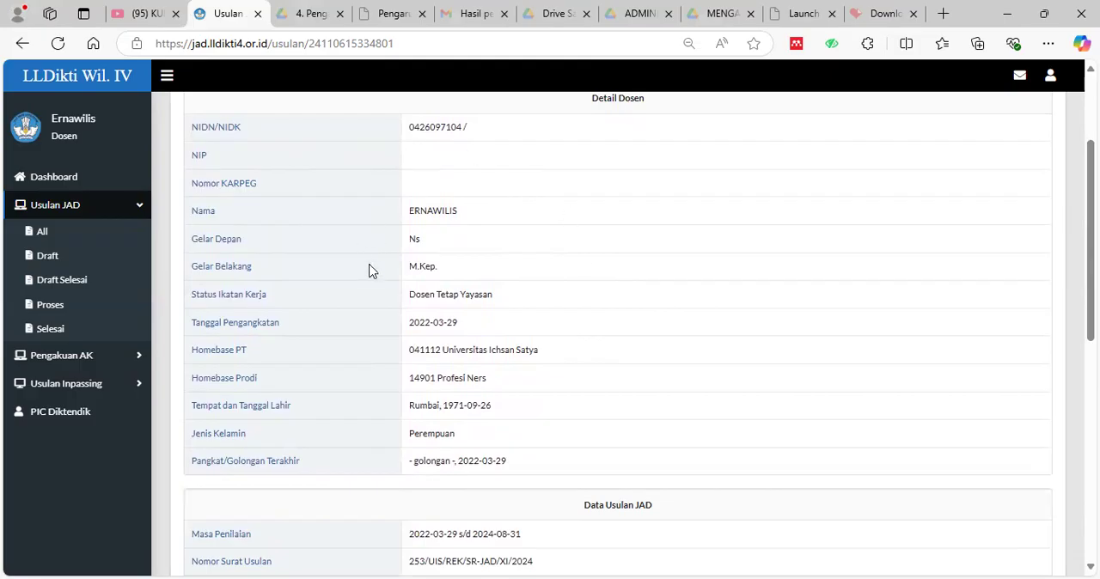
pyautogui.scroll(2, 371, 273)
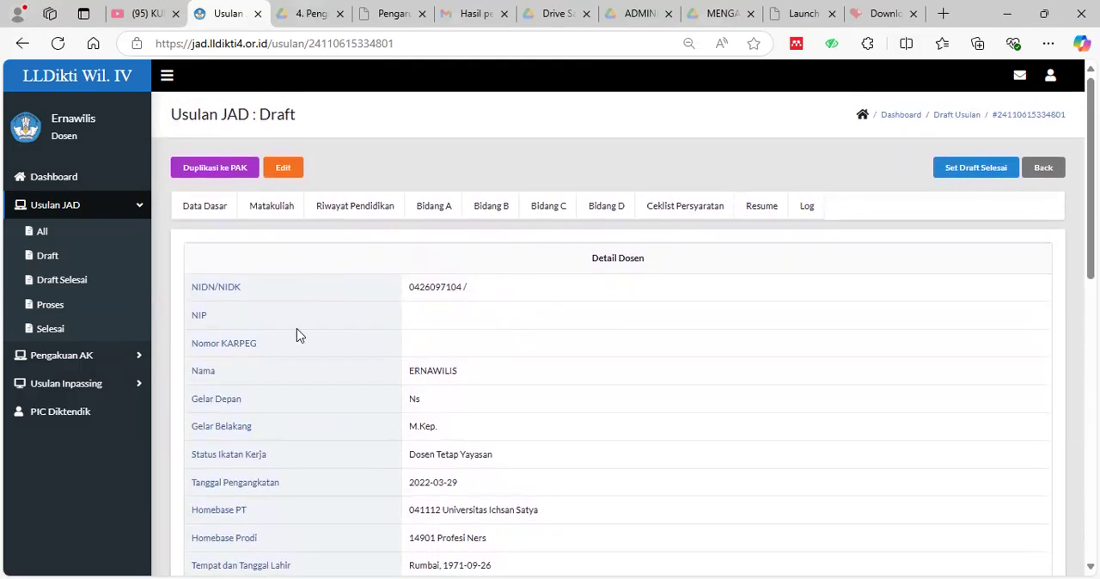
# Open the proposal's Matakuliah section for editing and add an empty course row.
pyautogui.click(272, 211)
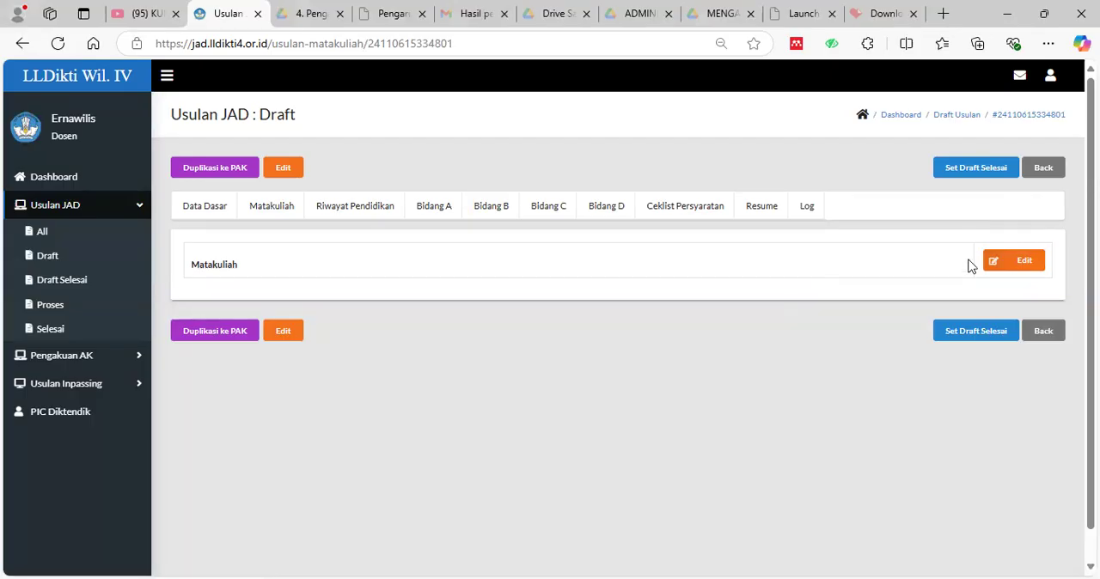
pyautogui.click(1021, 262)
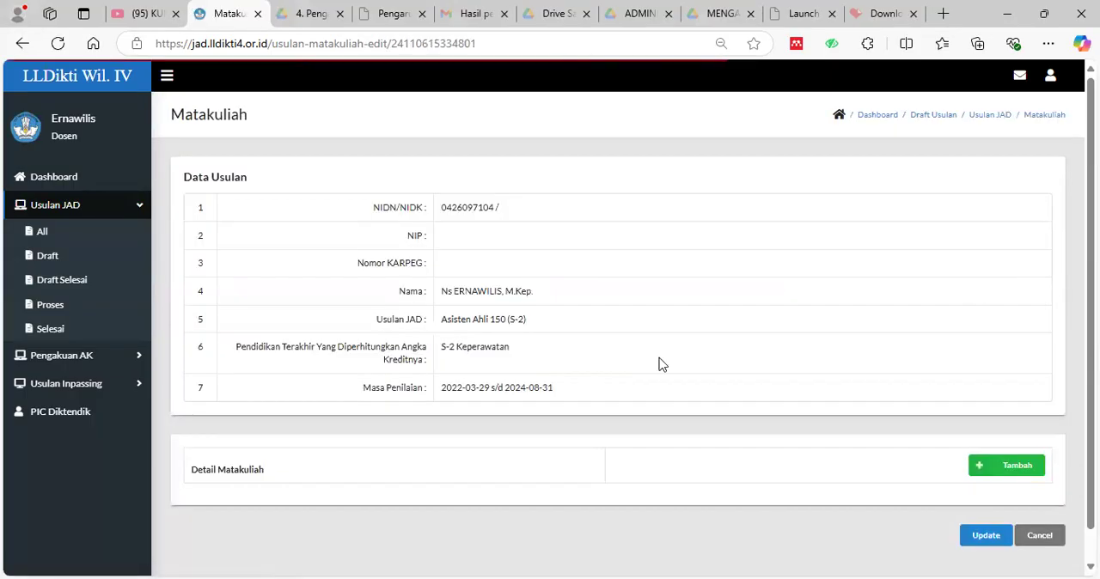
pyautogui.scroll(-1, 662, 364)
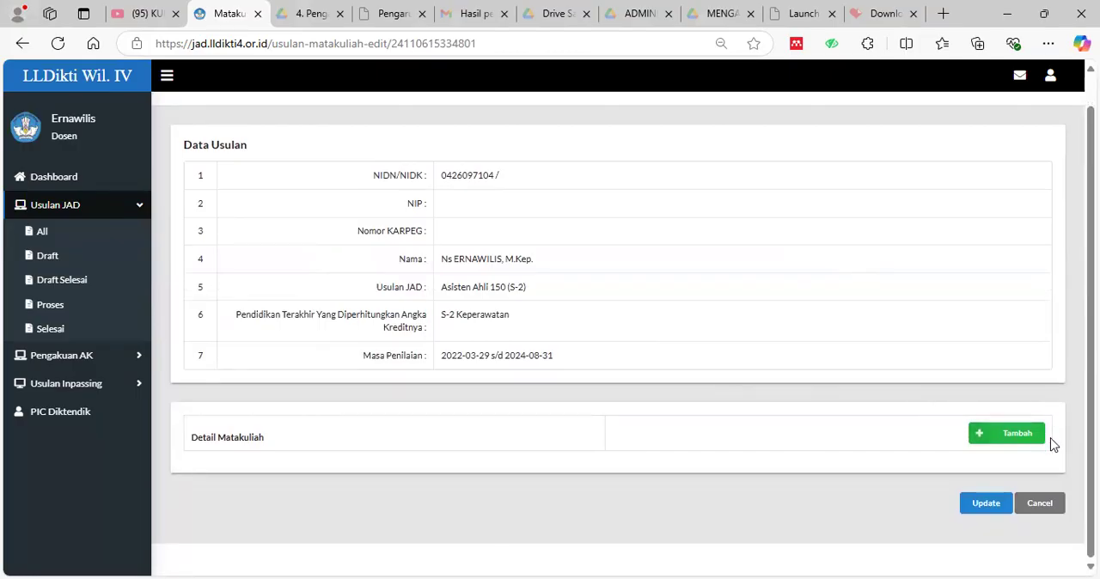
pyautogui.click(1008, 441)
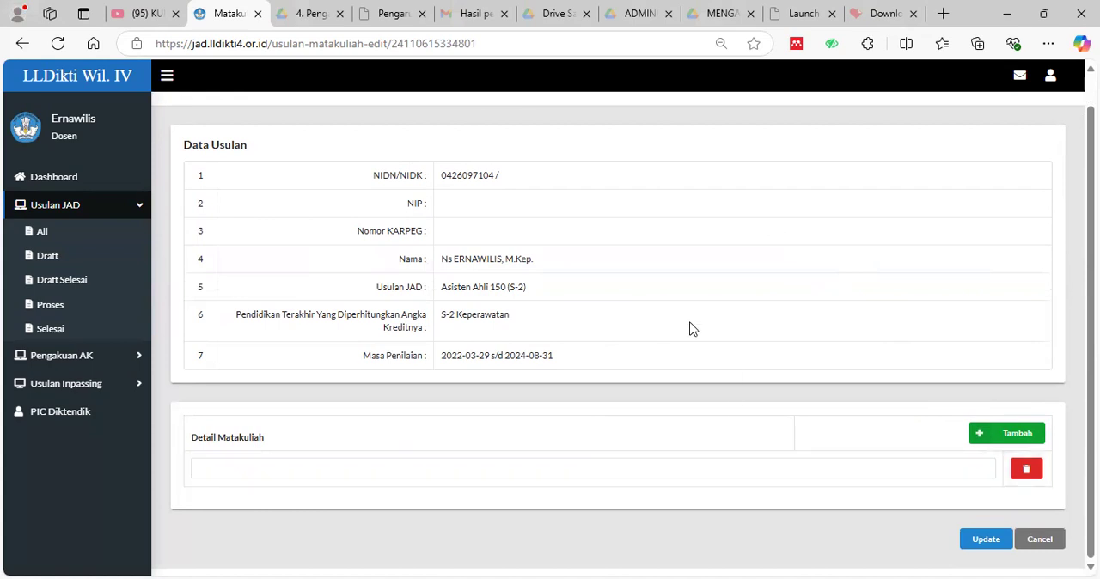
# Try to save the Matakuliah section with its course row left empty, and cancel the edit.
pyautogui.scroll(1, 645, 331)
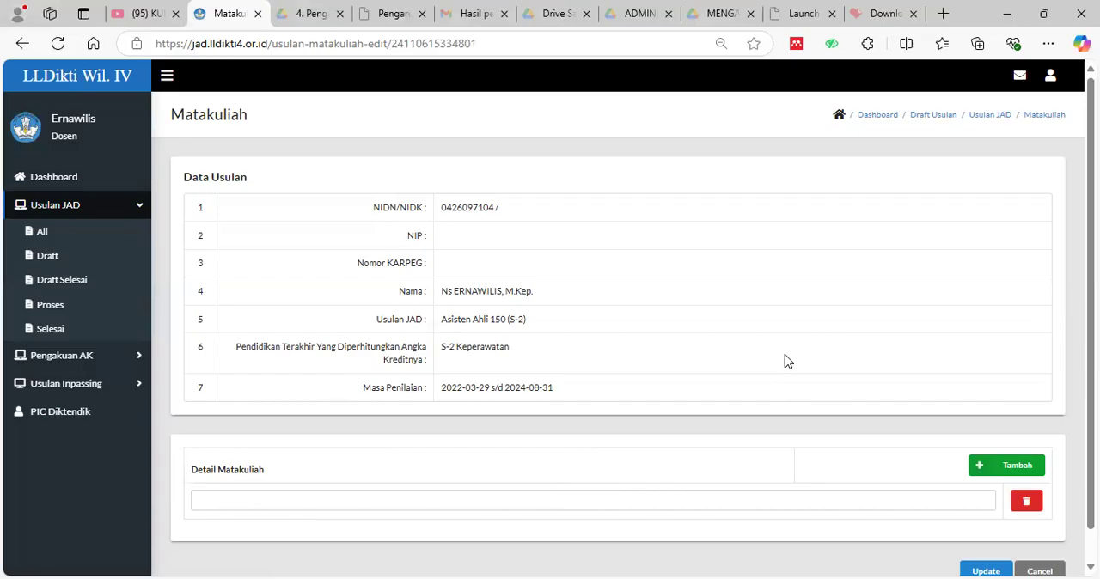
pyautogui.scroll(-1, 824, 399)
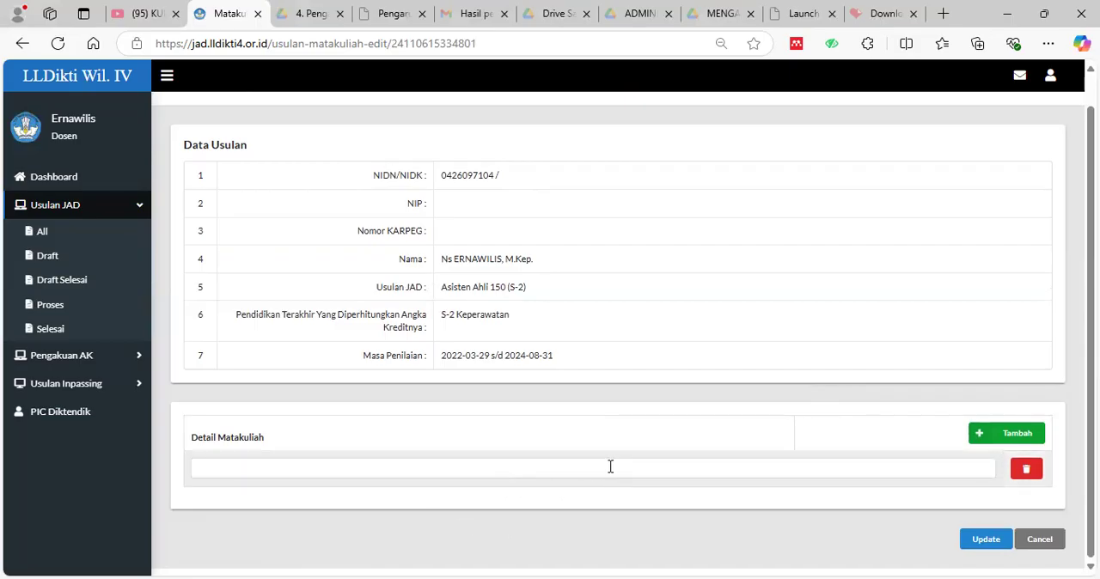
pyautogui.click(993, 548)
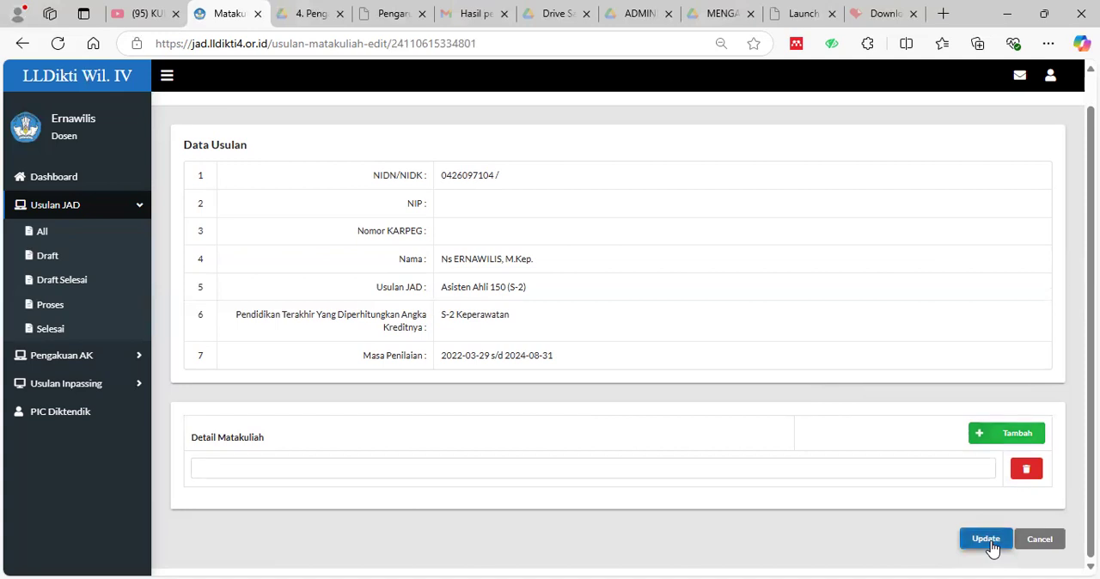
pyautogui.click(988, 543)
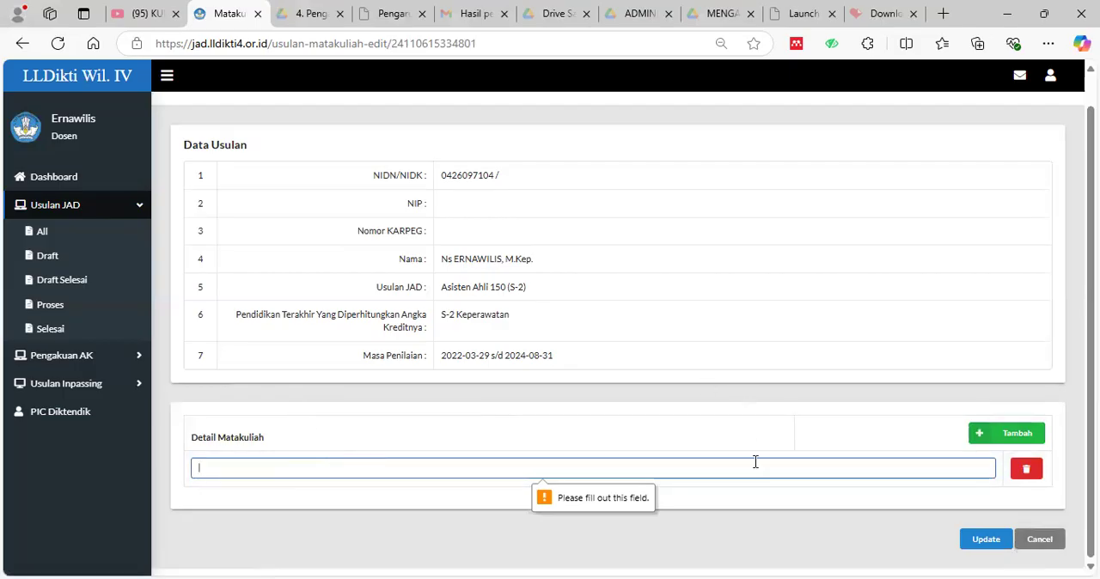
pyautogui.click(1041, 540)
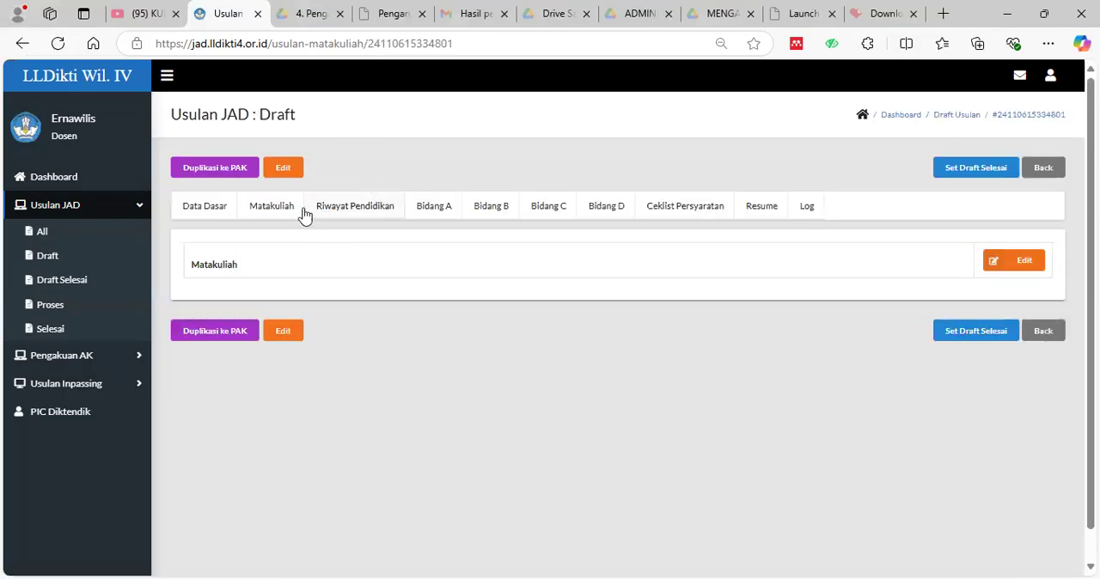
# Open the proposal's Riwayat Pendidikan section for editing and add a new education row.
pyautogui.click(370, 214)
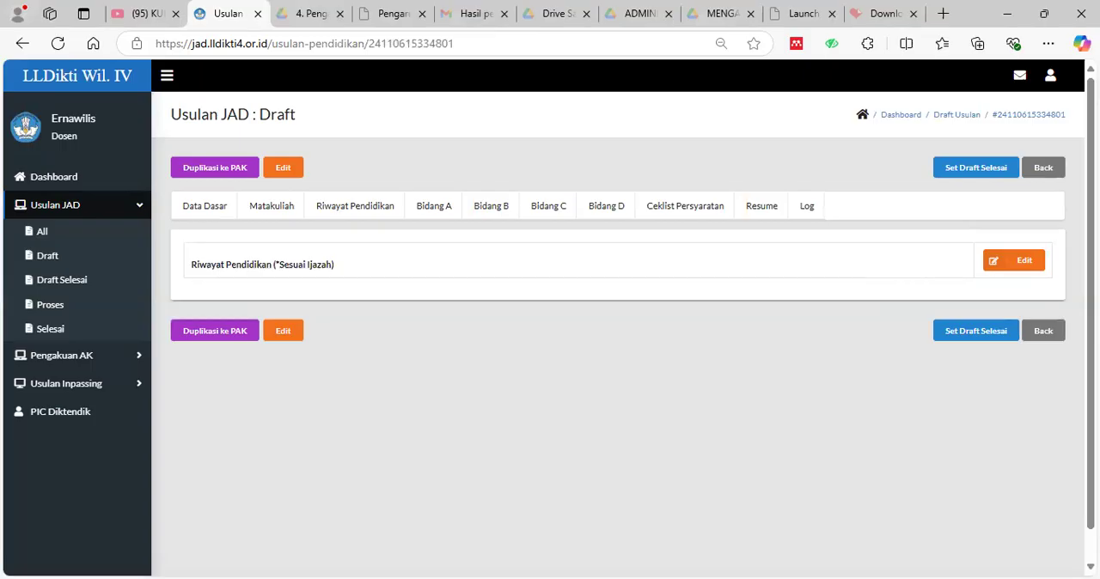
pyautogui.click(1030, 270)
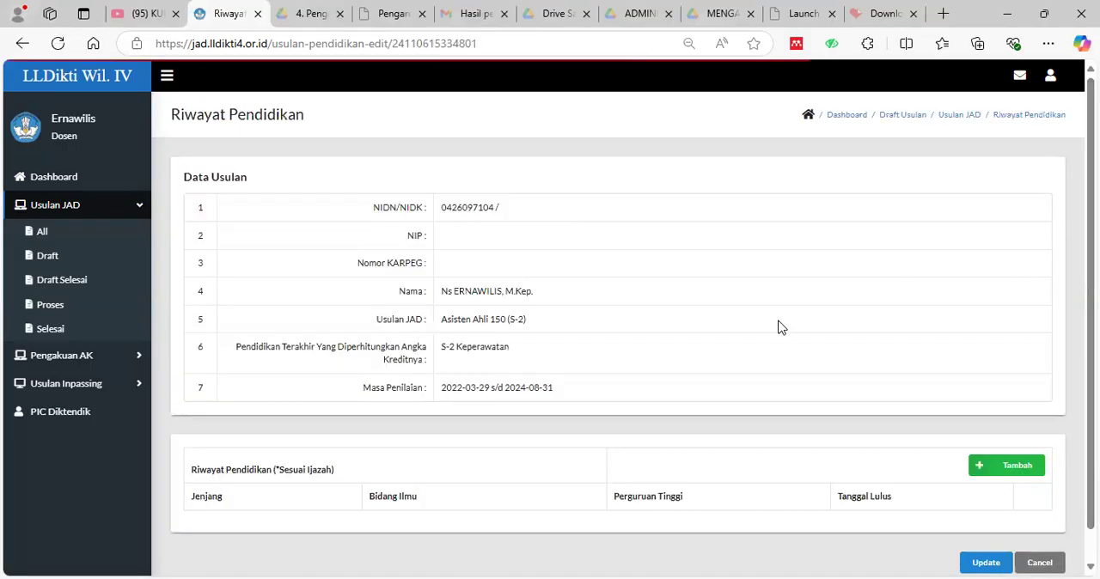
pyautogui.scroll(-1, 658, 412)
pyautogui.click(1032, 438)
pyautogui.scroll(-1, 481, 404)
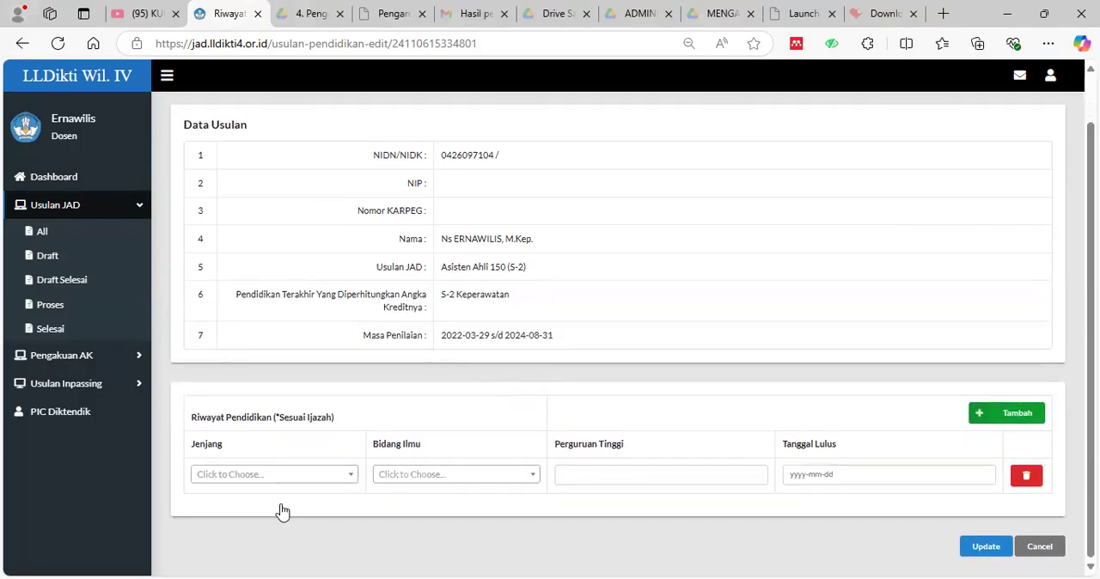
# Inspect the Jenjang and Bidang Ilmu choices and the Perguruan Tinggi field of the new education row, and cancel the edit.
pyautogui.click(348, 480)
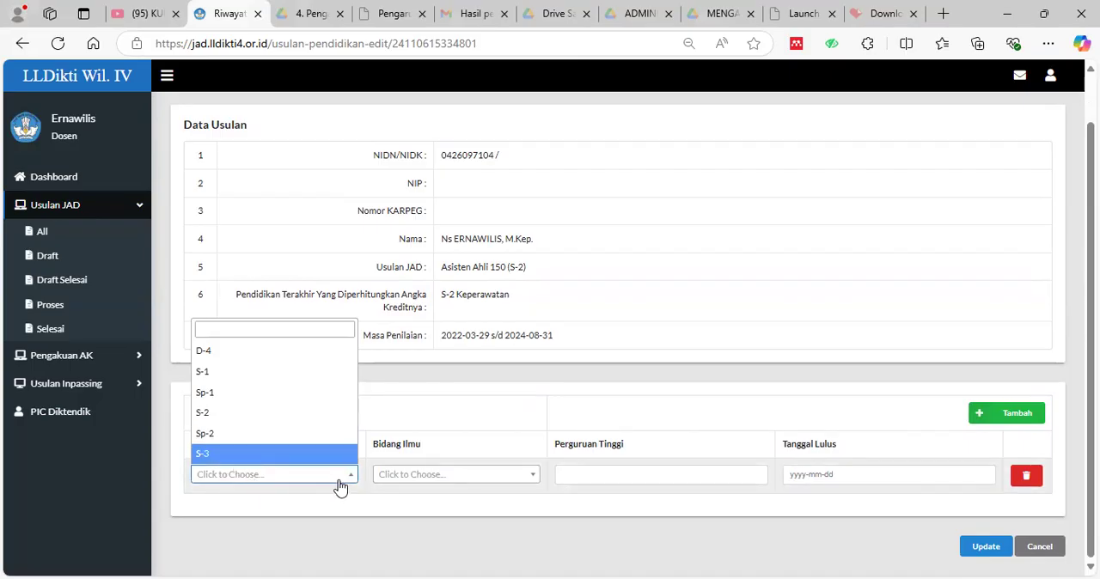
pyautogui.click(526, 477)
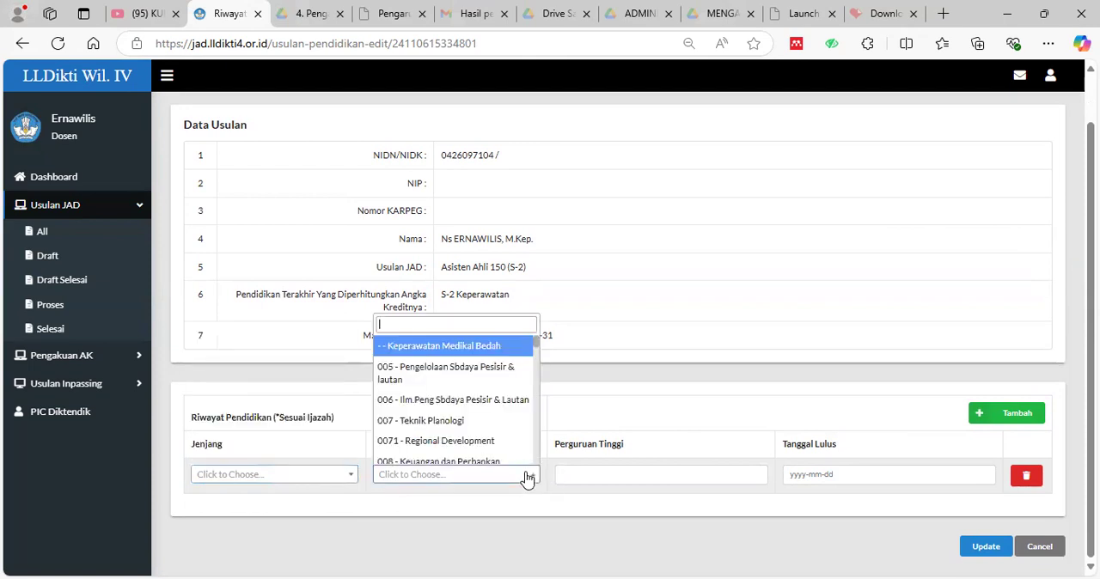
pyautogui.scroll(-4, 490, 383)
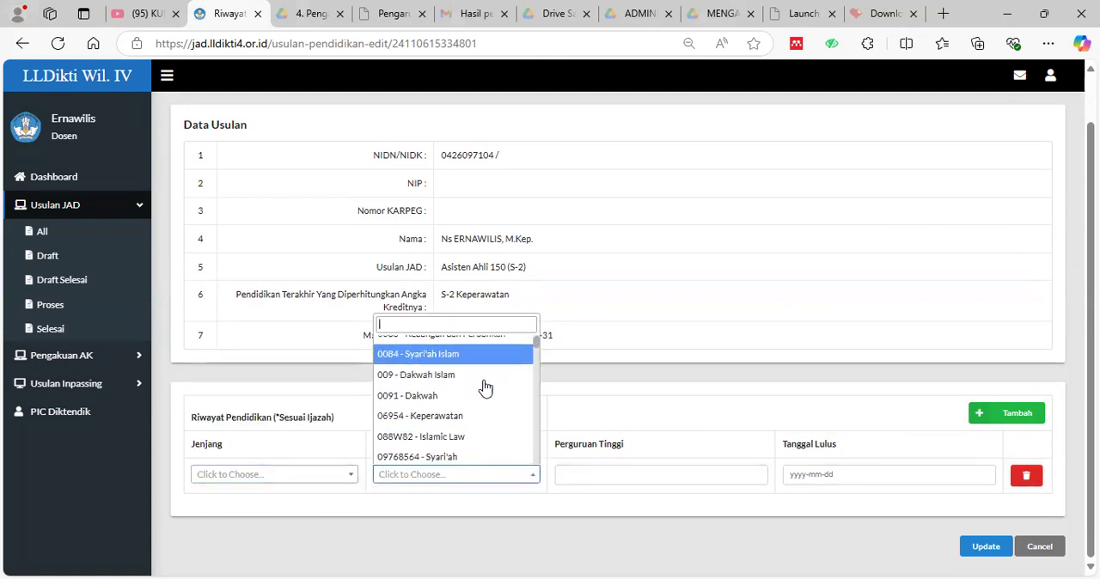
pyautogui.scroll(-2, 486, 389)
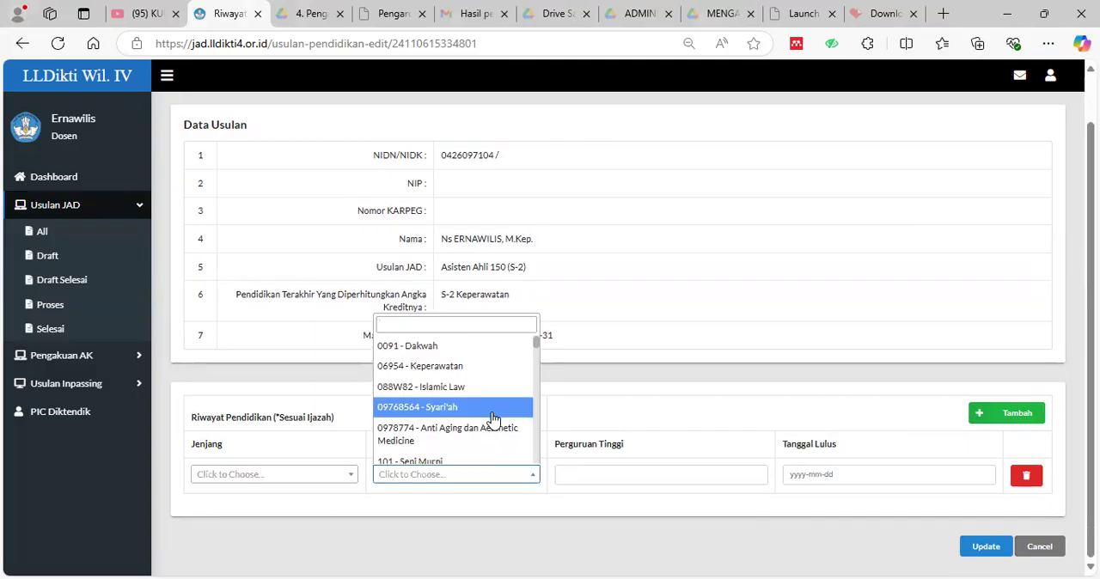
pyautogui.scroll(5, 492, 415)
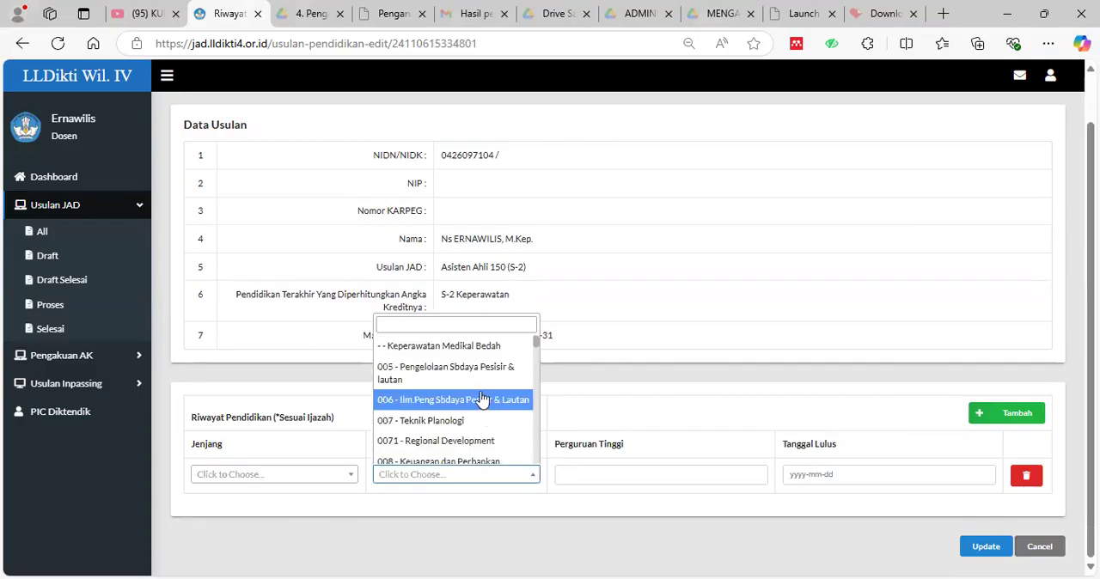
pyautogui.click(763, 478)
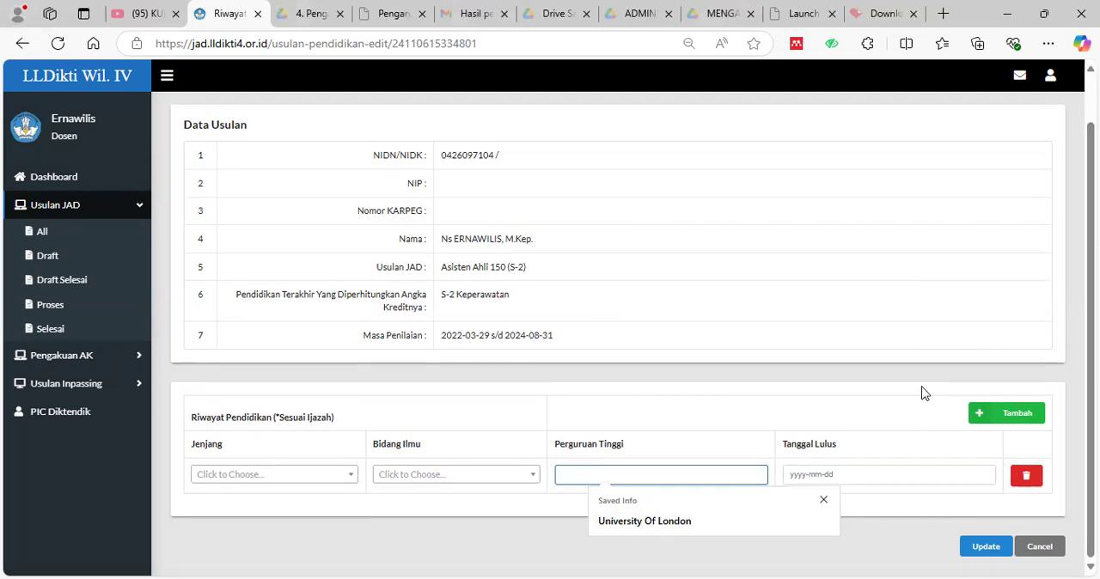
pyautogui.click(1040, 547)
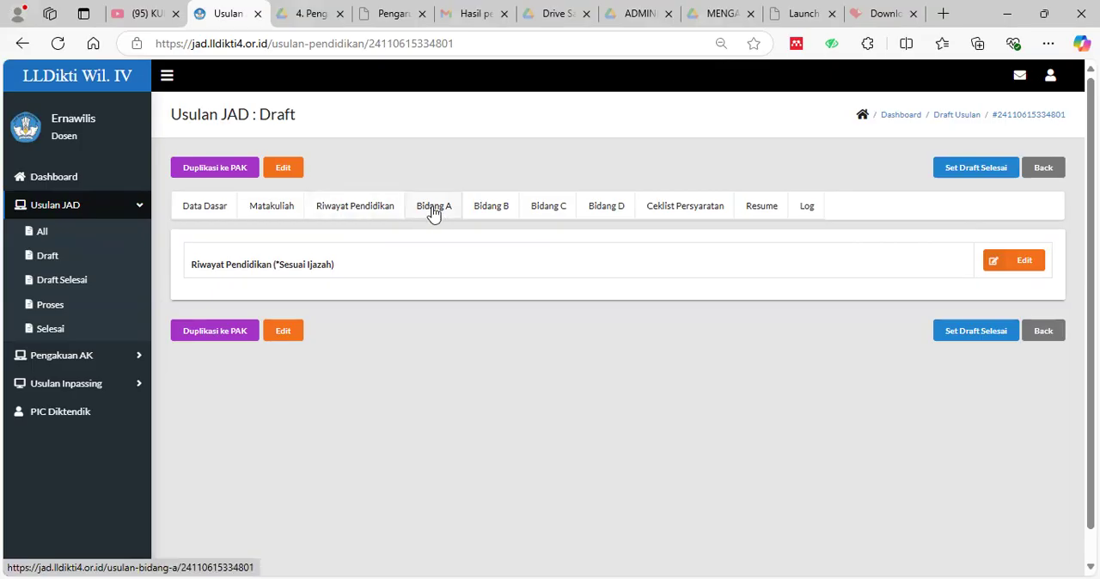
# Examine the proposal's Resume, covering the DUPAK correspondence list, the lecturer biodata and the credit points required for each Bidang.
pyautogui.click(615, 219)
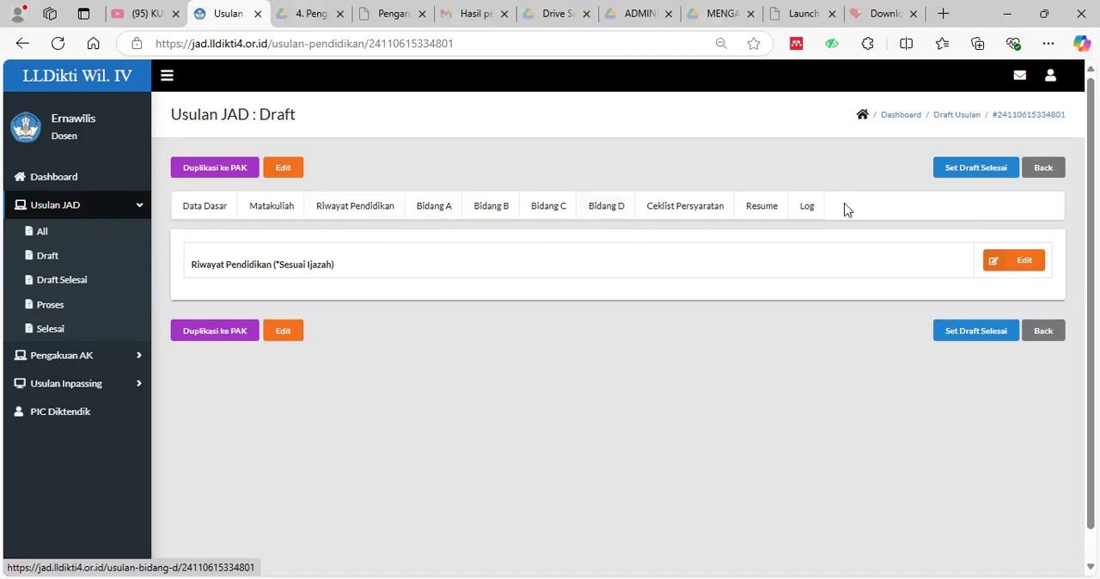
pyautogui.click(761, 209)
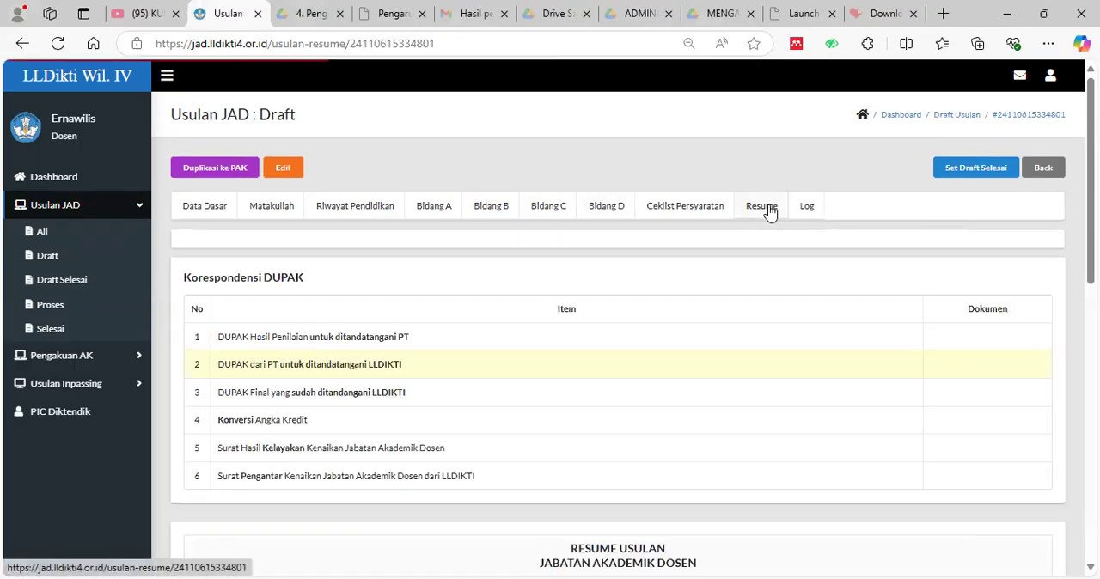
pyautogui.scroll(-3, 628, 335)
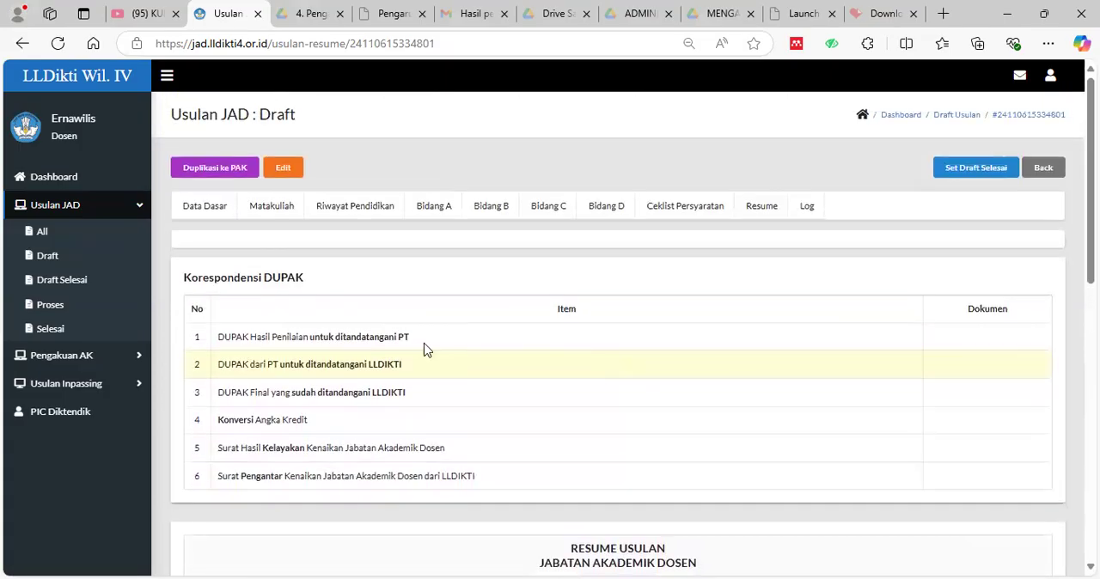
pyautogui.scroll(-1, 427, 342)
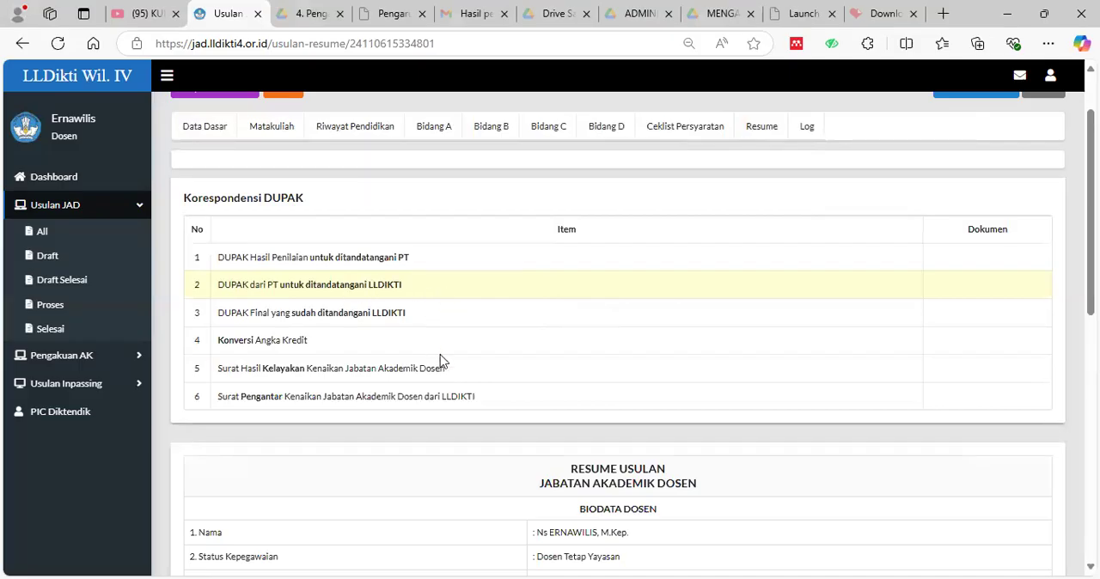
pyautogui.scroll(-1, 440, 361)
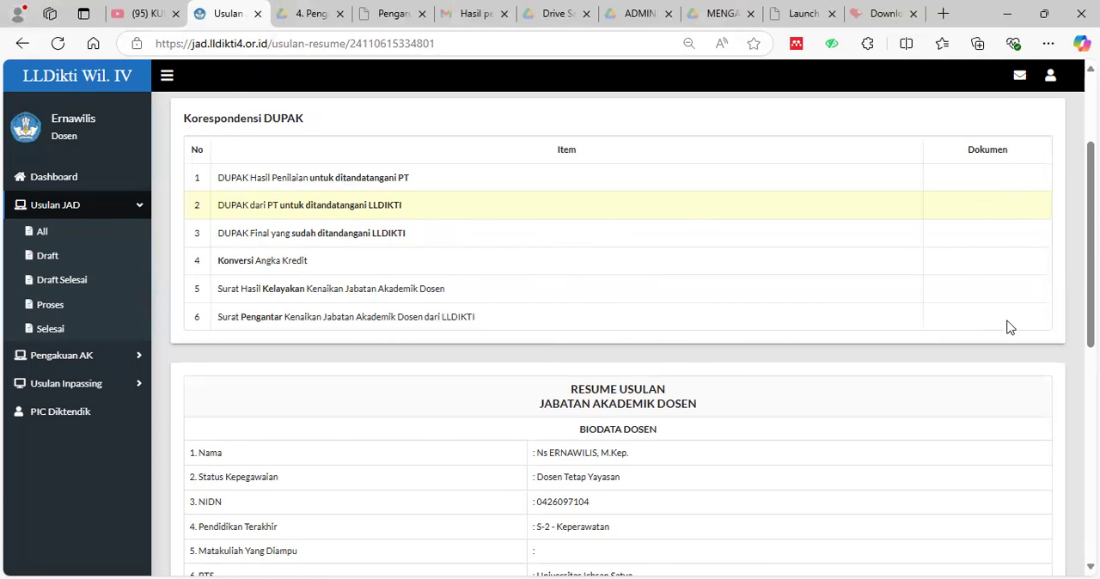
pyautogui.scroll(-2, 785, 393)
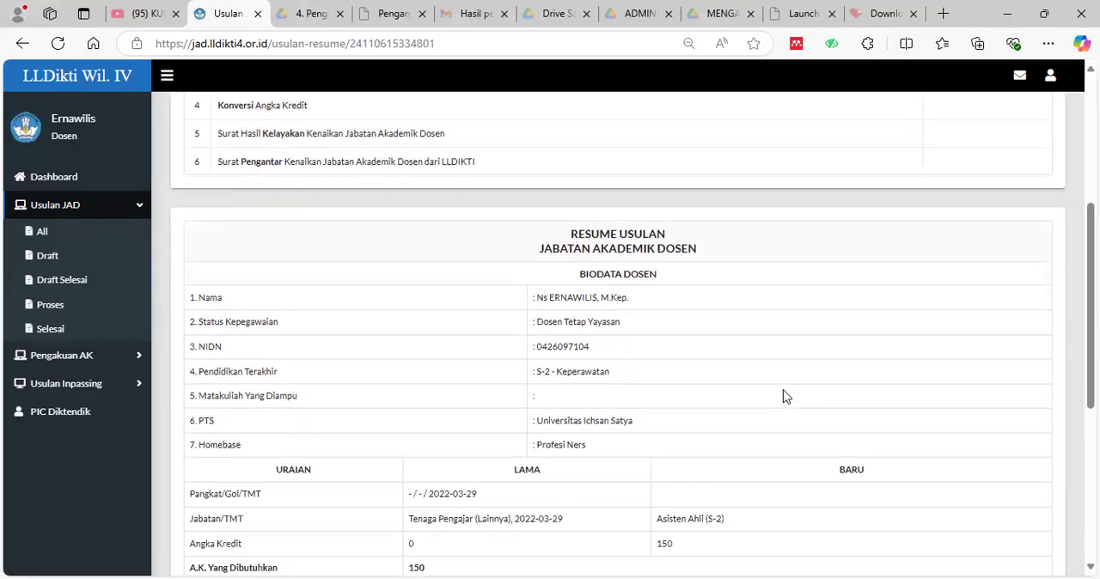
pyautogui.scroll(-1, 766, 287)
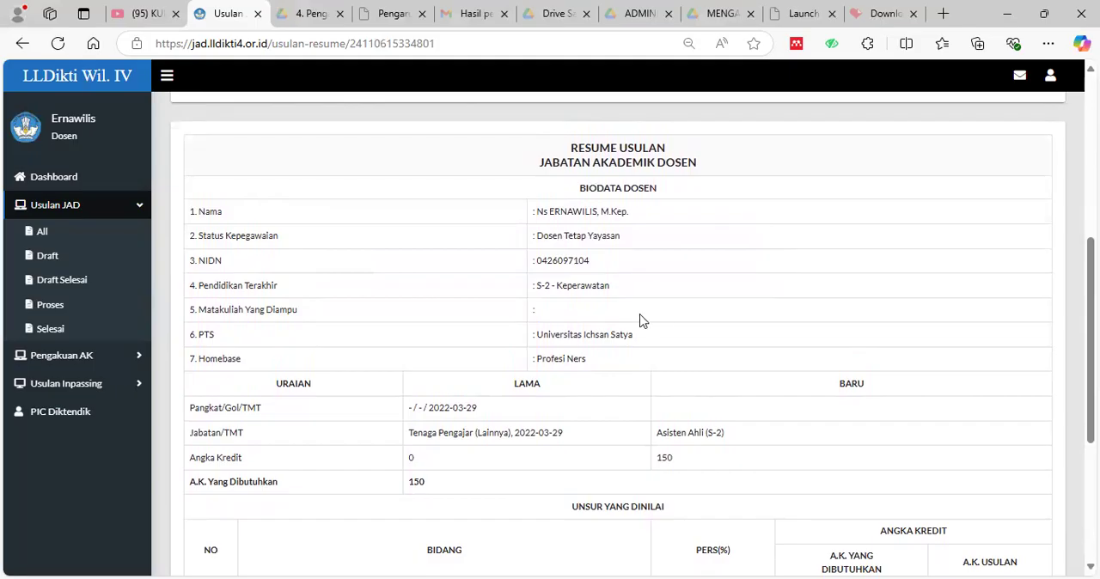
pyautogui.scroll(-1, 649, 327)
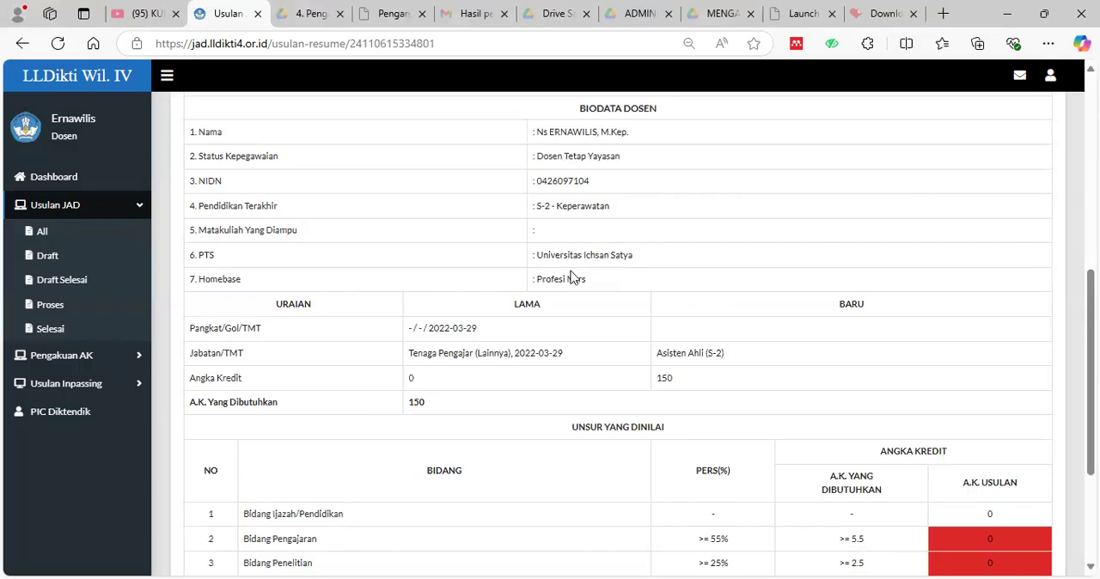
pyautogui.click(83, 258)
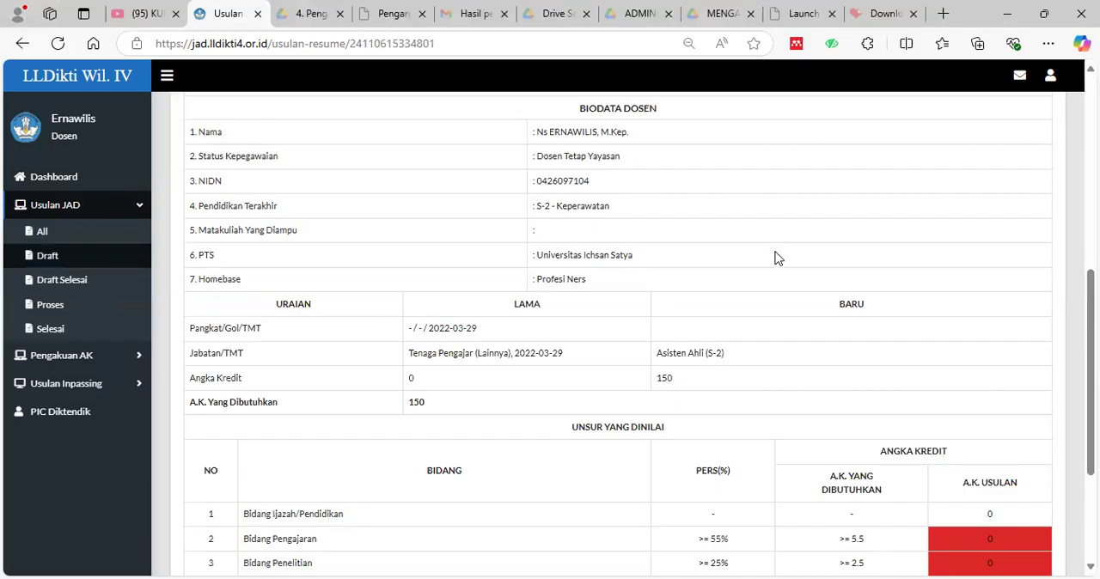
pyautogui.scroll(-1, 729, 370)
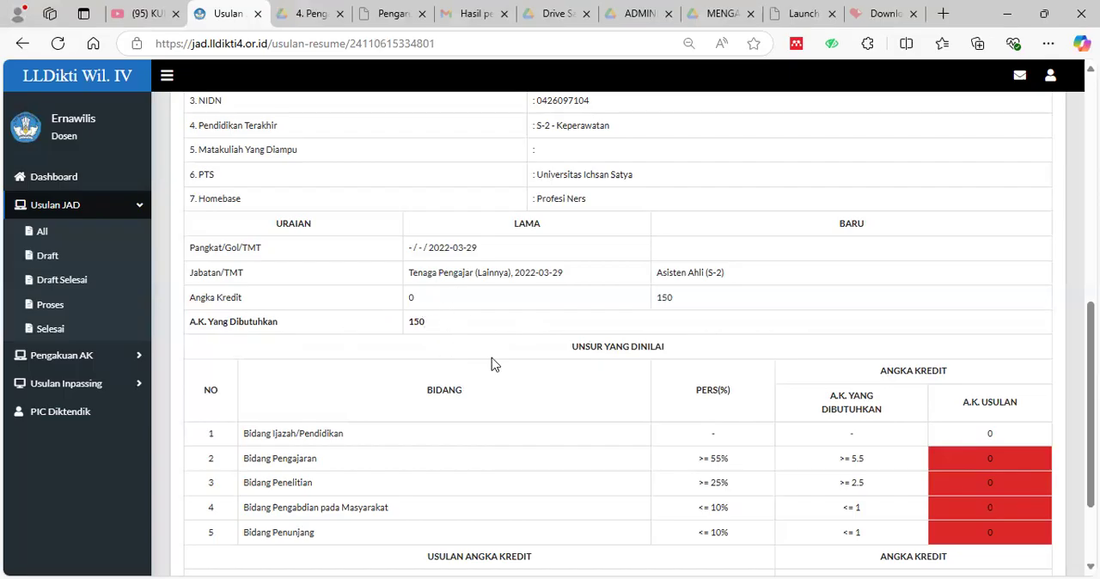
pyautogui.scroll(-3, 495, 368)
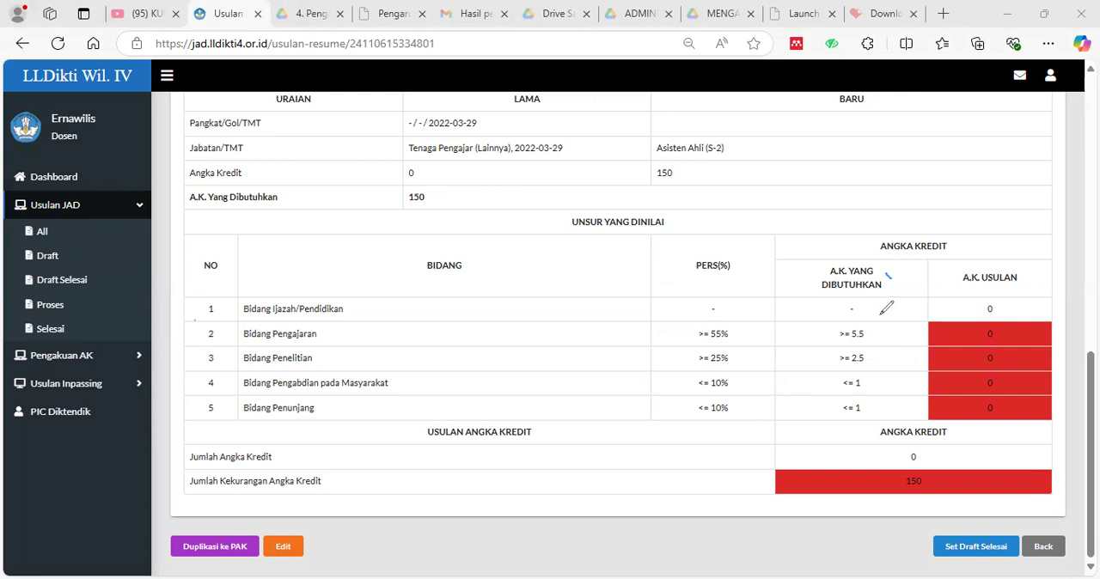
# Circle the required credit value for Bidang Pengajaran in the Resume's credit table with the annotation pen.
pyautogui.moveTo(874, 317)
pyautogui.mouseDown()
pyautogui.moveTo(840, 317)
pyautogui.moveTo(845, 349)
pyautogui.moveTo(896, 330)
pyautogui.moveTo(891, 310)
pyautogui.moveTo(874, 317)
pyautogui.mouseUp()
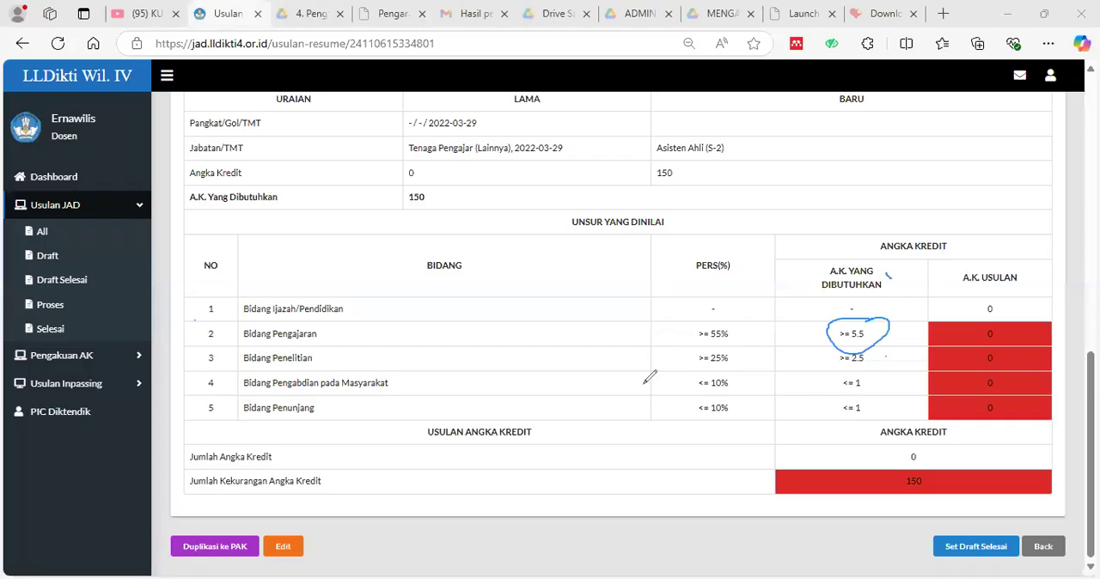
pyautogui.click(863, 349)
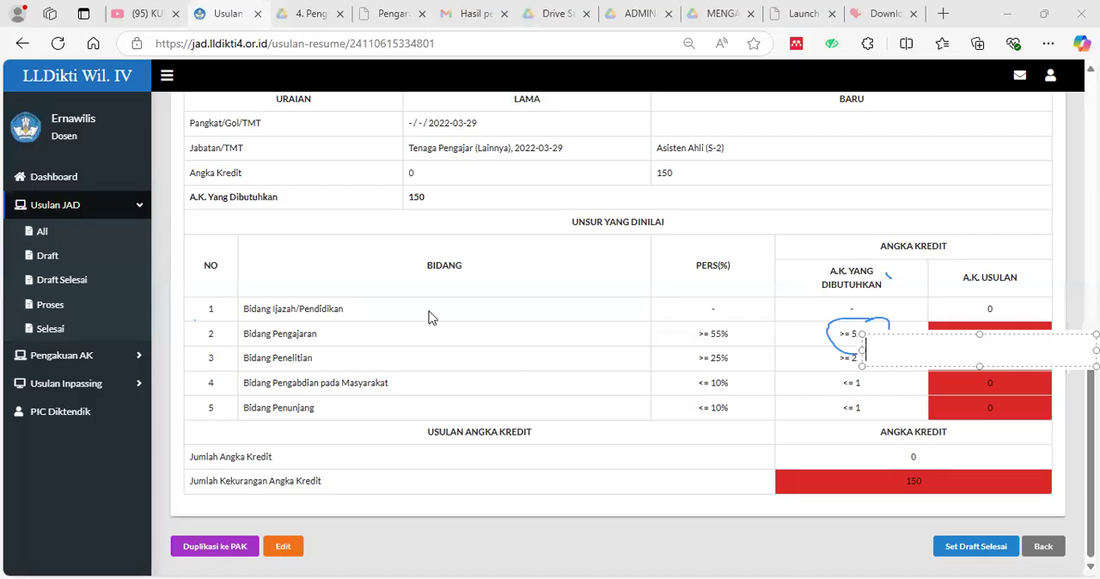
pyautogui.click(140, 128)
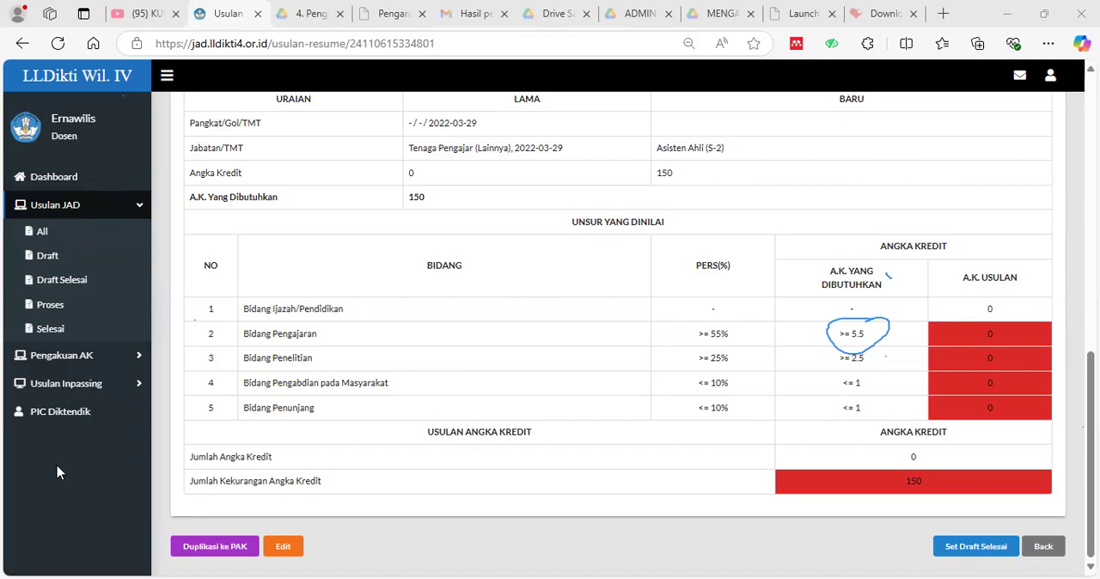
# Open the Doktor (S3) item under Pendidikan Formal in Bidang A and start adding a new credit entry.
pyautogui.scroll(8, 447, 239)
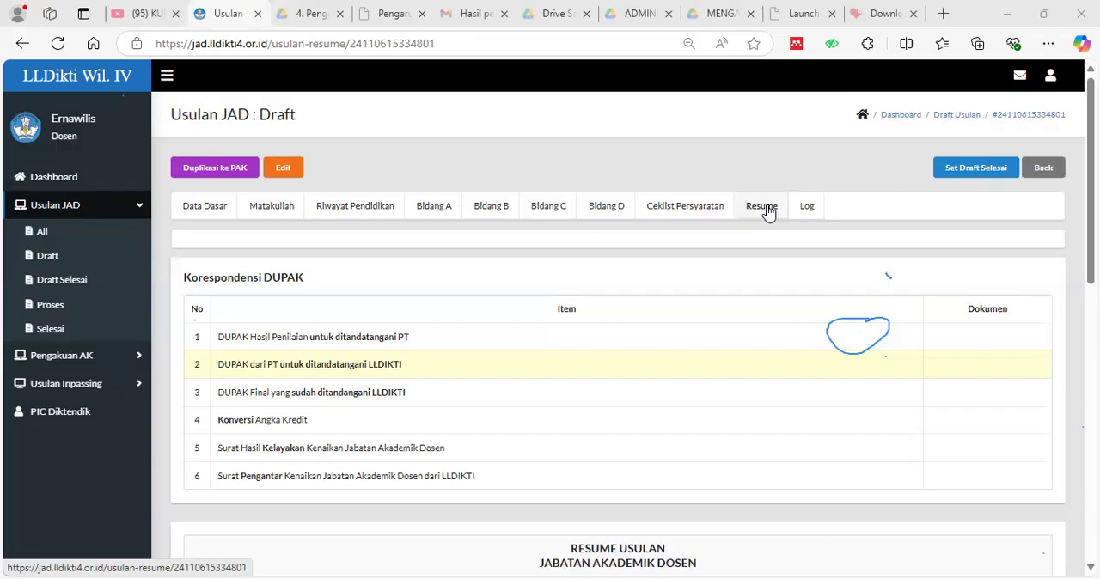
pyautogui.click(440, 210)
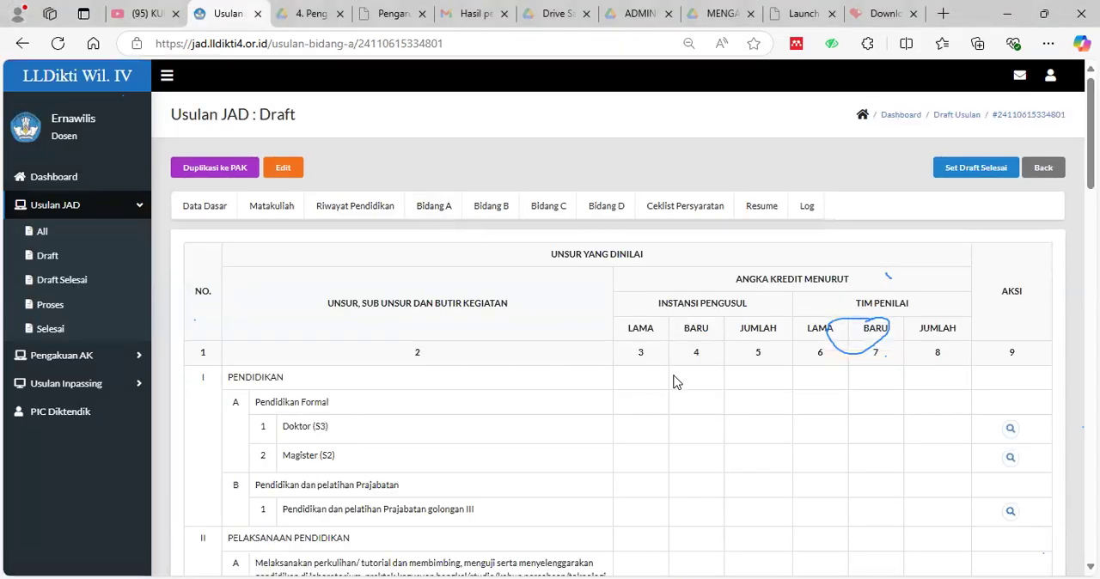
pyautogui.scroll(-1, 679, 378)
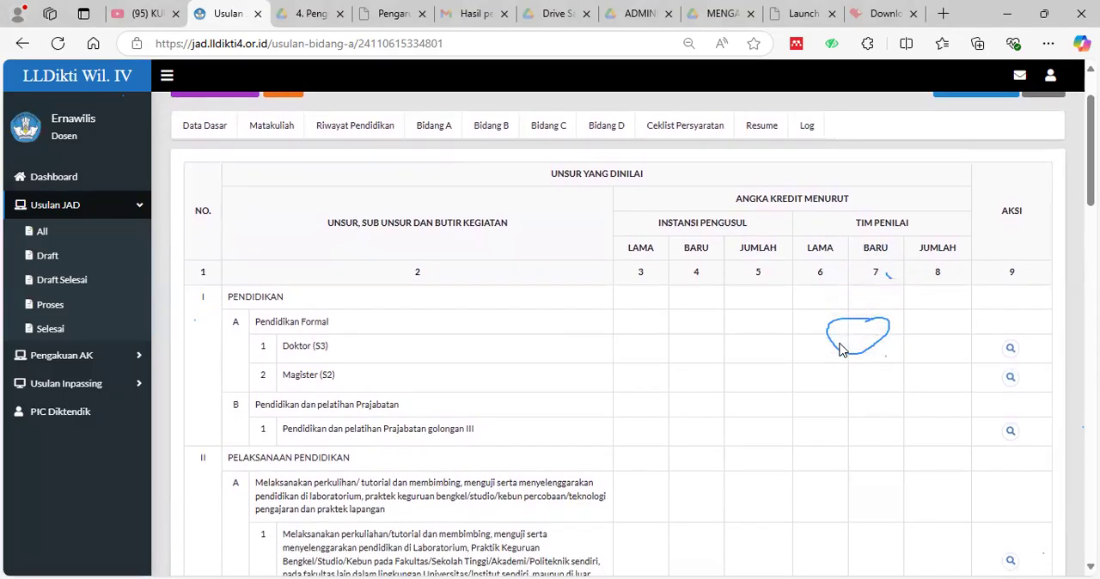
pyautogui.scroll(1, 499, 357)
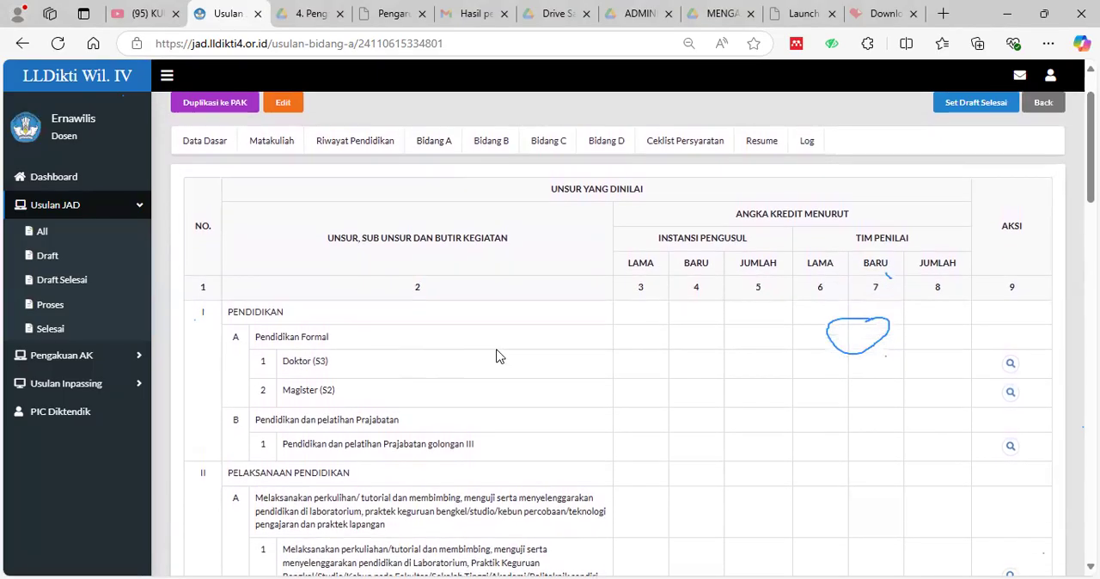
pyautogui.scroll(1, 498, 357)
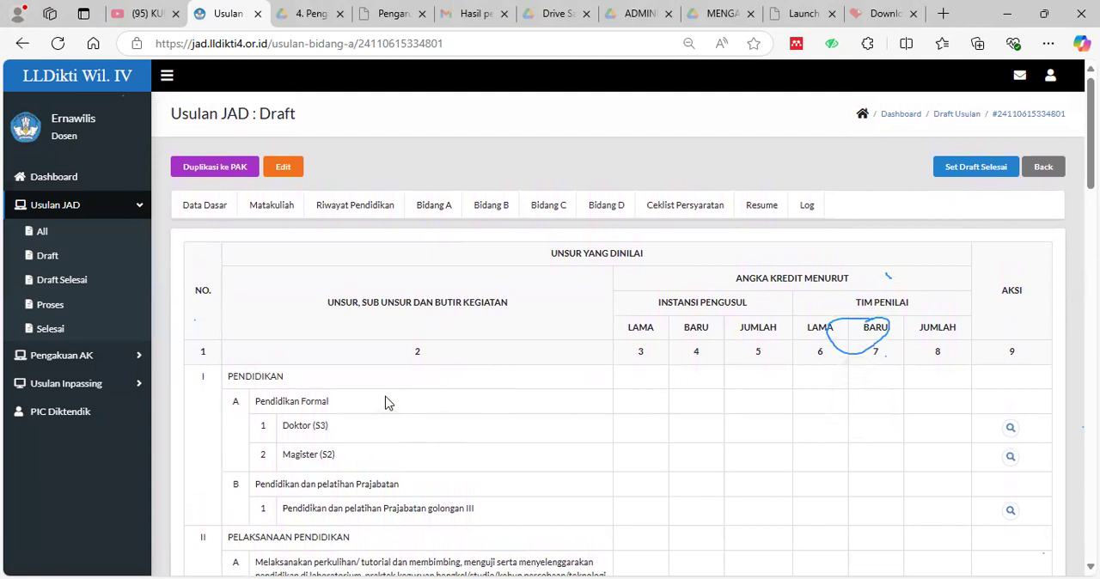
pyautogui.scroll(-2, 467, 386)
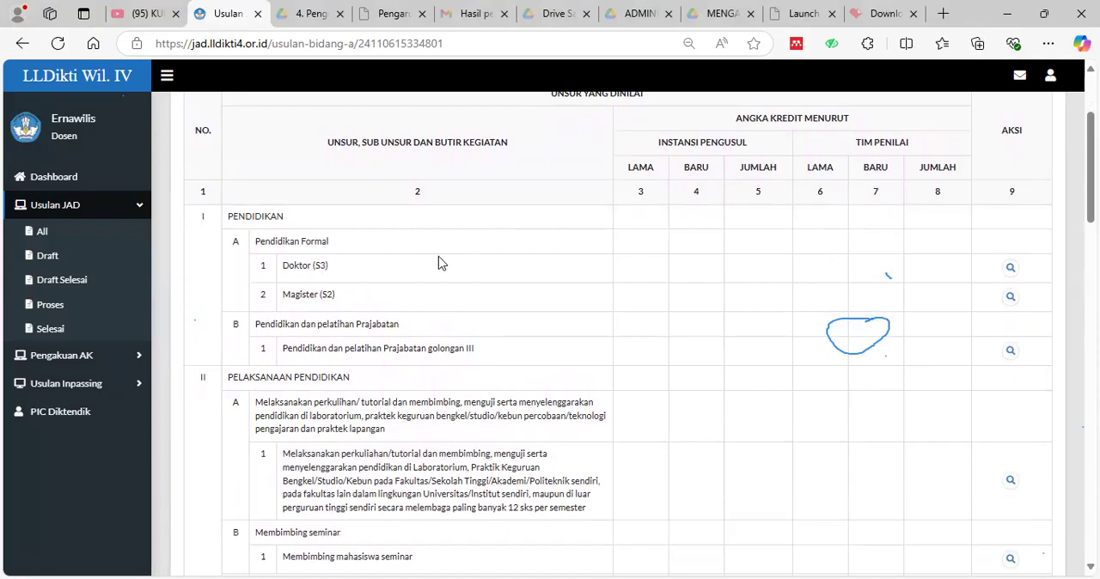
pyautogui.click(1011, 269)
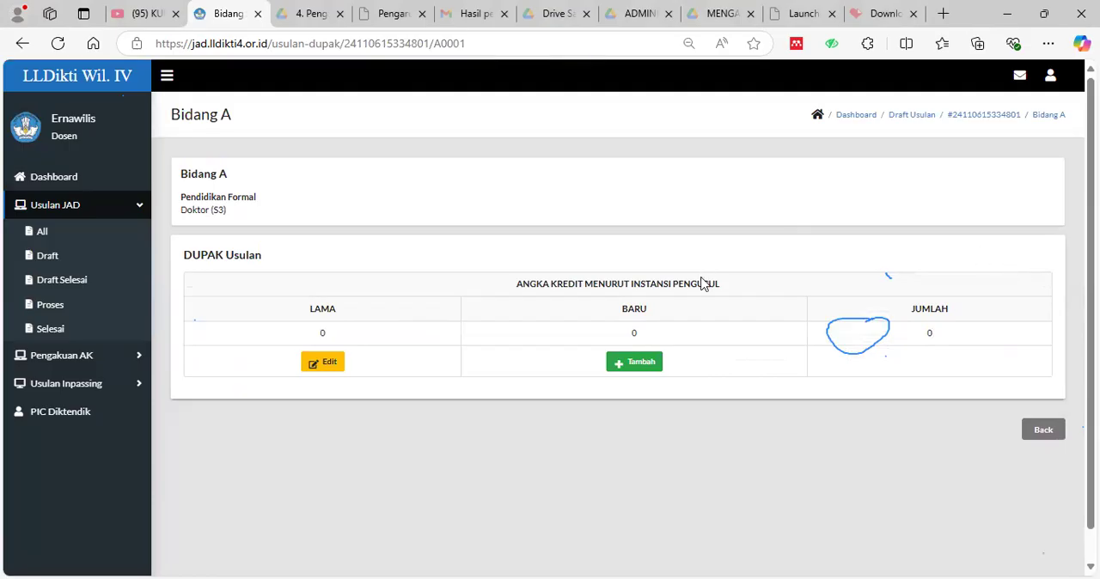
pyautogui.click(635, 364)
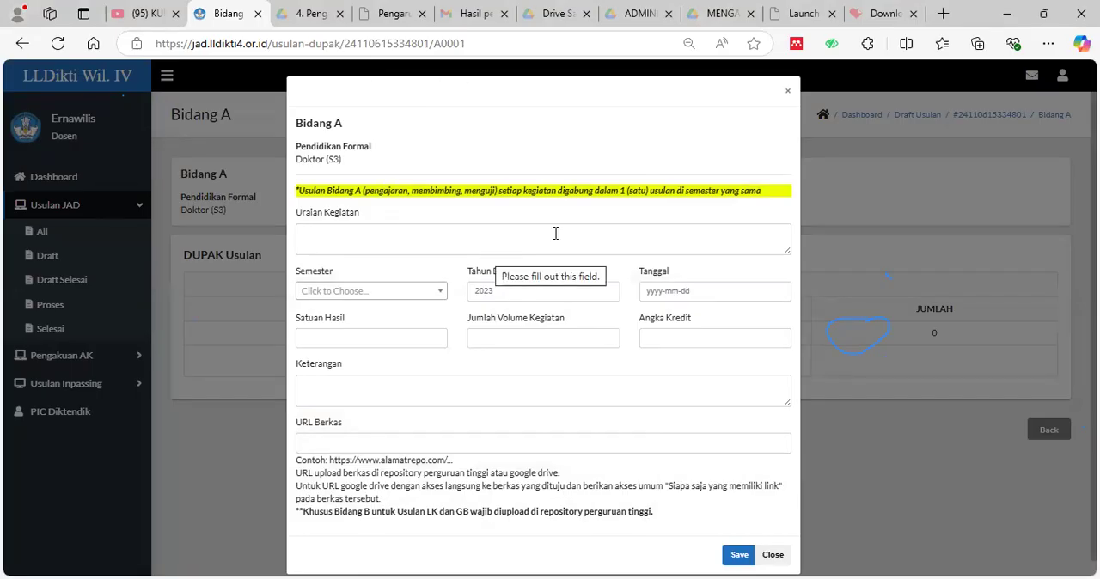
# Enter "Pendidikan Doktor (S3)" as the Uraian Kegiatan of the new Bidang A entry.
pyautogui.click(385, 232)
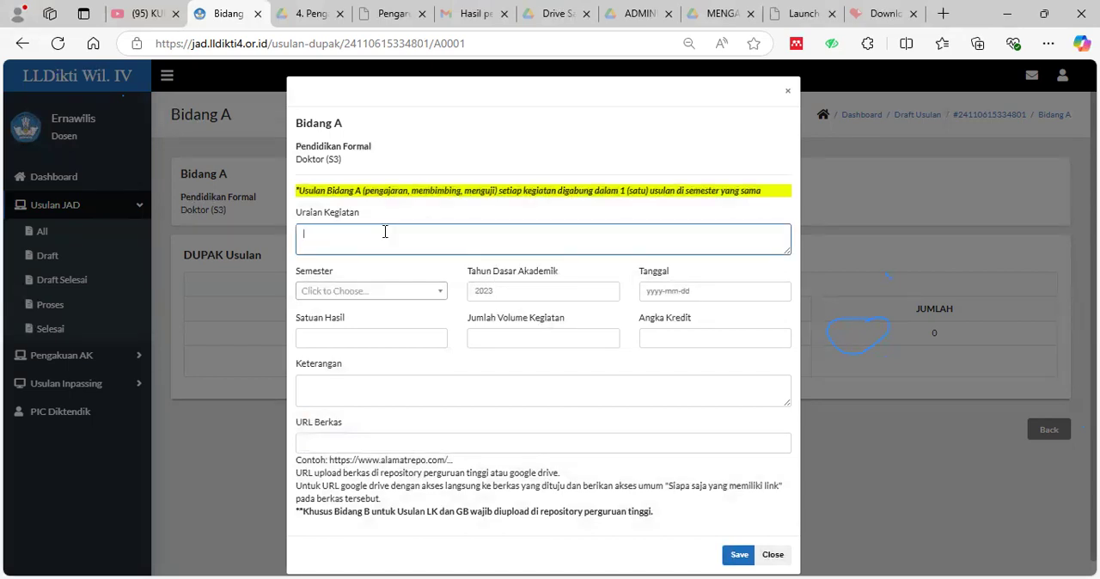
pyautogui.write('Pendidikan Doktor (S3)')
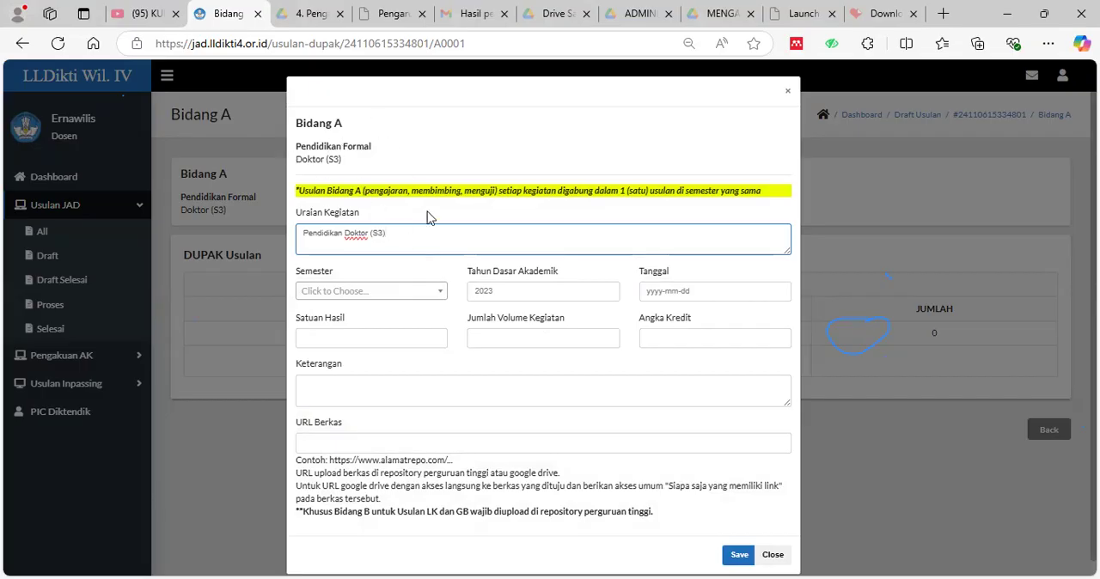
pyautogui.click(438, 295)
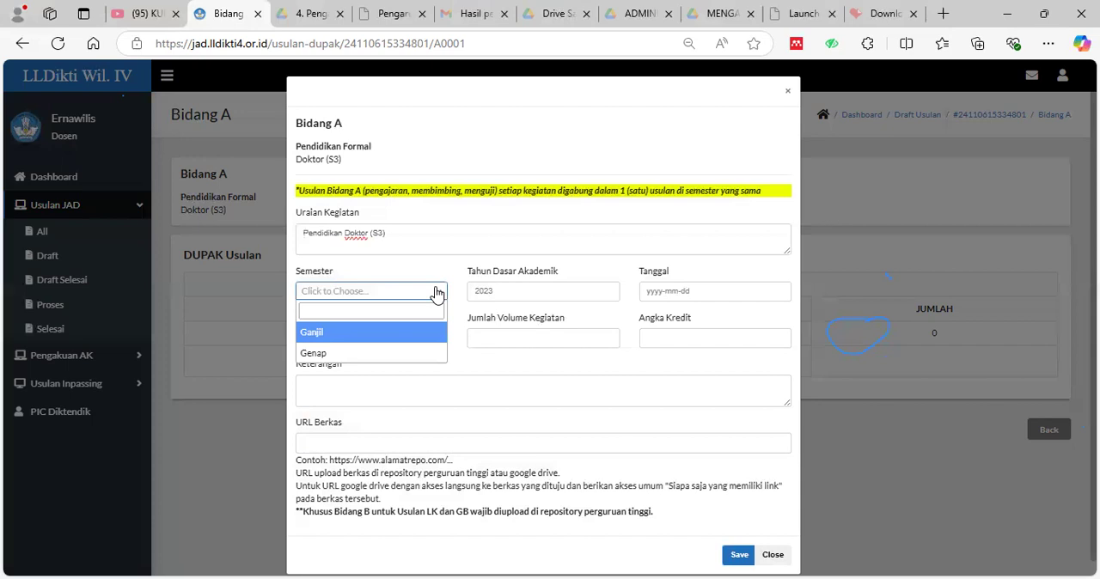
pyautogui.click(433, 294)
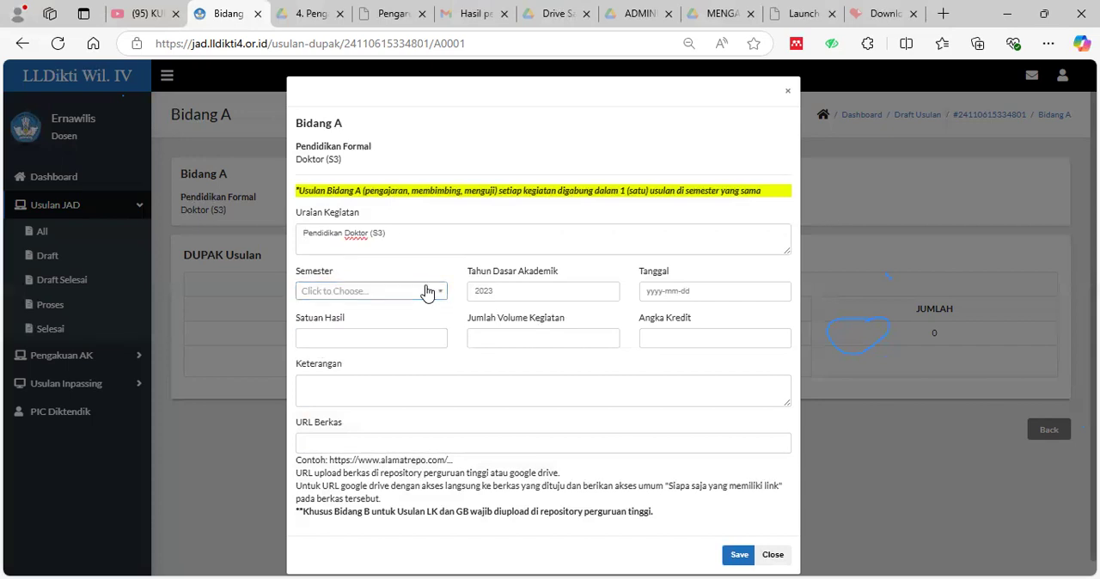
pyautogui.click(433, 294)
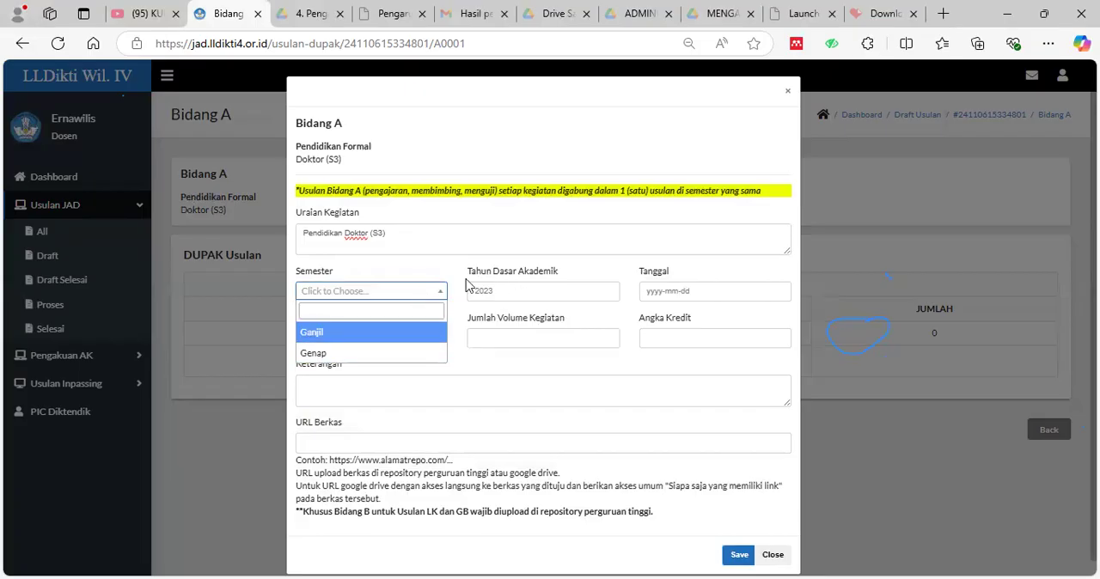
pyautogui.click(519, 292)
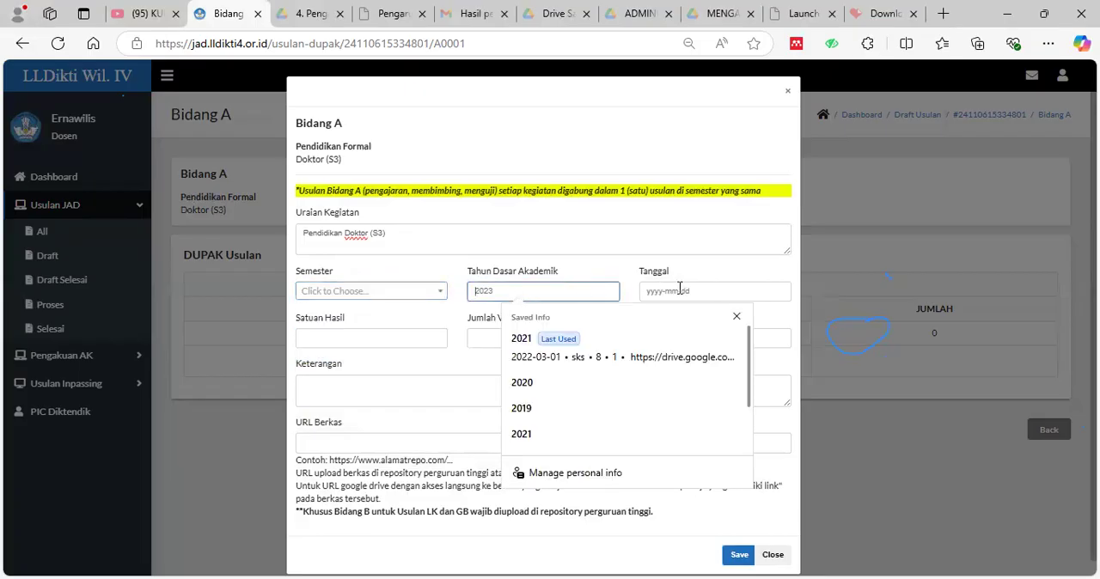
pyautogui.click(747, 288)
pyautogui.click(766, 264)
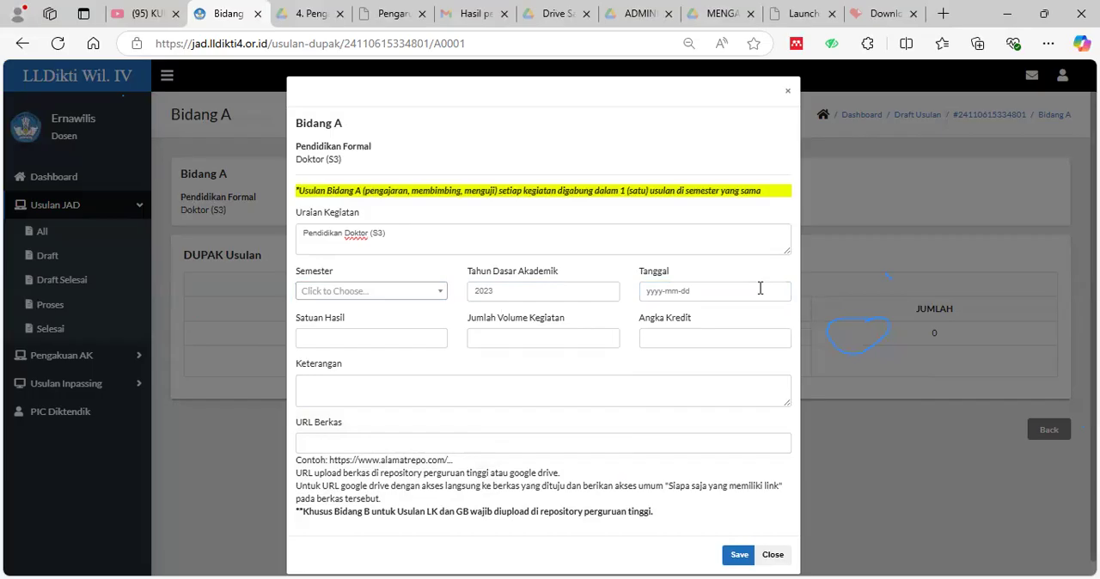
# Set the Doktor (S3) entry's Satuan Hasil to "ijazah", Jumlah Volume Kegiatan to 1 and Angka Kredit to 200.
pyautogui.click(391, 338)
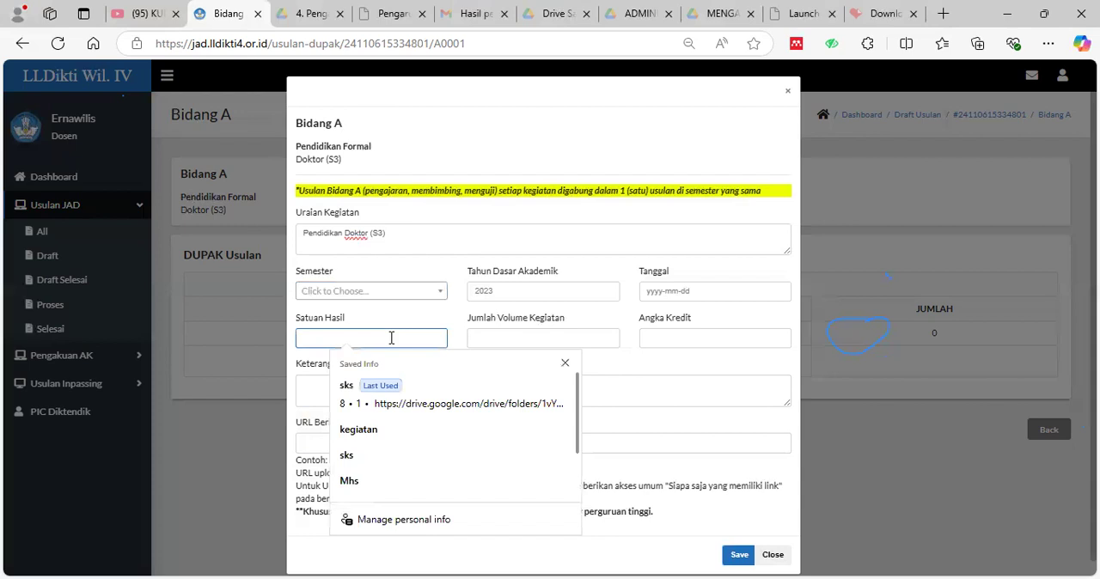
pyautogui.write('ijazag')
pyautogui.press('BackSpace')
pyautogui.write('h')
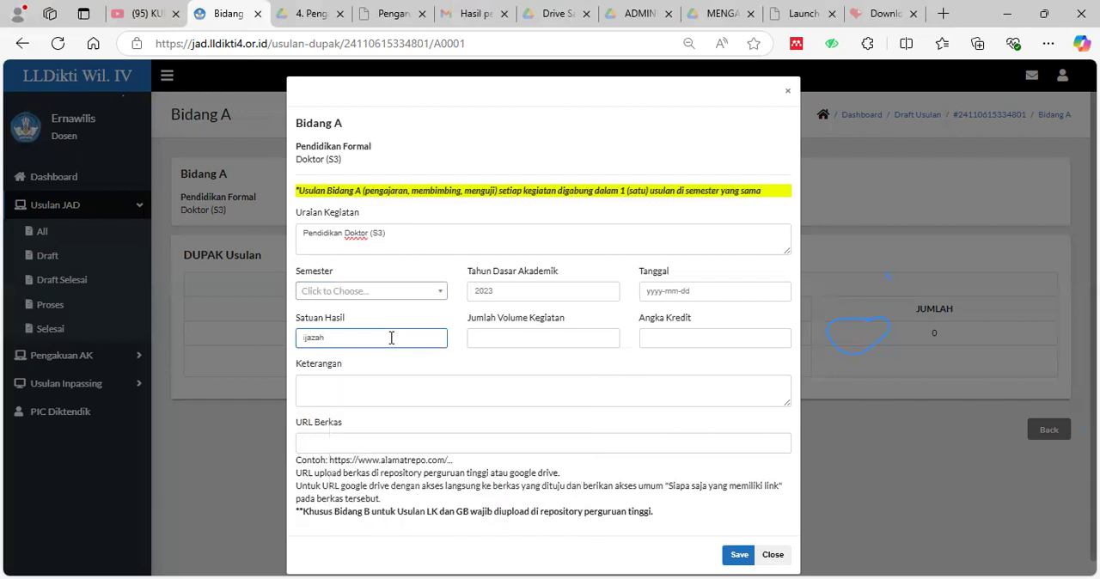
pyautogui.click(564, 339)
pyautogui.write('1')
pyautogui.click(697, 338)
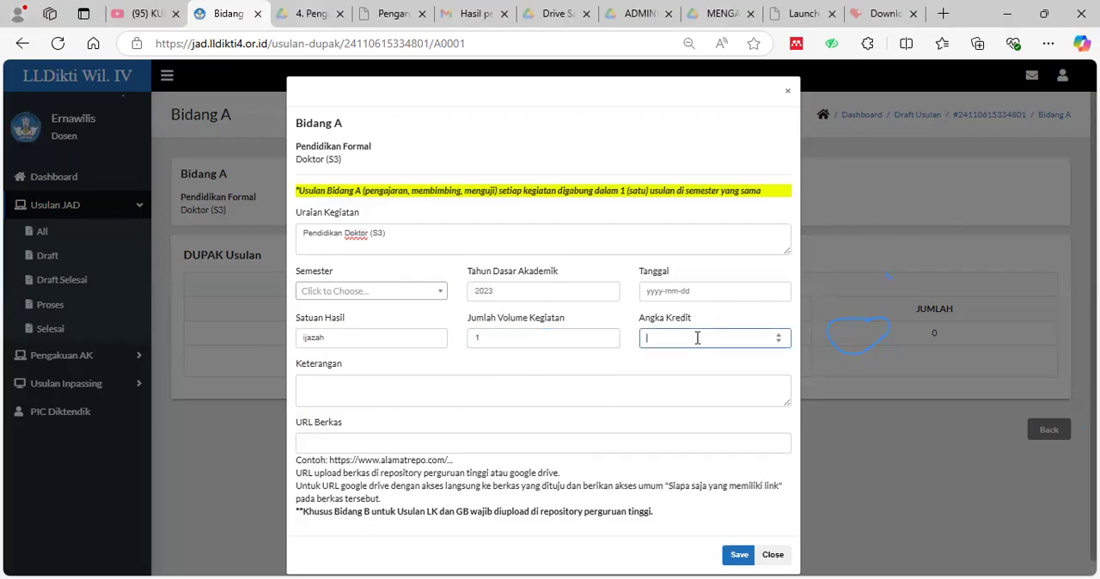
pyautogui.write('2000')
pyautogui.press('BackSpace')
# Try to save the Doktor (S3) entry with the semester, academic year, date and URL Berkas left blank.
pyautogui.scroll(-1, 480, 419)
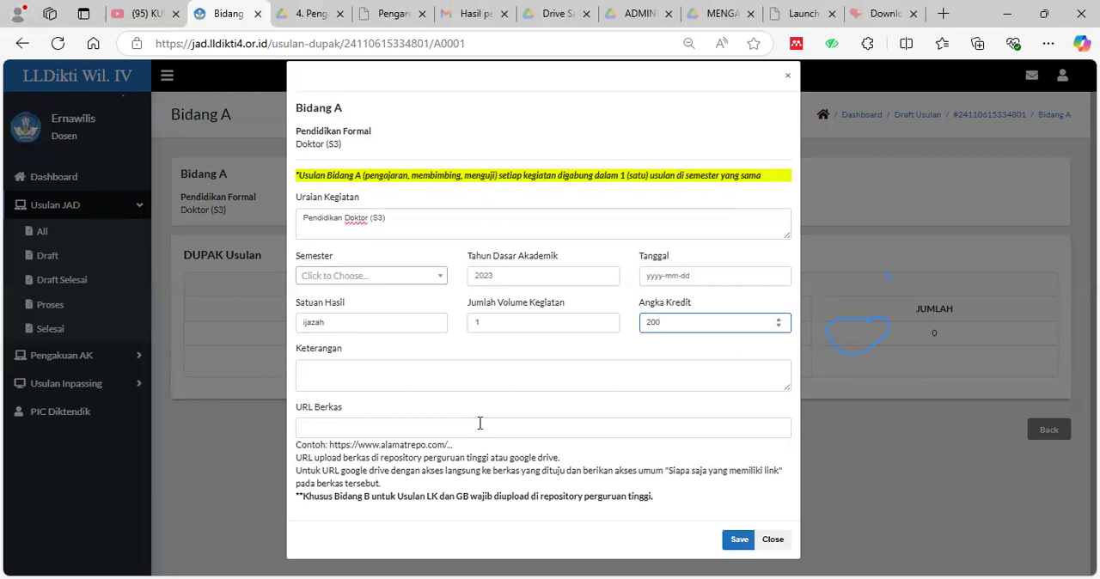
pyautogui.click(481, 423)
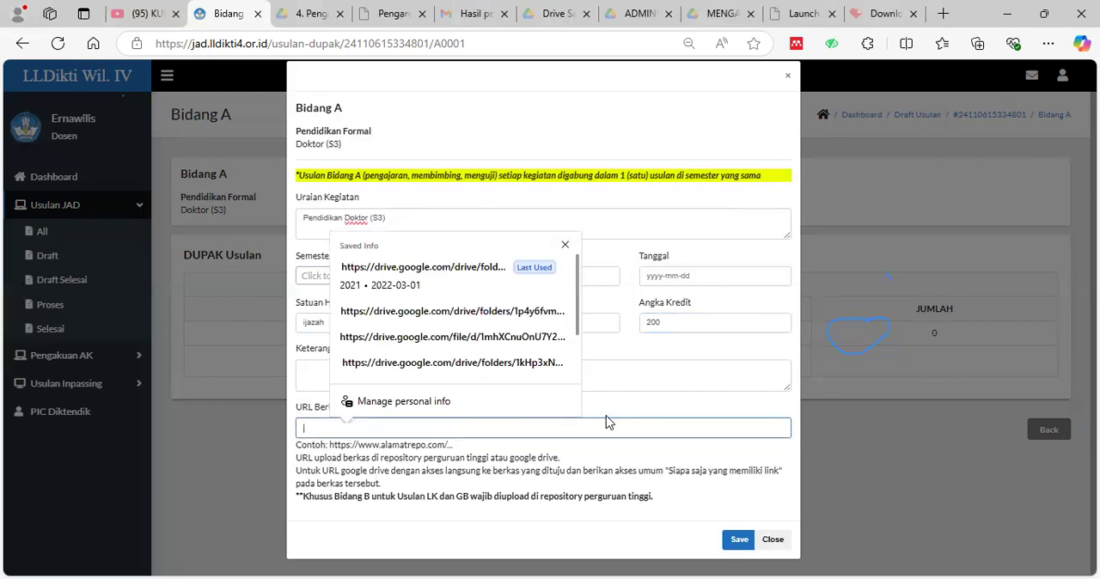
pyautogui.click(798, 402)
pyautogui.click(738, 540)
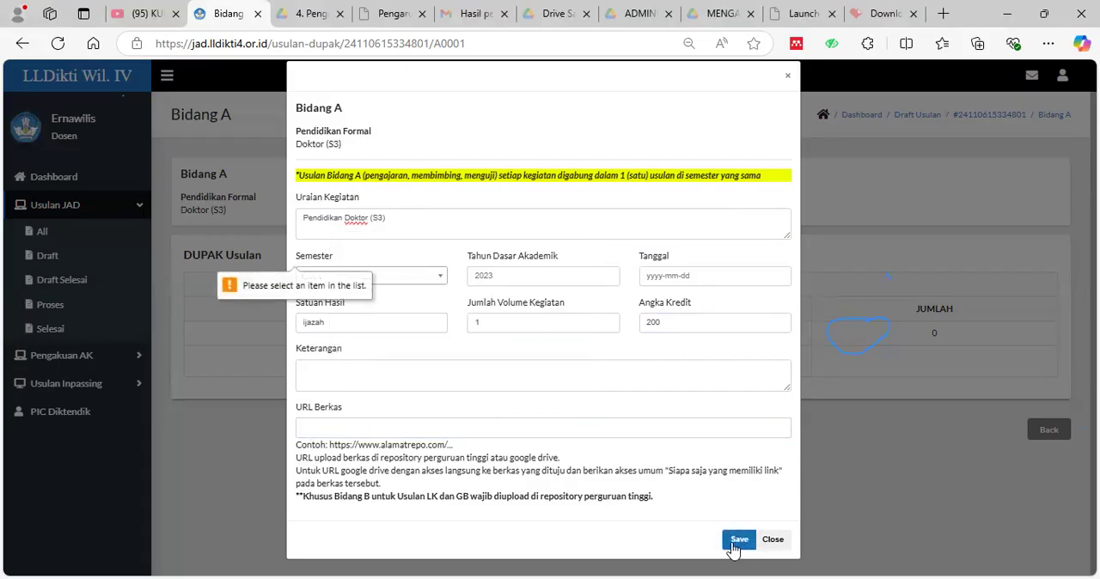
# Choose Ganjil as the entry's Semester and set Tahun Dasar Akademik to 2021.
pyautogui.click(430, 284)
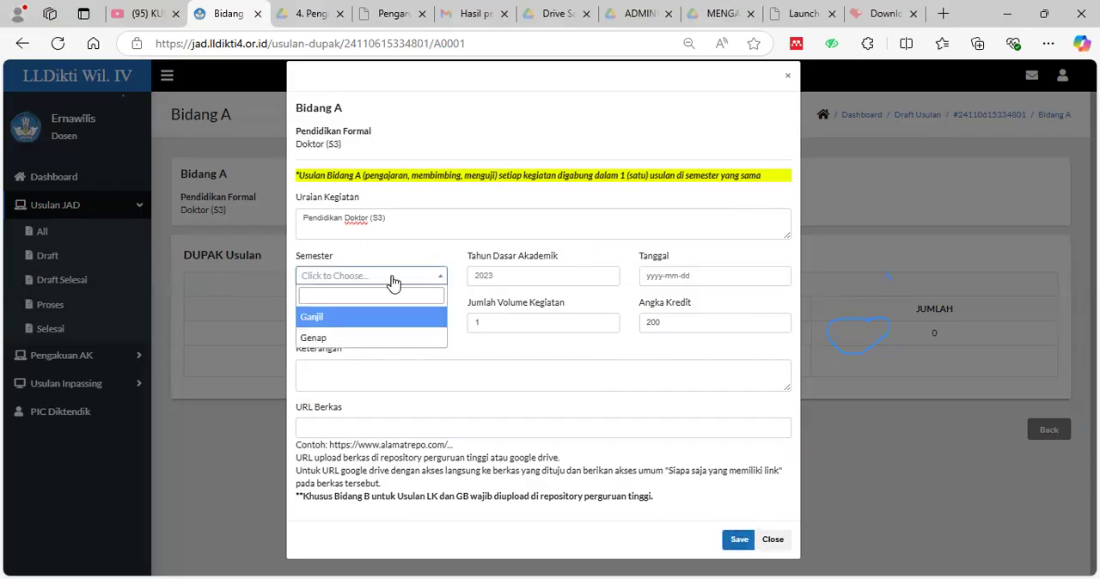
pyautogui.click(346, 318)
pyautogui.click(514, 275)
pyautogui.write('2021')
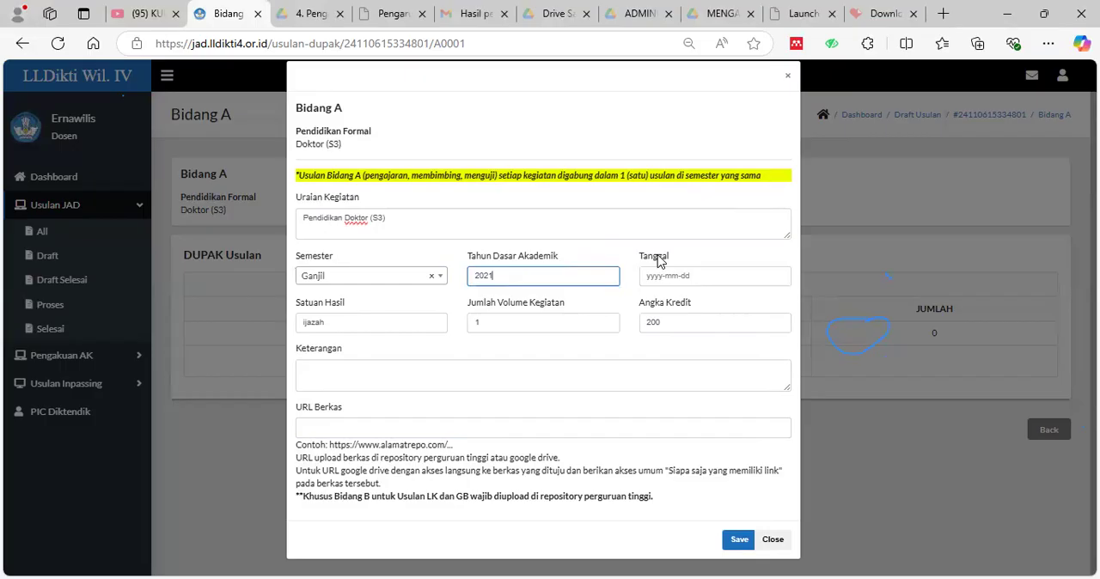
pyautogui.click(703, 280)
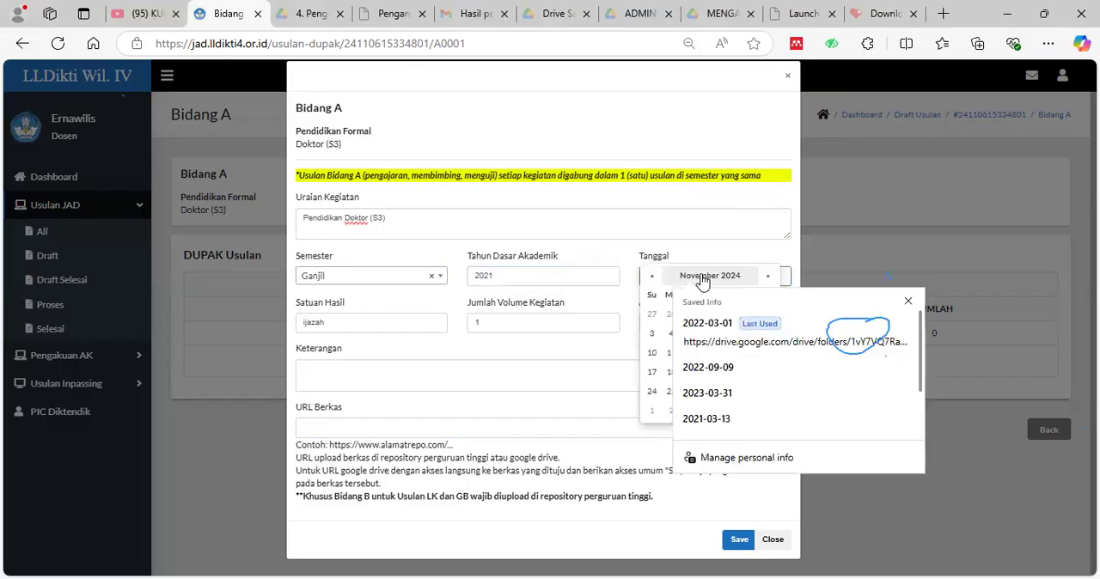
pyautogui.click(708, 281)
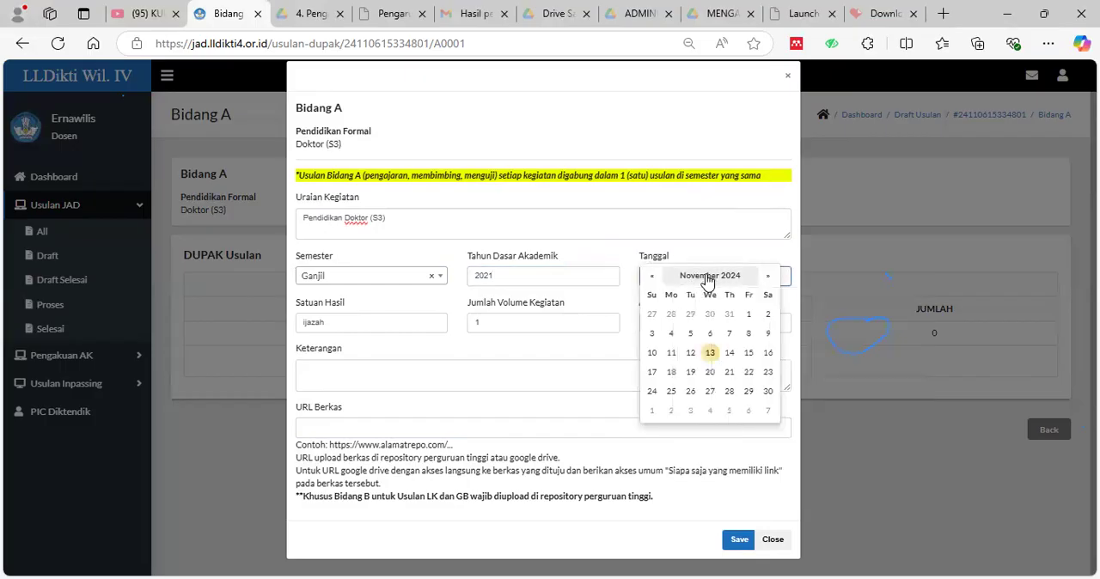
pyautogui.click(708, 276)
pyautogui.click(651, 277)
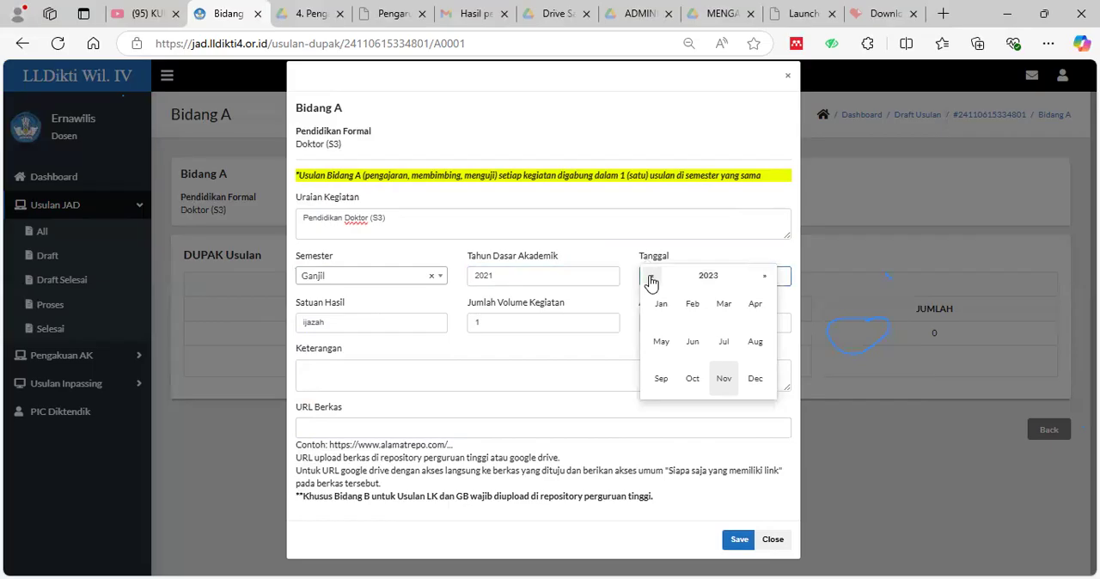
pyautogui.click(589, 277)
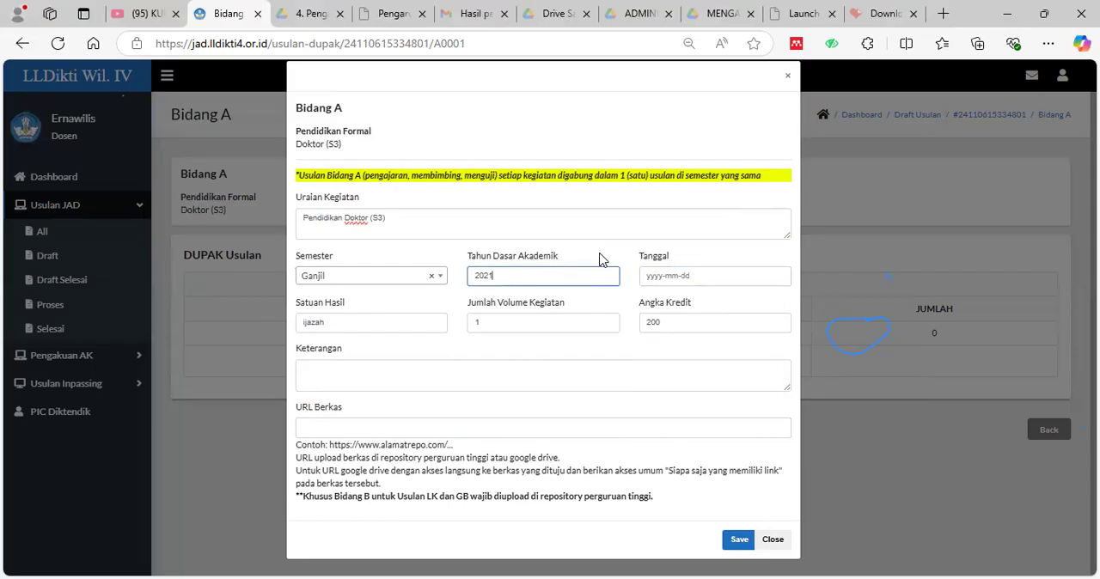
pyautogui.press('BackSpace')
pyautogui.write('1')
# Set the Doktor (S3) entry's Tanggal to 2021-02-03 and save the entry.
pyautogui.click(687, 277)
pyautogui.click(726, 278)
pyautogui.click(649, 276)
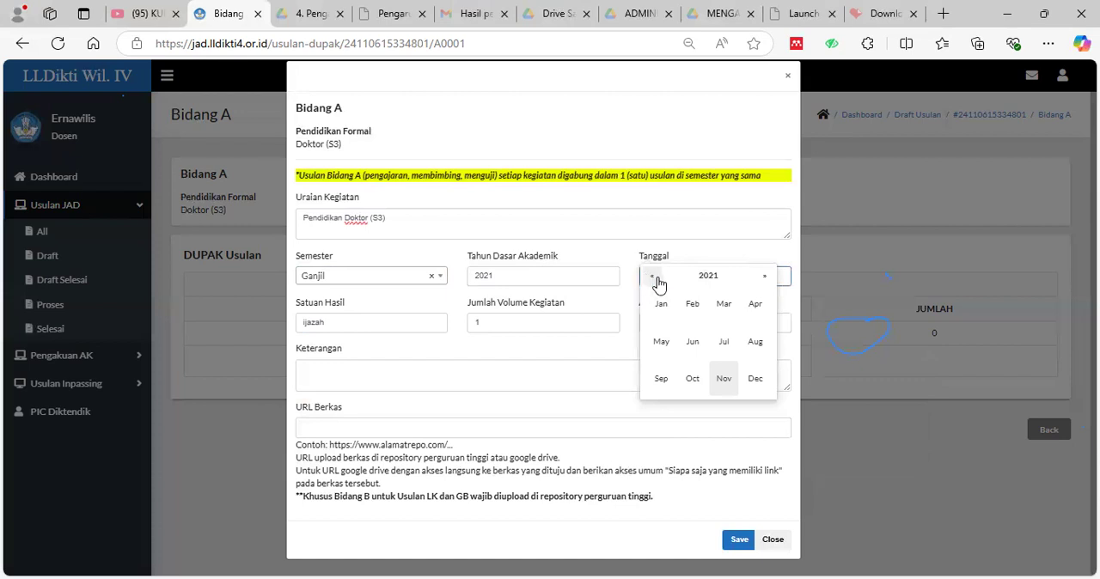
pyautogui.click(692, 312)
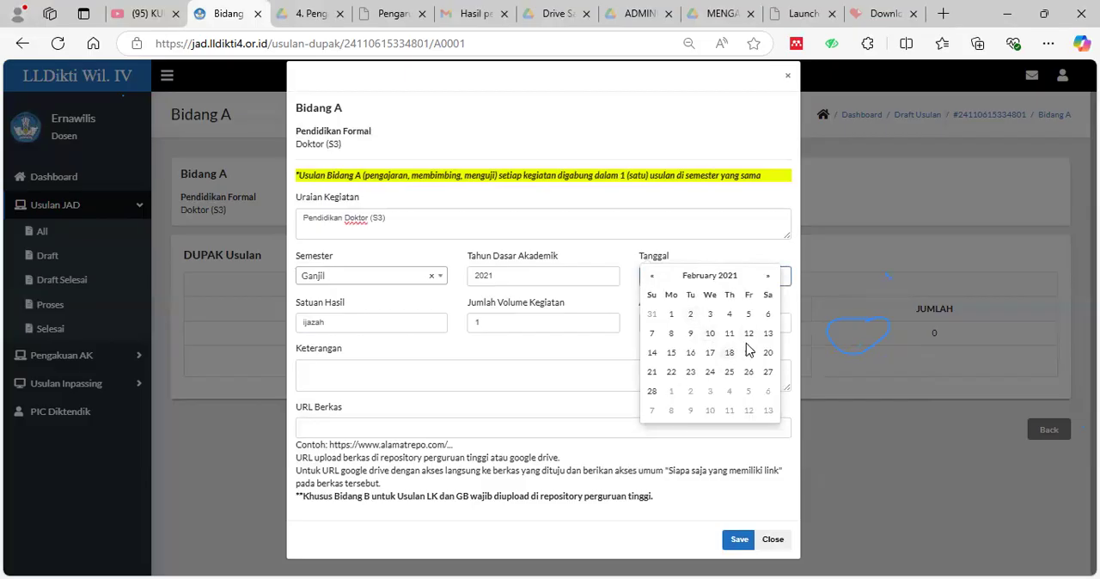
pyautogui.click(710, 316)
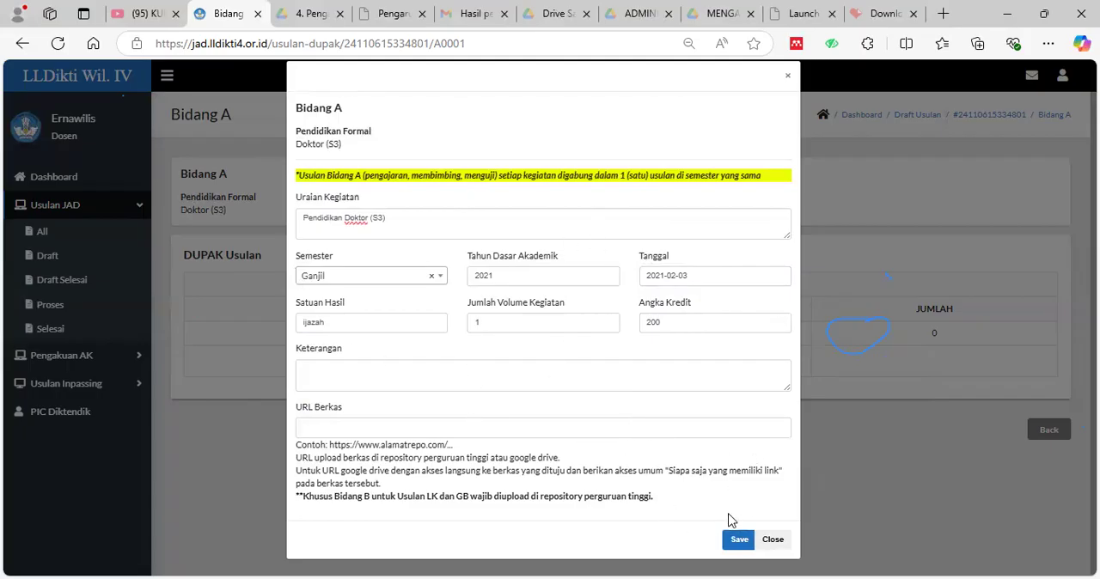
pyautogui.click(739, 540)
pyautogui.click(616, 135)
# Examine the saved Doktor (S3) entry in the DUPAK Usulan and Usulan Ajuan tables.
pyautogui.scroll(-2, 851, 365)
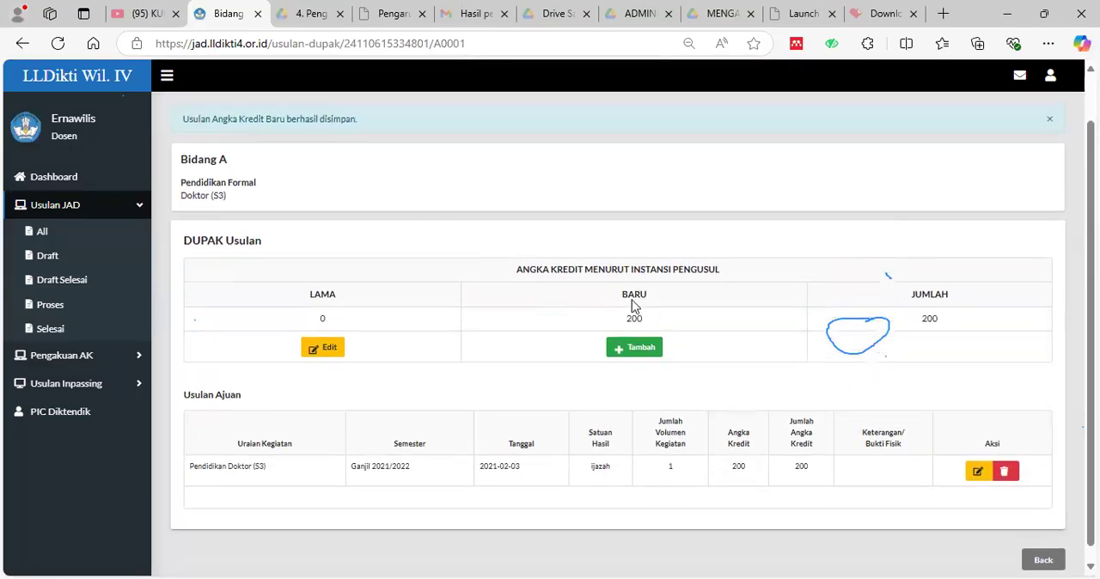
pyautogui.scroll(1, 897, 413)
pyautogui.scroll(-1, 901, 215)
pyautogui.scroll(1, 646, 351)
pyautogui.scroll(-1, 650, 355)
pyautogui.scroll(1, 525, 349)
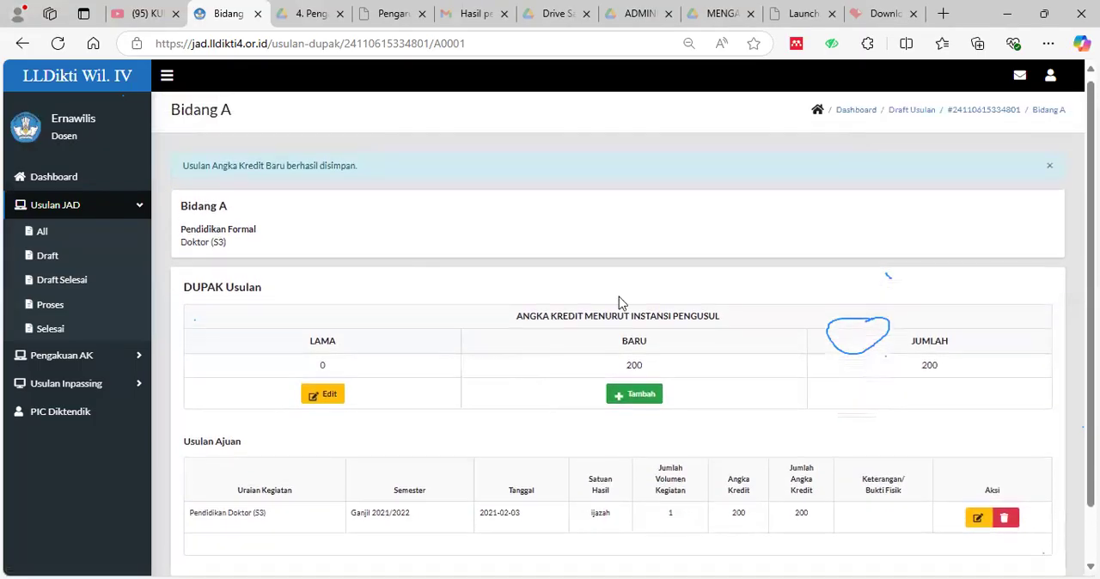
pyautogui.scroll(-1, 737, 233)
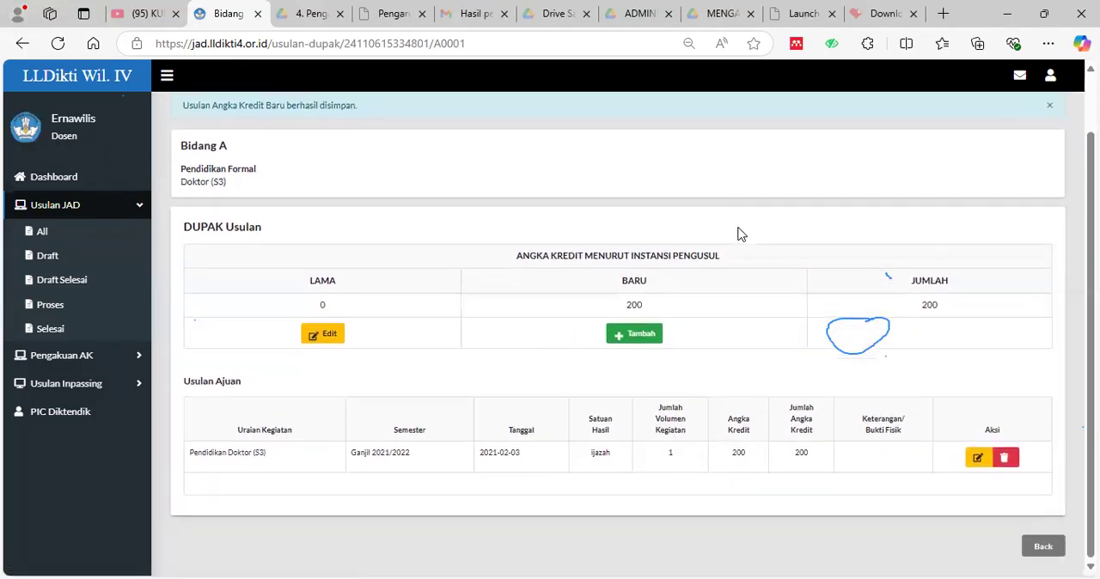
pyautogui.scroll(1, 619, 338)
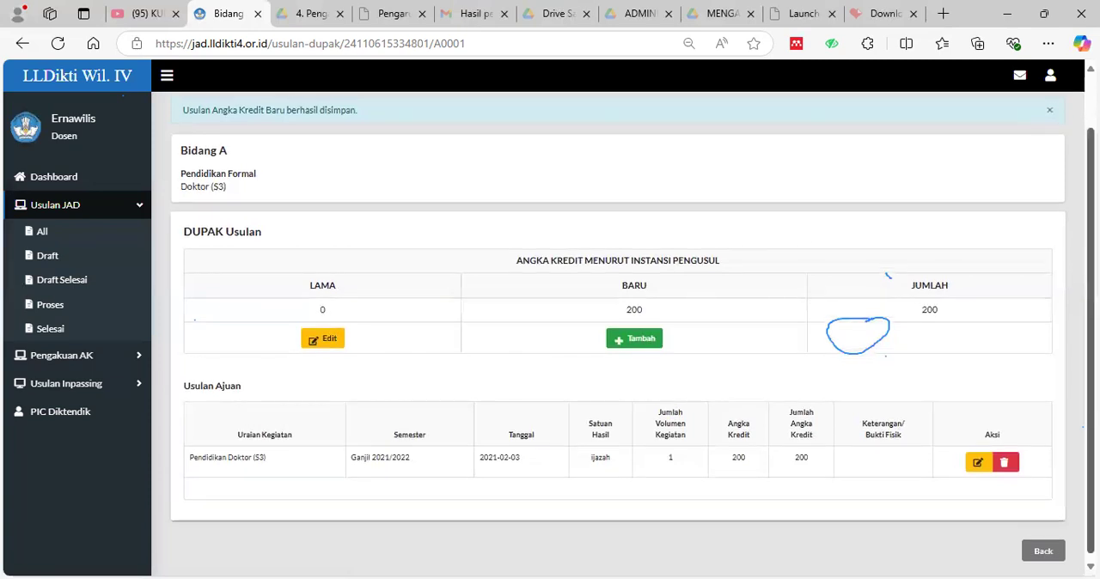
pyautogui.scroll(1, 758, 161)
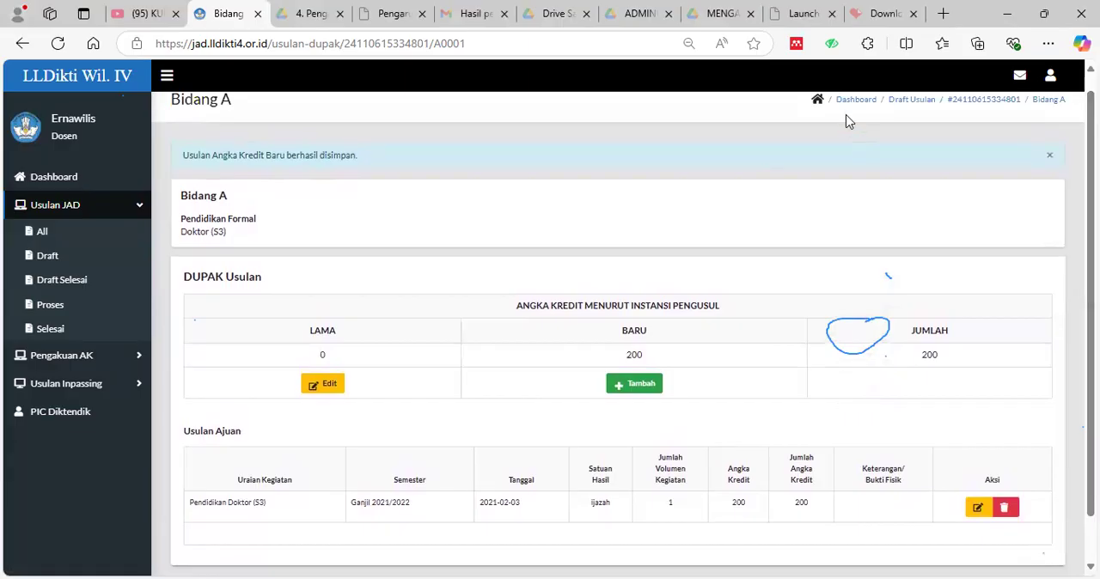
# Return to the proposal's Bidang A list and start adding a new credit entry for Magister (S2) under Pendidikan Formal.
pyautogui.click(958, 103)
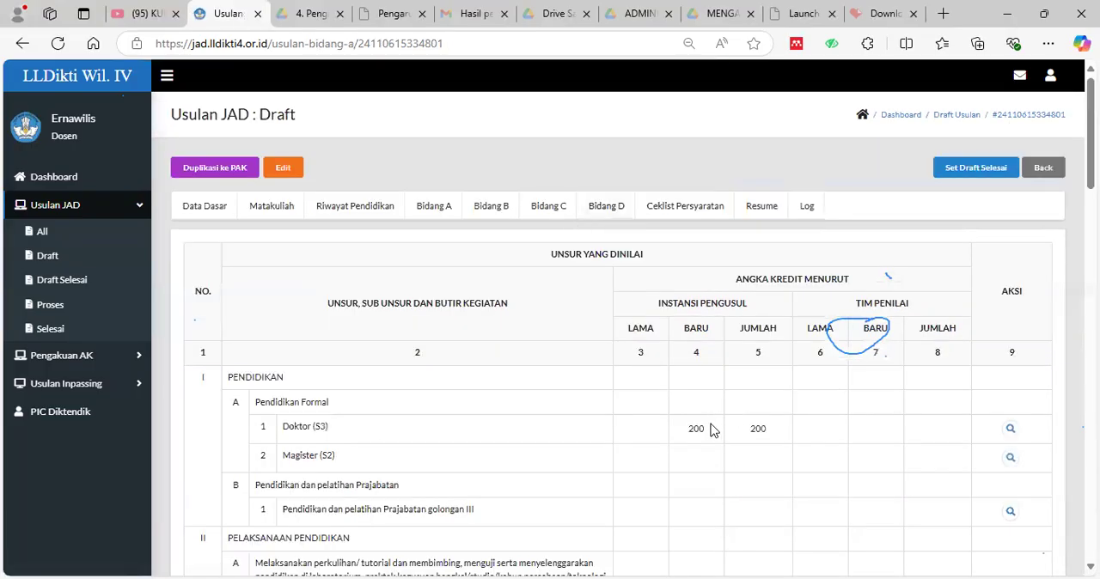
pyautogui.scroll(-1, 653, 430)
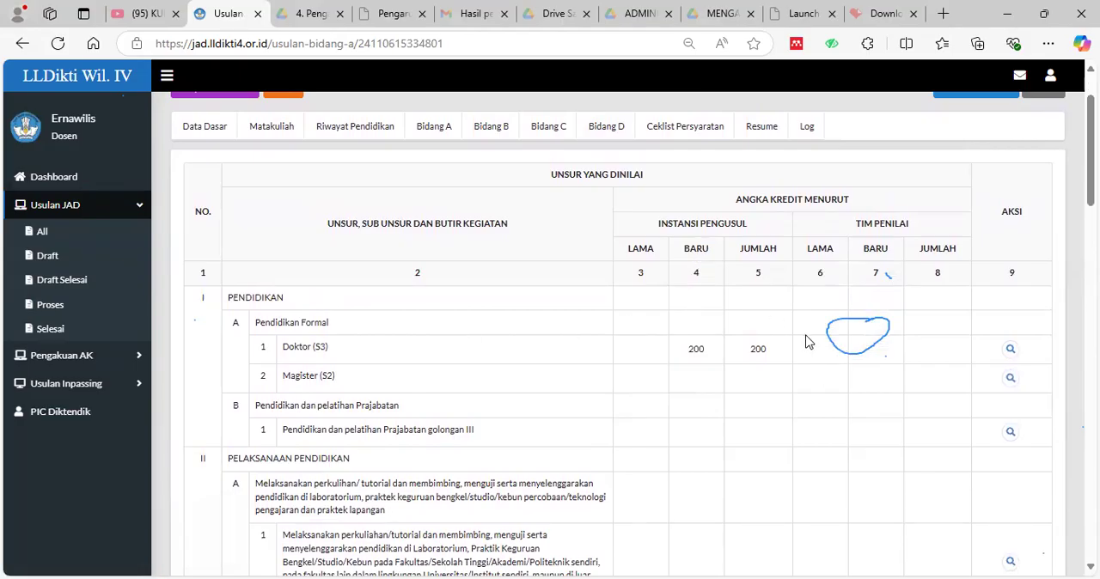
pyautogui.scroll(-1, 703, 274)
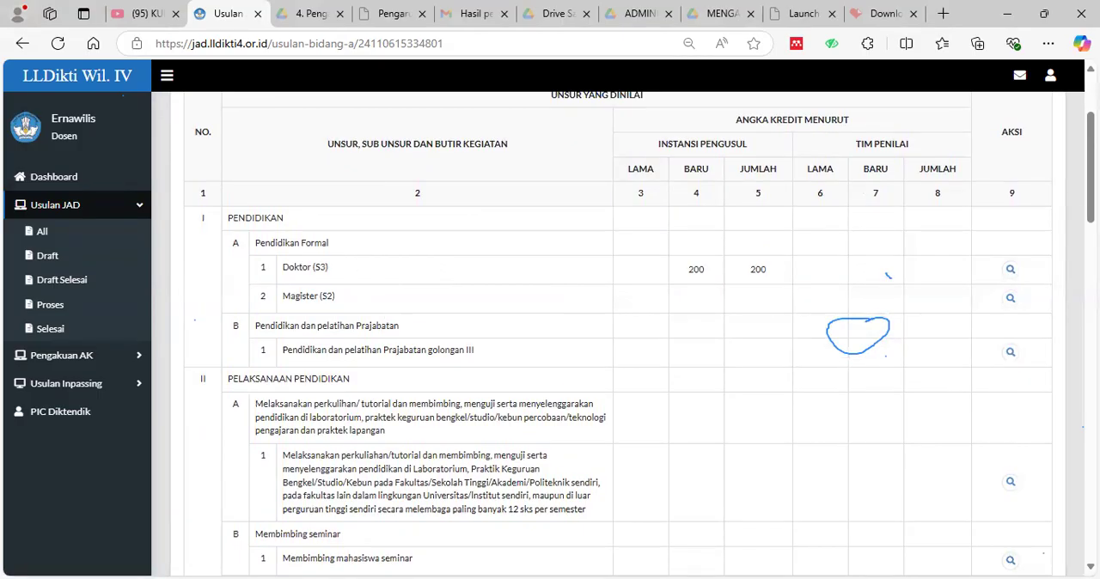
pyautogui.click(1012, 300)
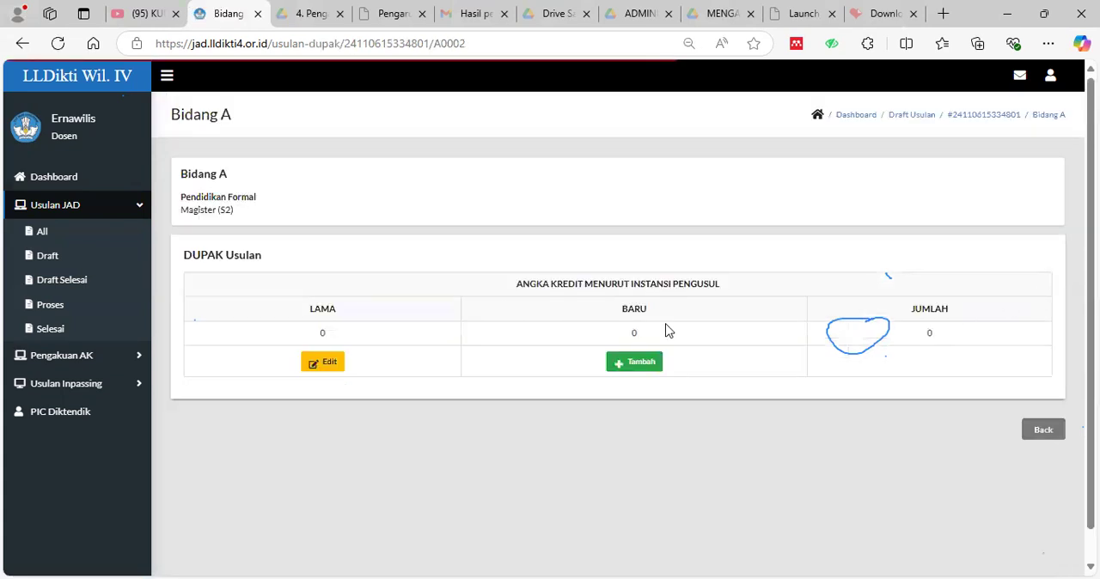
pyautogui.click(632, 363)
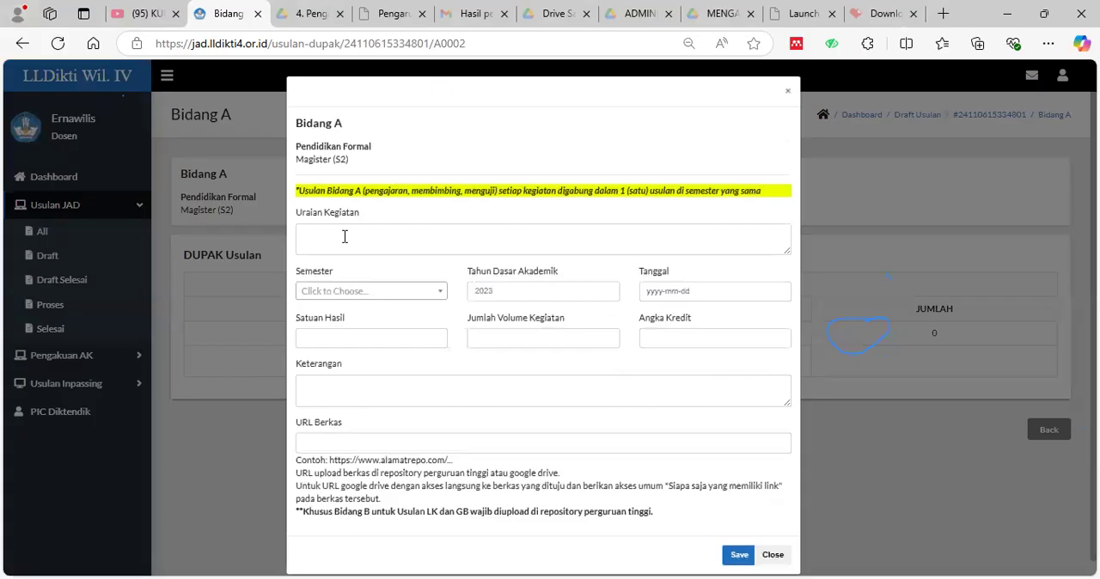
pyautogui.click(420, 239)
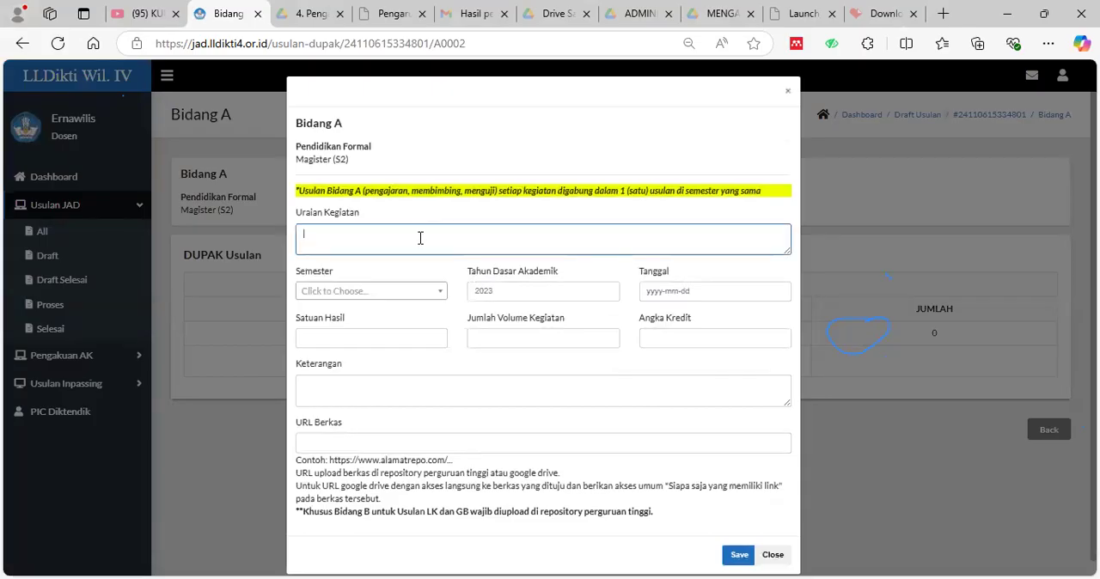
pyautogui.click(421, 293)
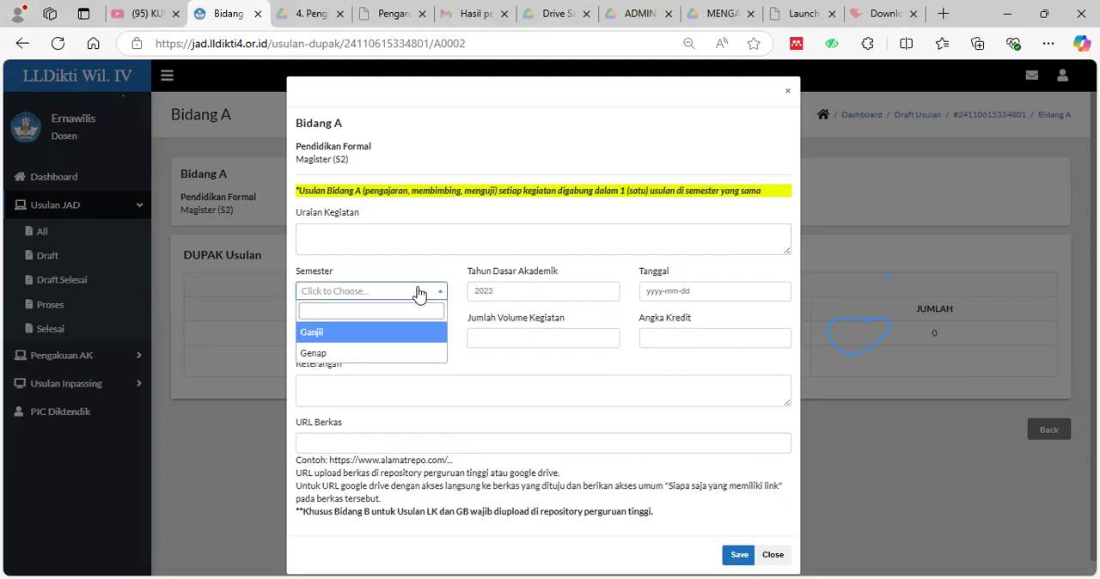
pyautogui.click(532, 291)
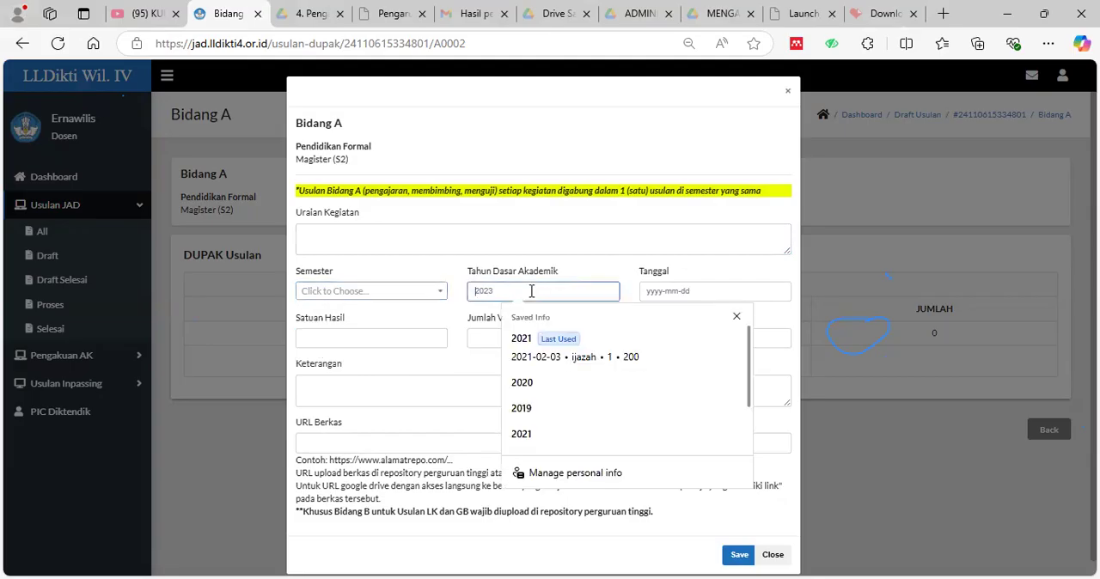
pyautogui.click(775, 292)
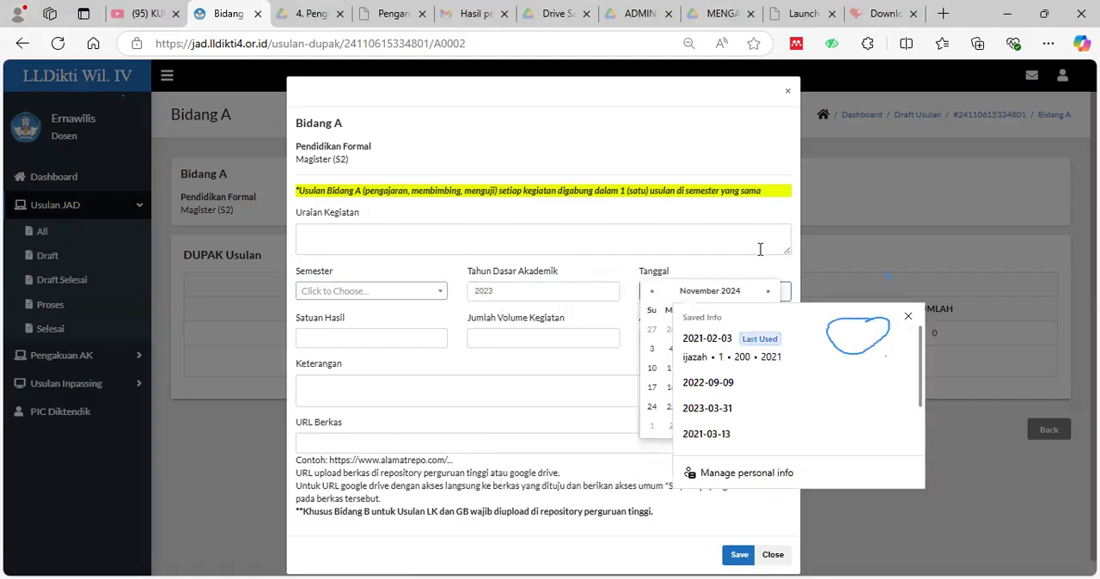
pyautogui.click(760, 249)
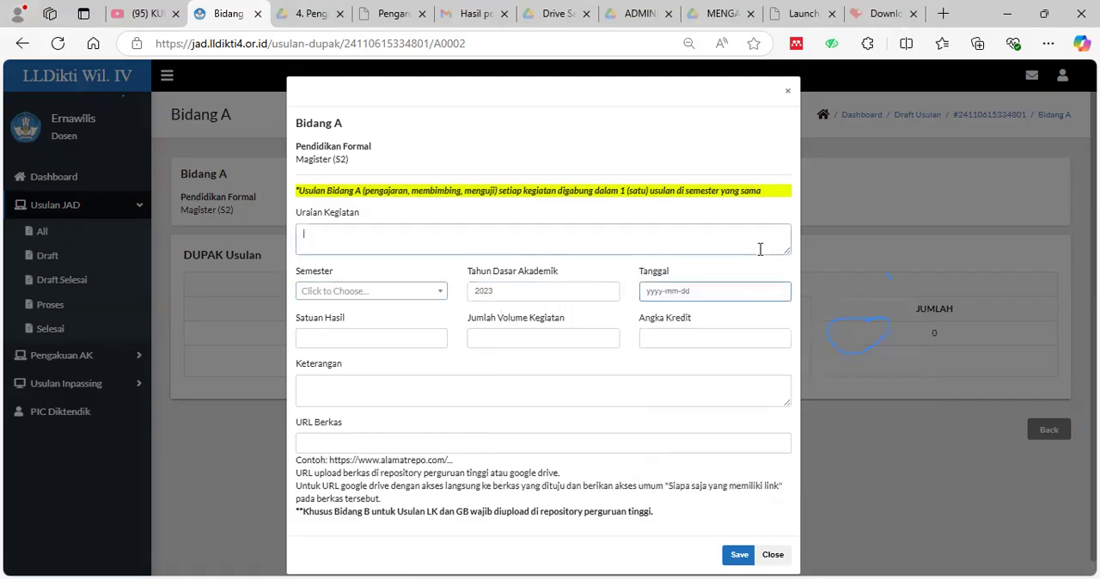
# Close the blank Magister (S2) entry form without saving and return to the proposal's Bidang A list.
pyautogui.click(404, 338)
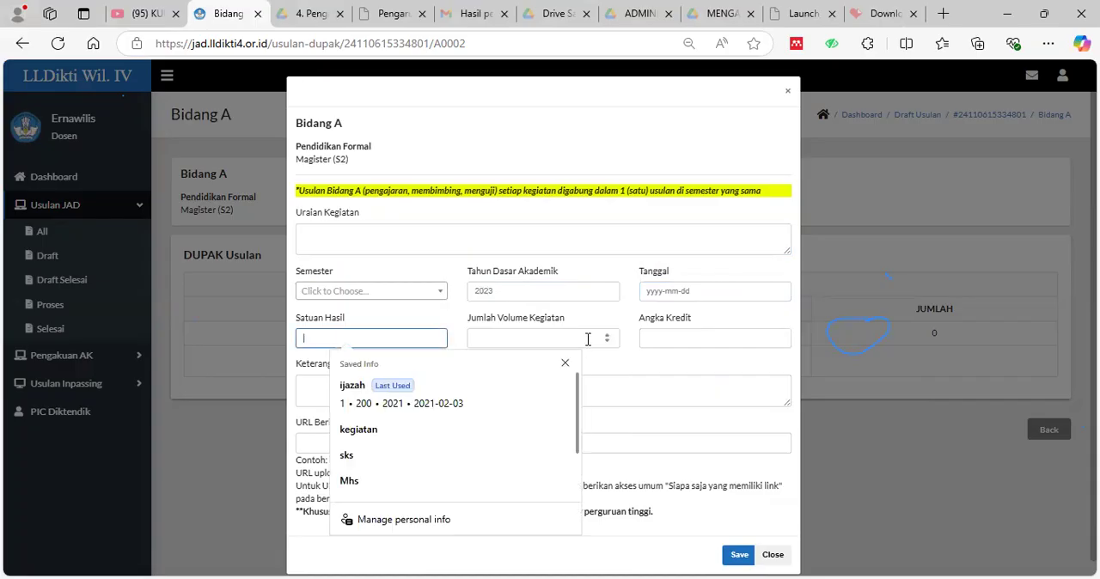
pyautogui.click(557, 341)
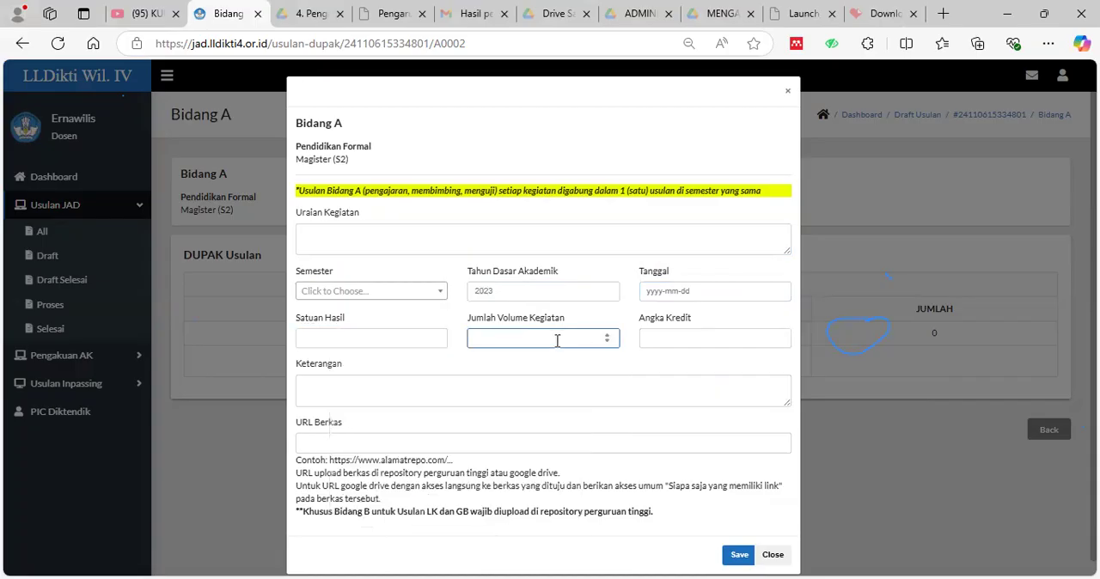
pyautogui.click(715, 341)
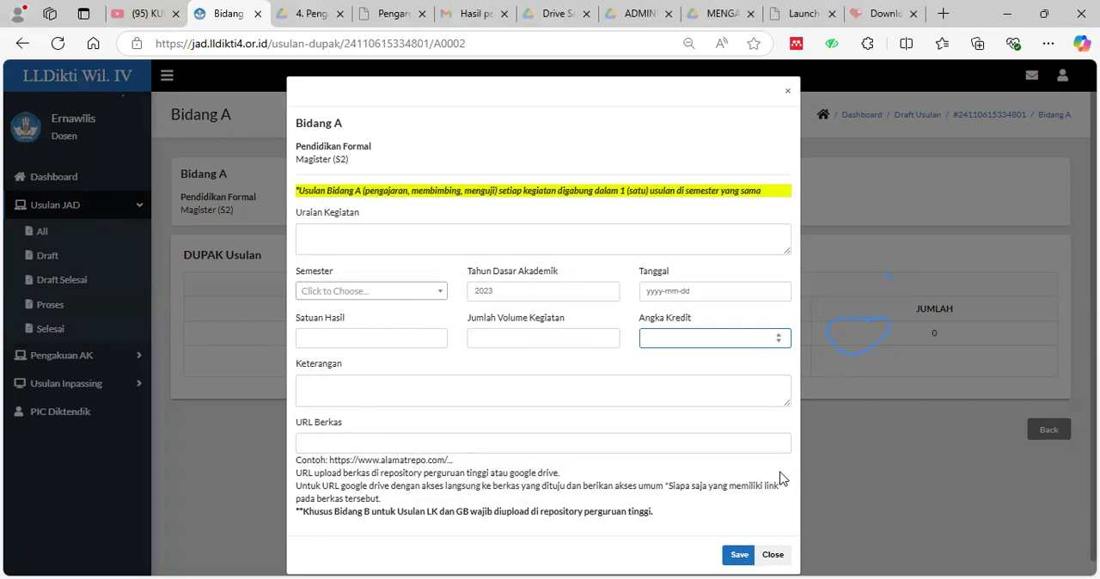
pyautogui.click(778, 556)
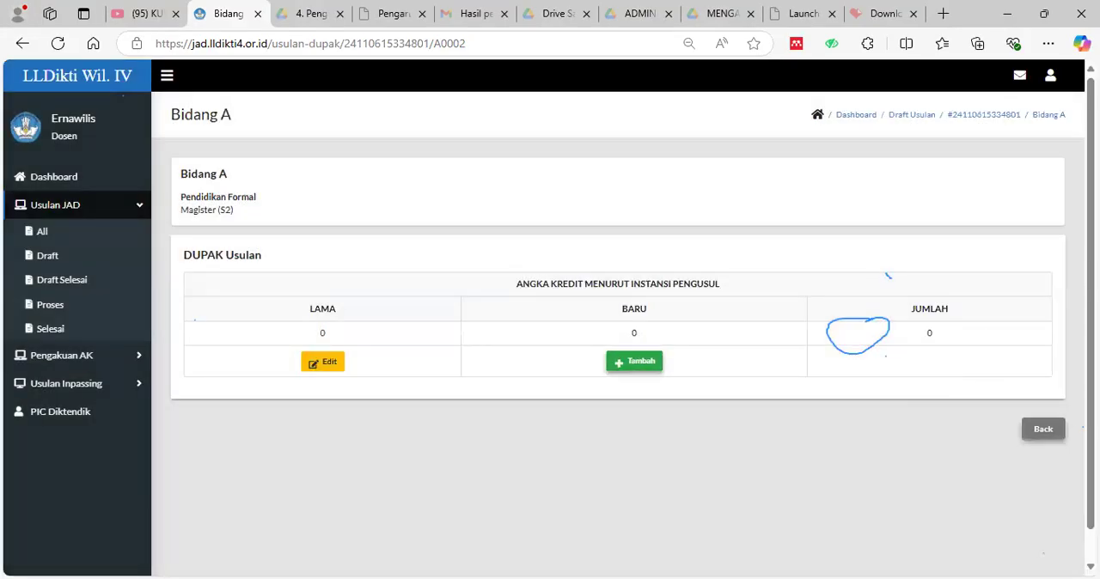
pyautogui.click(1043, 435)
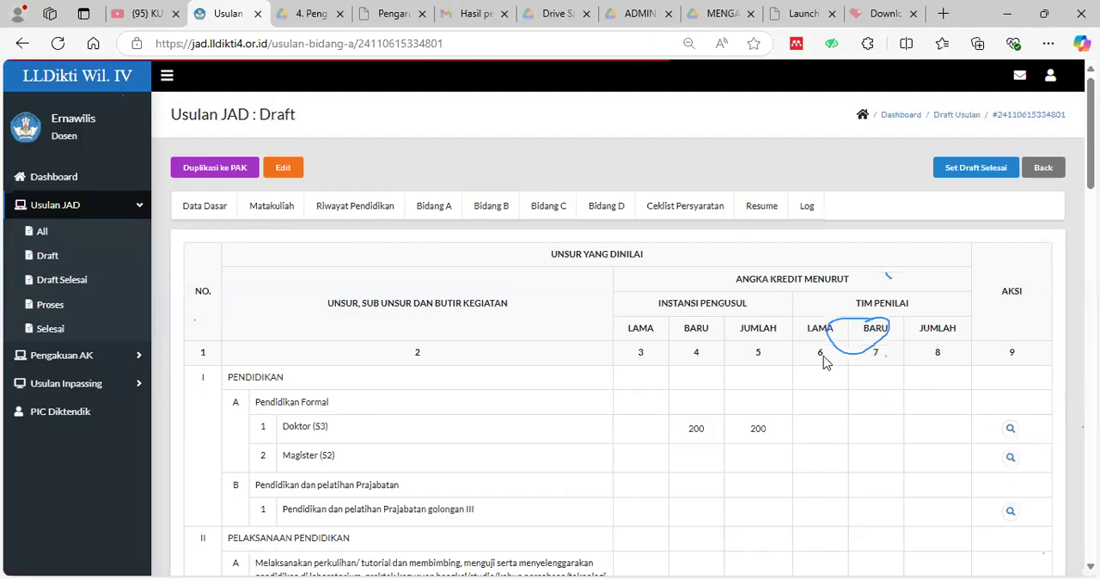
# Delete the saved Doktor (S3) entry under Pendidikan Formal and return to the Bidang A list.
pyautogui.scroll(-1, 825, 361)
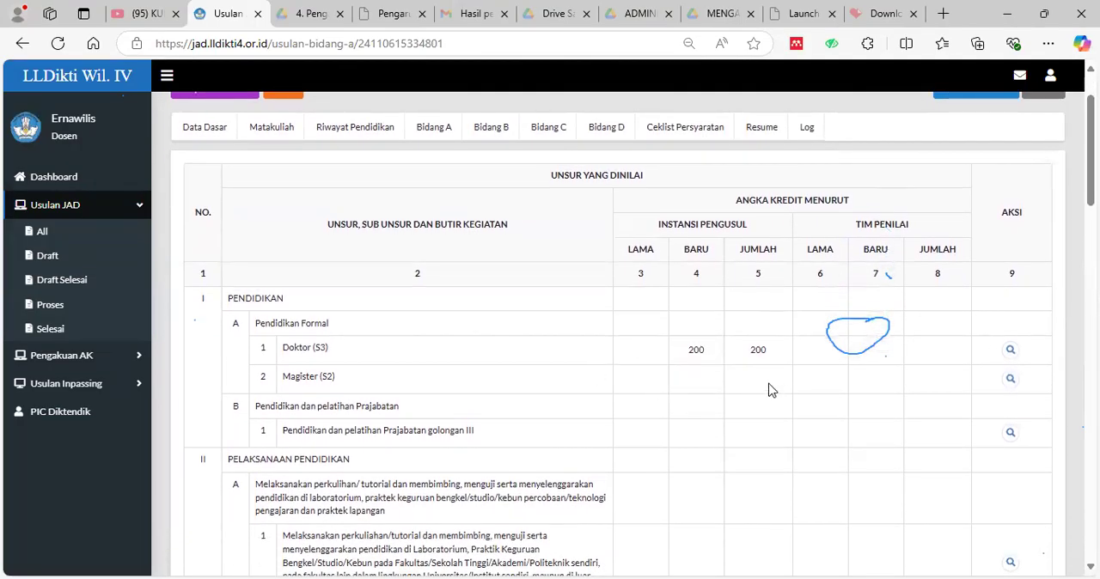
pyautogui.click(1012, 356)
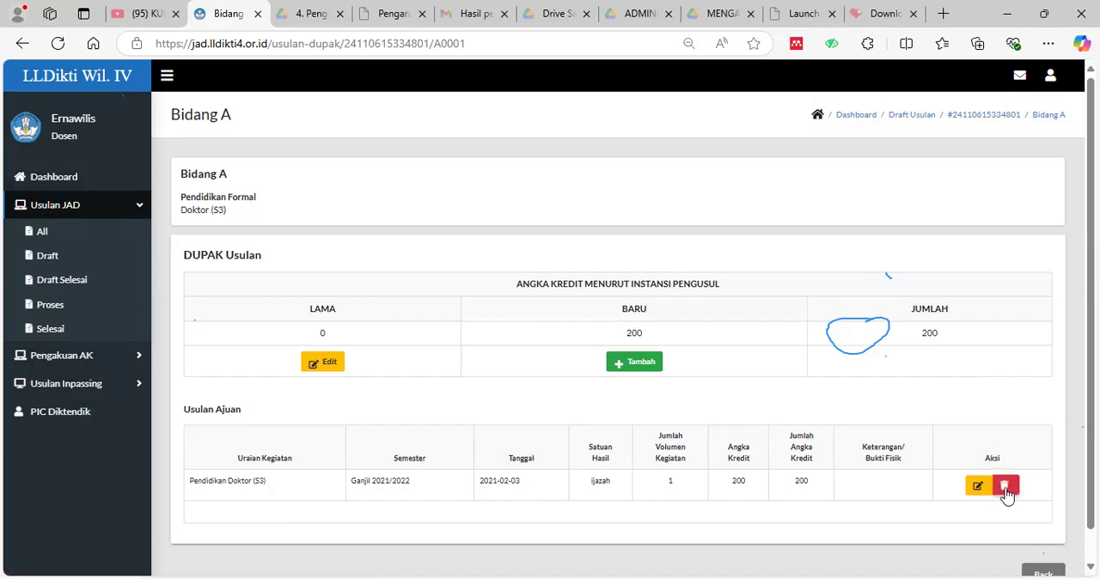
pyautogui.click(1005, 487)
pyautogui.click(635, 130)
pyautogui.click(1044, 466)
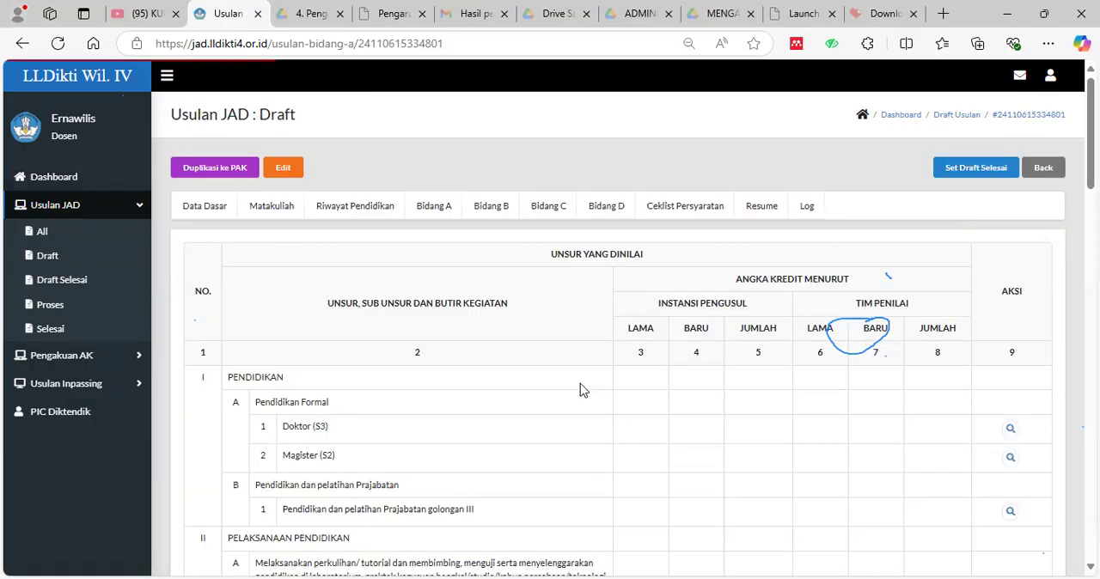
# Start adding a new credit entry for the Melaksanakan perkuliahan/tutorial activity under section A of Pelaksanaan Pendidikan.
pyautogui.scroll(-1, 621, 409)
pyautogui.scroll(-2, 620, 409)
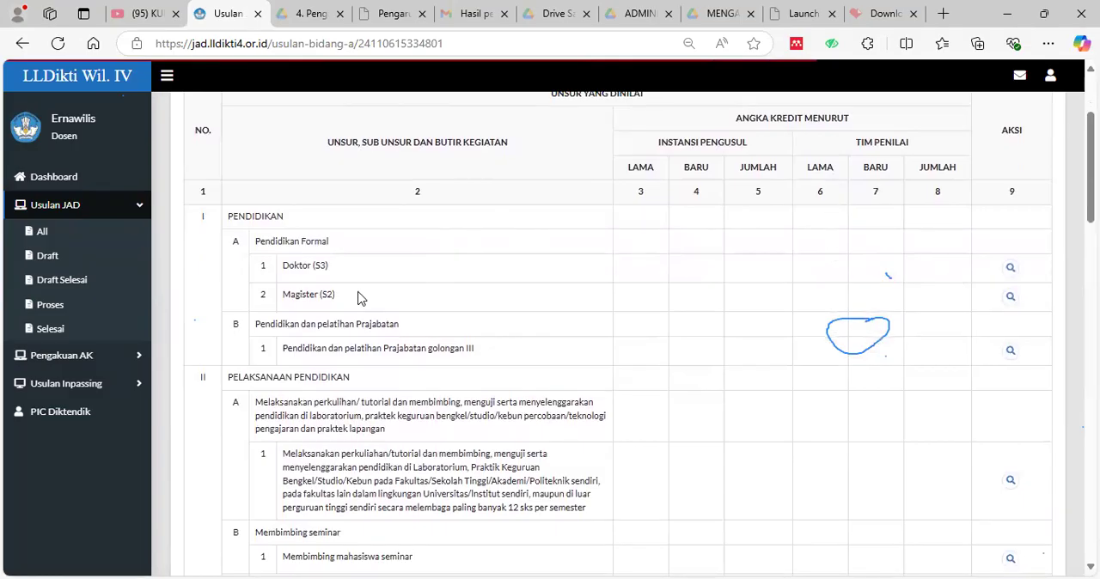
pyautogui.scroll(1, 748, 361)
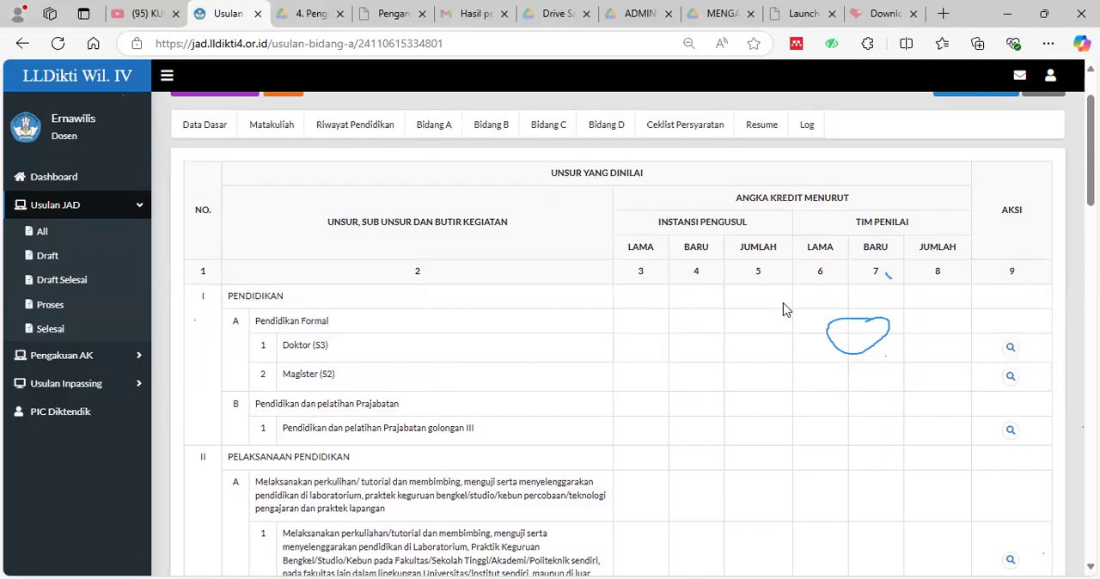
pyautogui.scroll(-3, 597, 347)
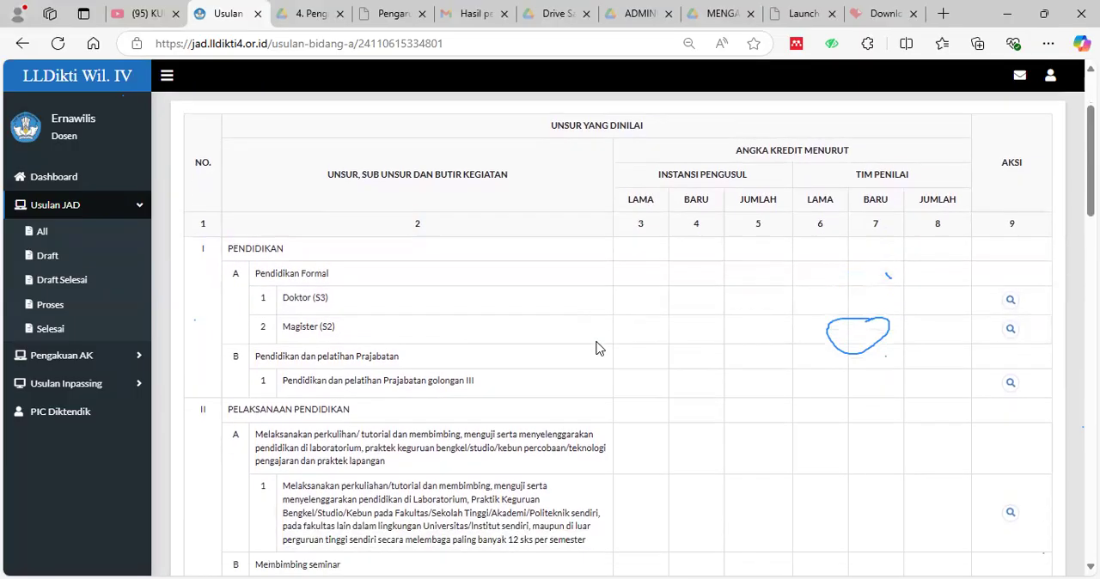
pyautogui.scroll(-3, 749, 415)
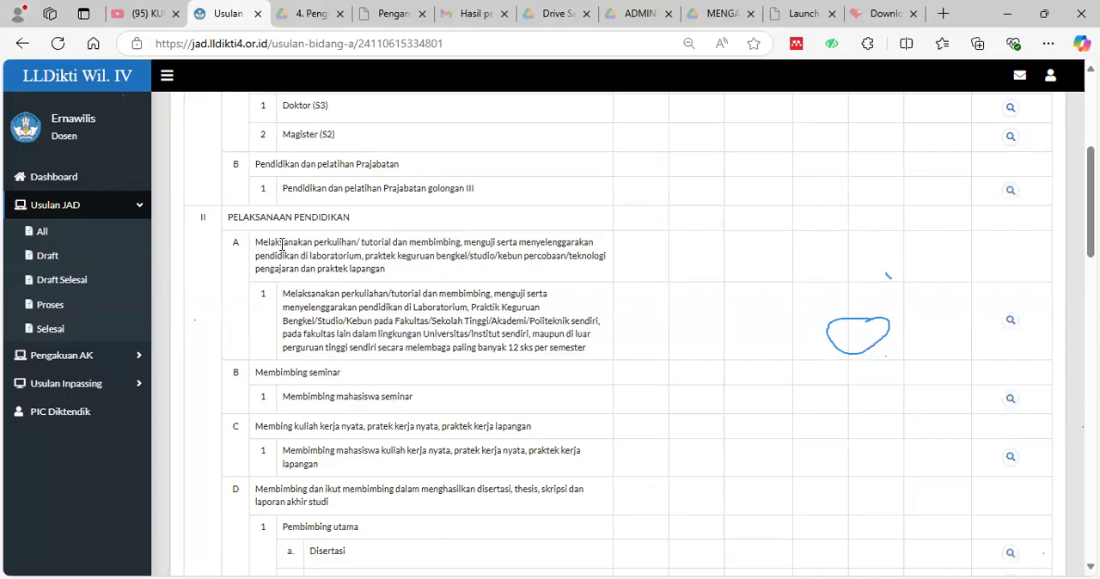
pyautogui.scroll(-1, 258, 241)
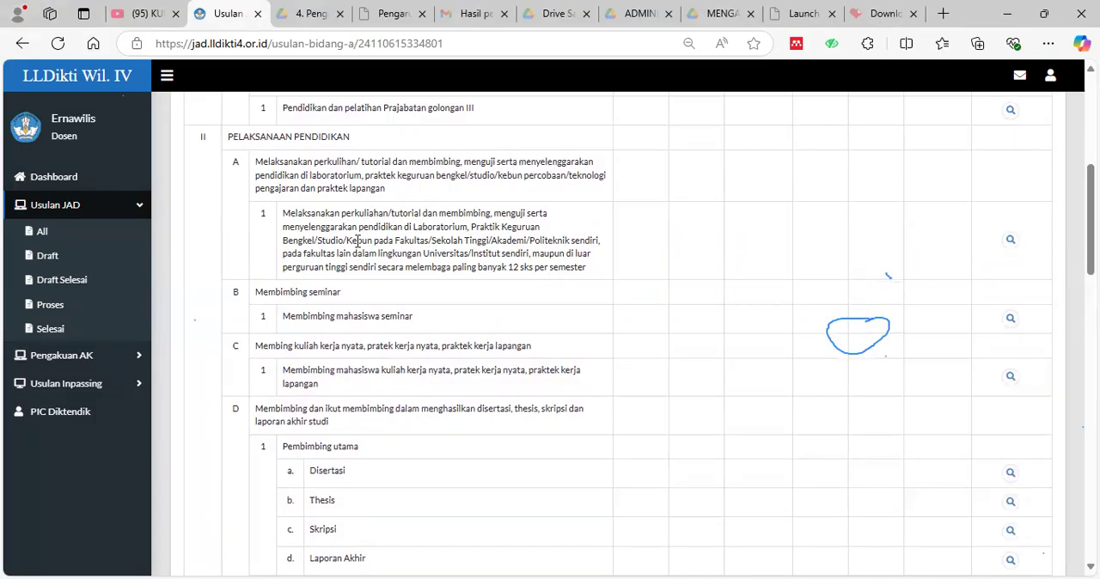
pyautogui.click(1013, 247)
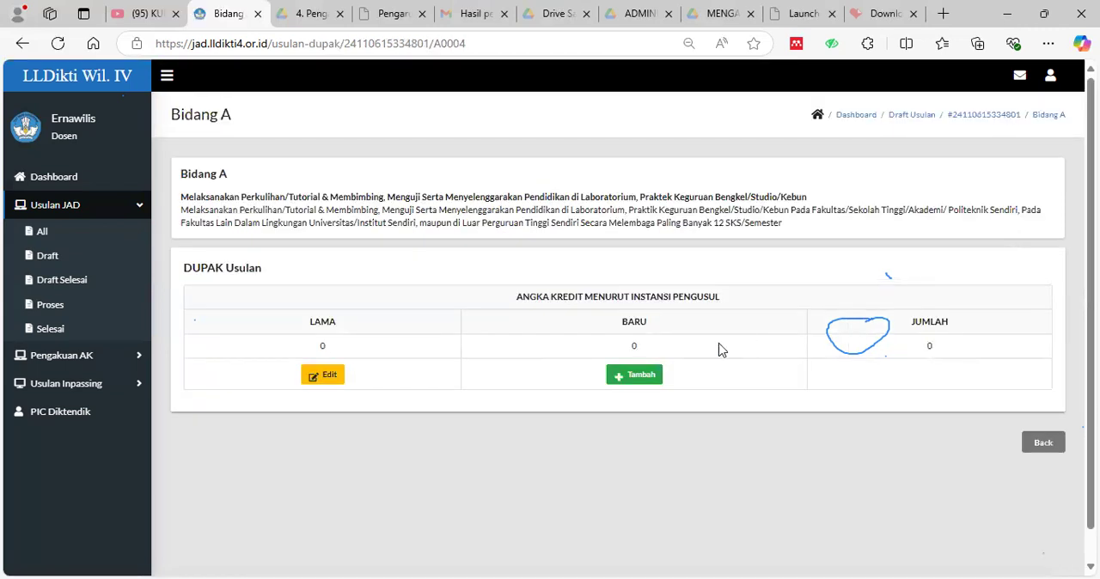
pyautogui.click(641, 381)
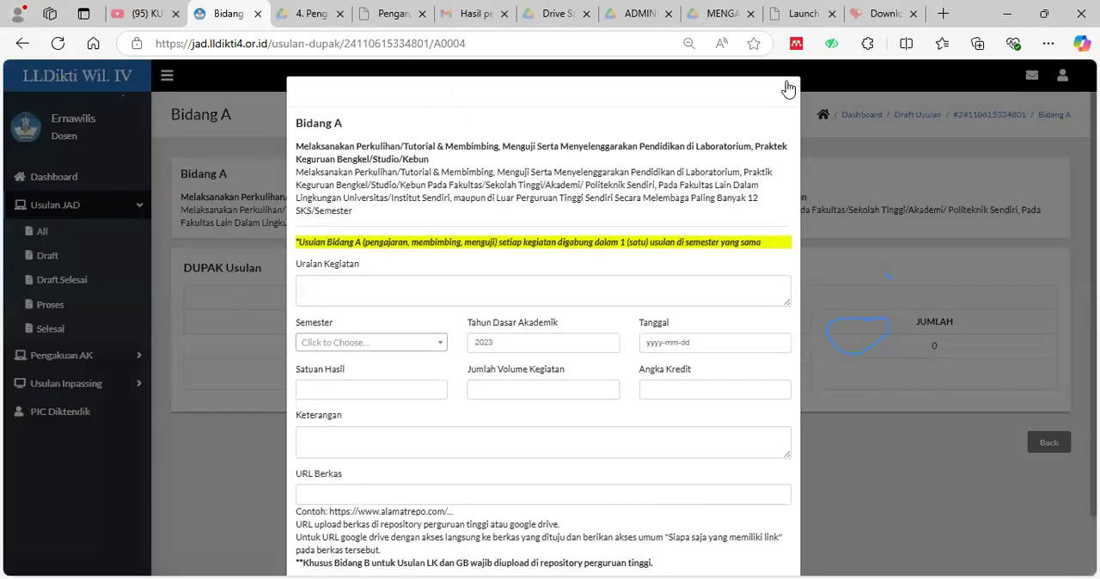
pyautogui.scroll(-2, 780, 139)
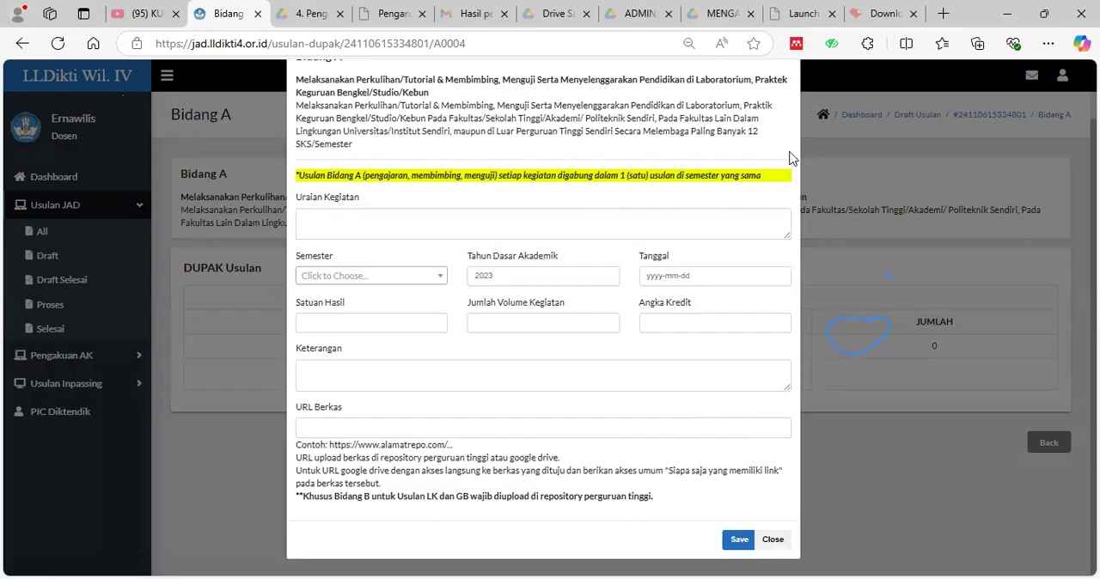
# Fill Uraian Kegiatan with "1. mengajar keperawatan gerontik 2 sks" and, on a second line, "2. mengajar keperawatan maternitas 2 sks".
pyautogui.click(390, 218)
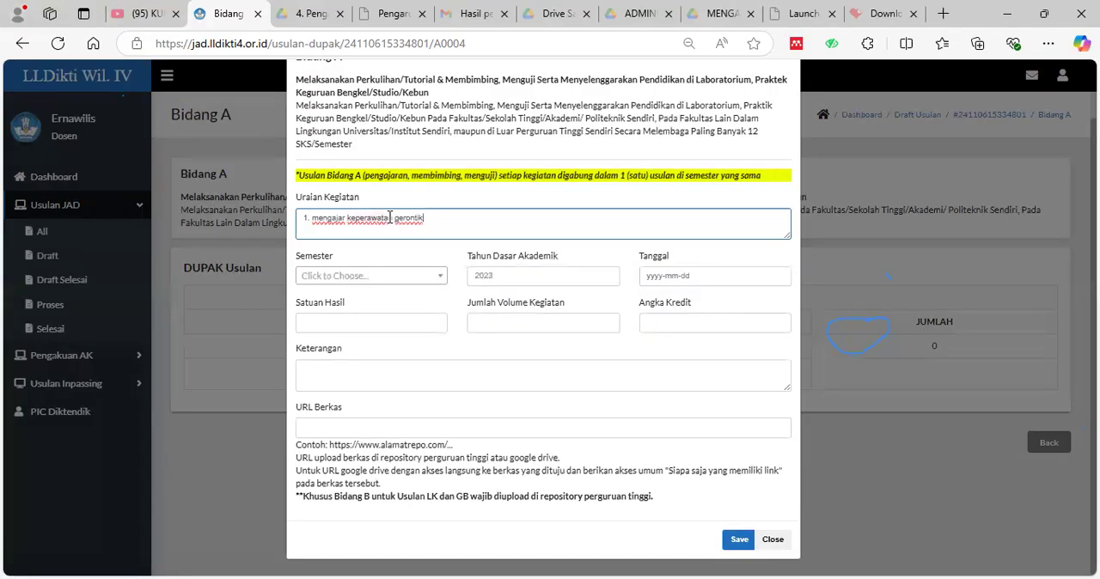
pyautogui.write('2 sks')
pyautogui.press('Return')
pyautogui.write('2. mengajar ke')
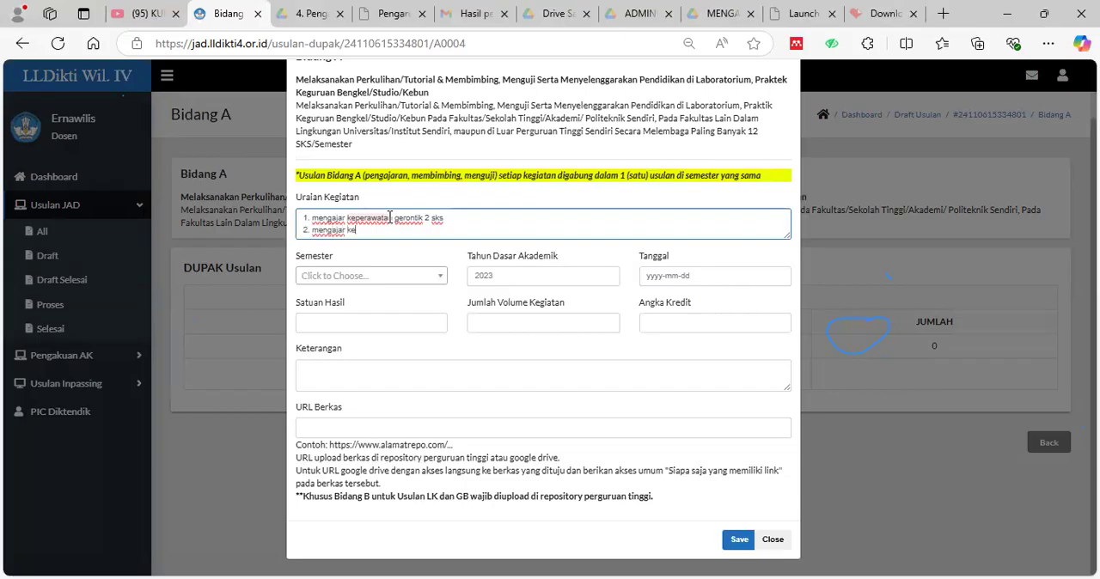
pyautogui.write('perawatan maternitas 2 sks')
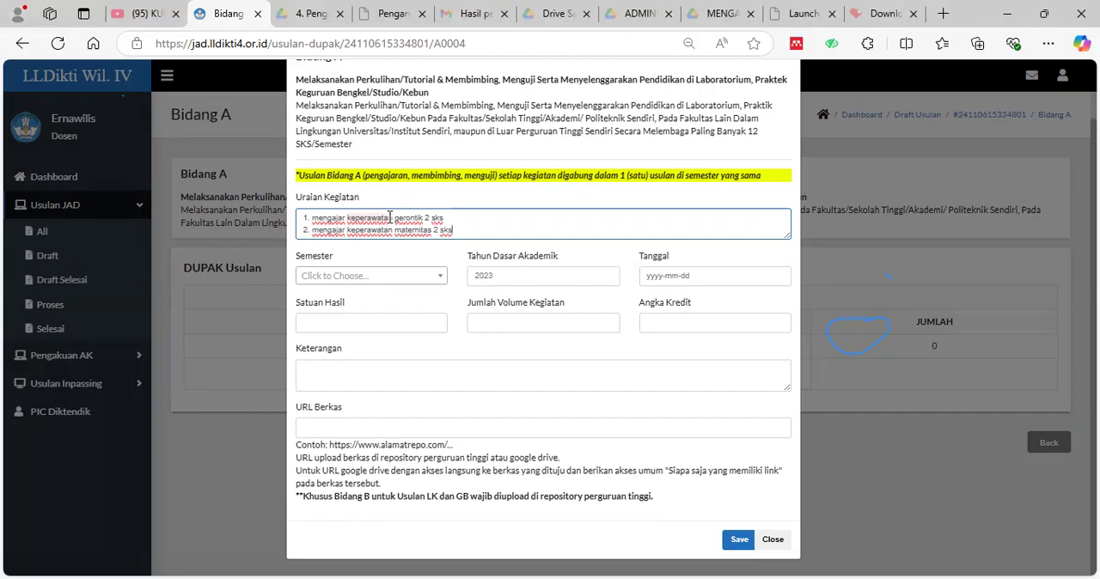
# Add a closing line "total 4 sks" below the two courses in Uraian Kegiatan.
pyautogui.press('Return')
pyautogui.write('total')
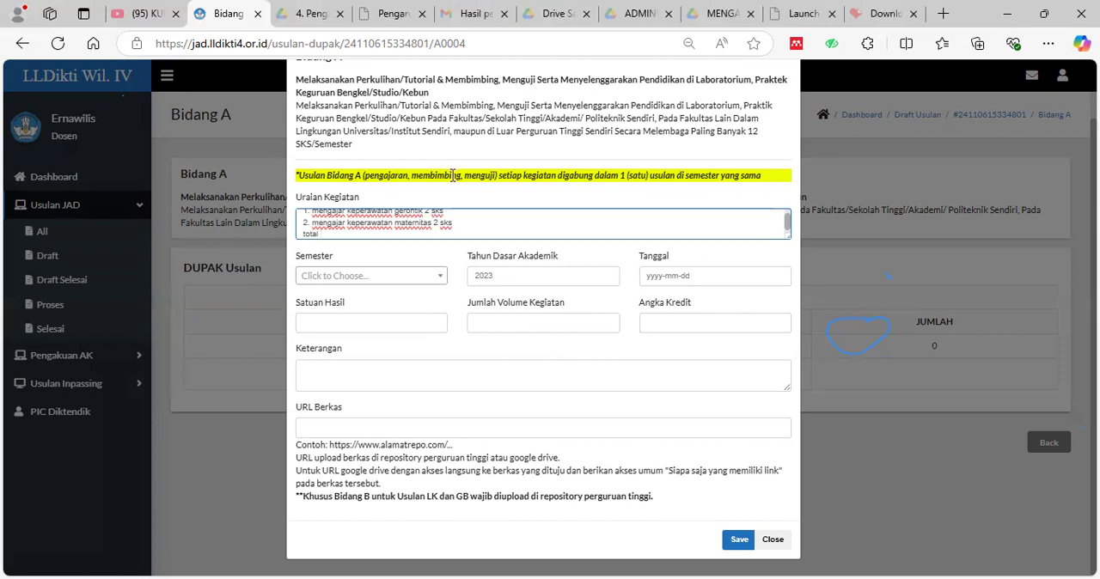
pyautogui.scroll(1, 436, 238)
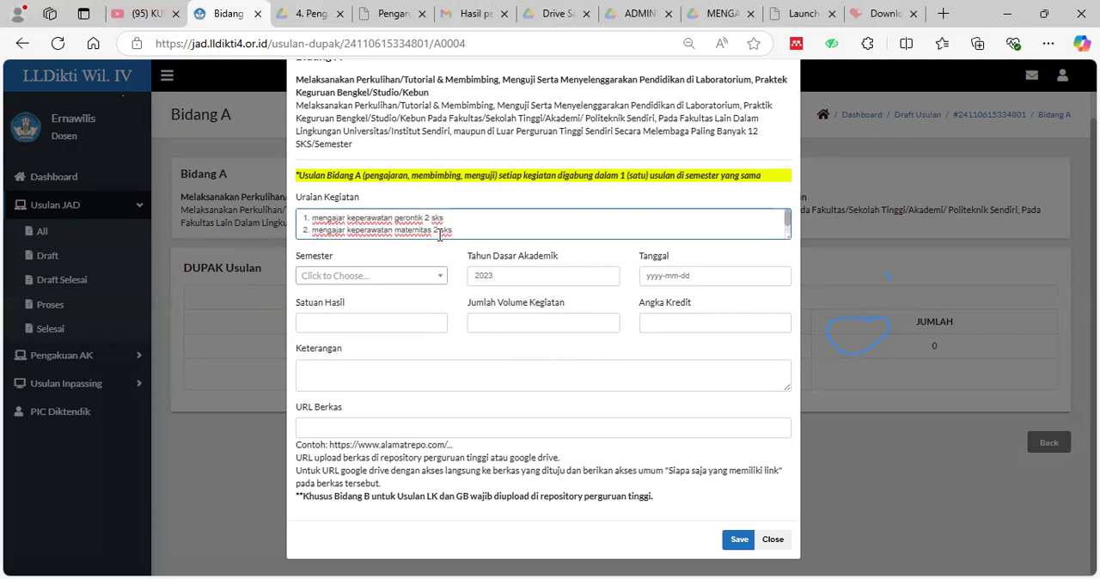
pyautogui.scroll(-1, 439, 237)
pyautogui.scroll(2, 441, 234)
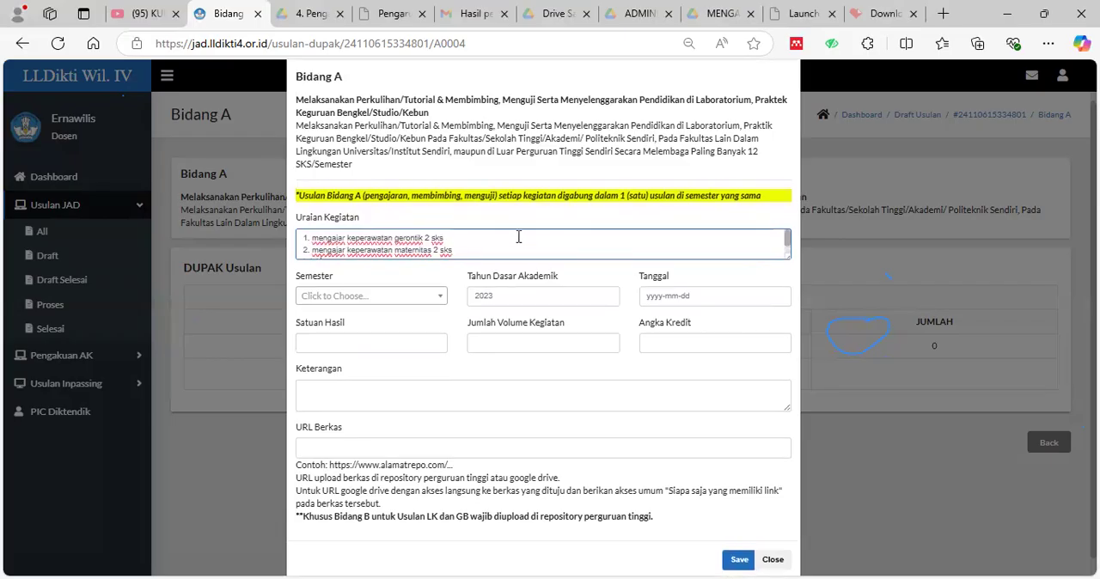
pyautogui.scroll(-2, 428, 238)
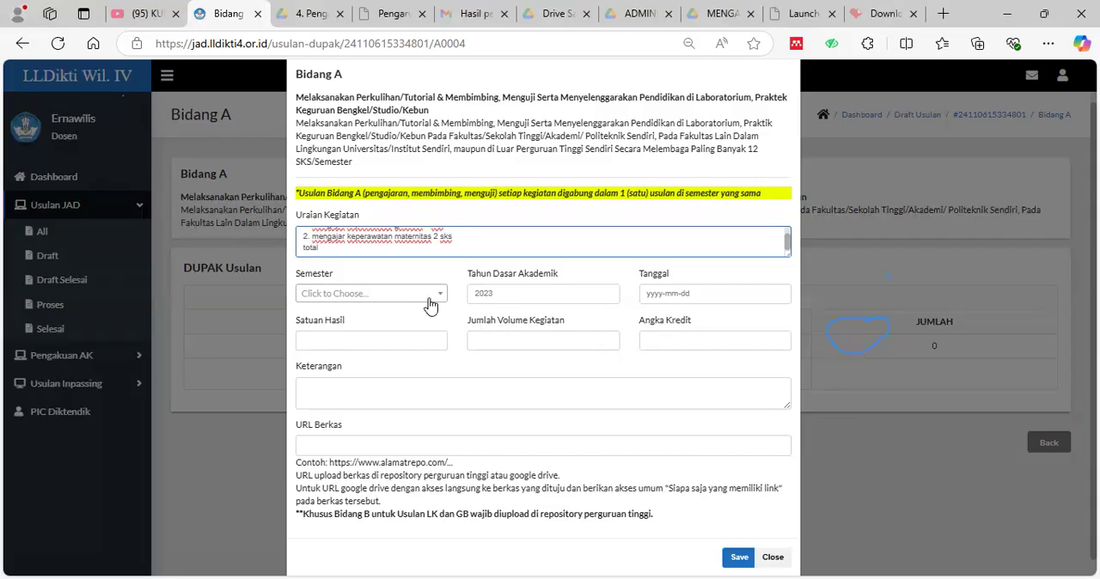
pyautogui.scroll(1, 432, 317)
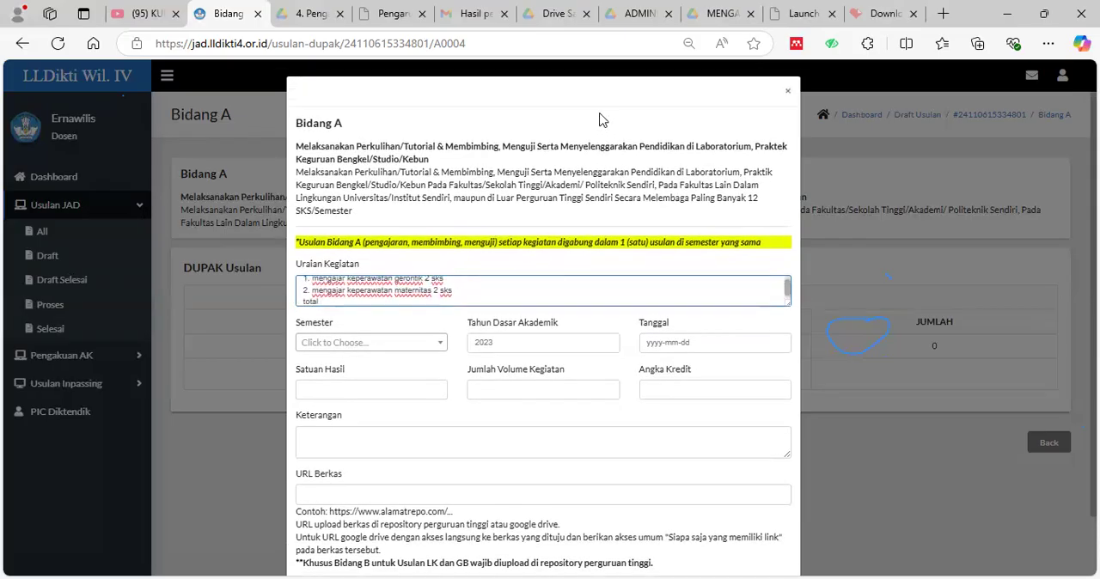
pyautogui.scroll(-2, 599, 124)
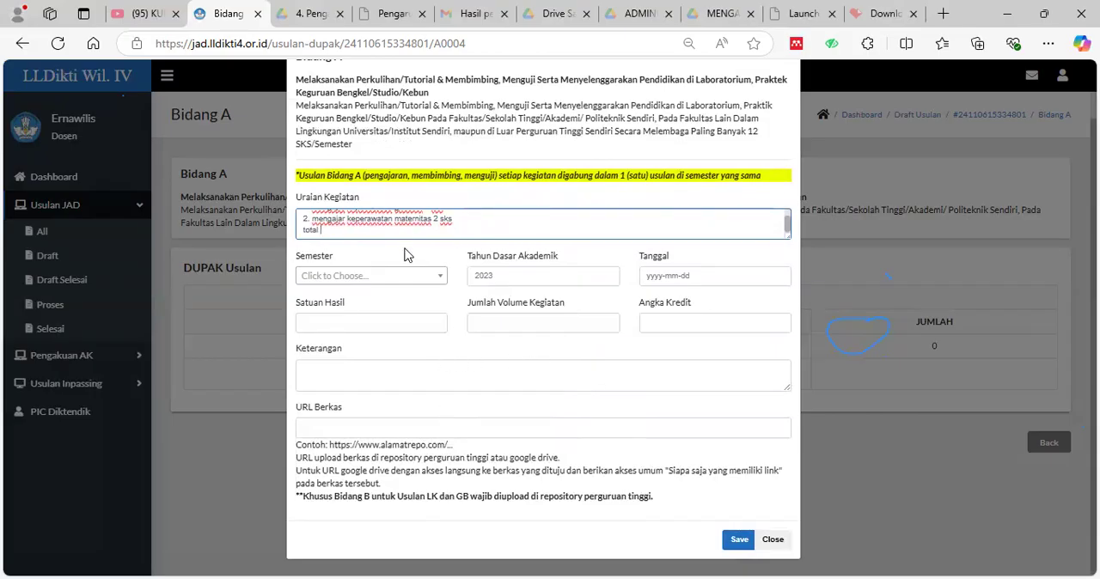
pyautogui.write('4 sks')
# Choose Ganjil as the teaching entry's Semester and set Tahun Dasar Akademik to 2023.
pyautogui.scroll(3, 472, 225)
pyautogui.scroll(2, 491, 241)
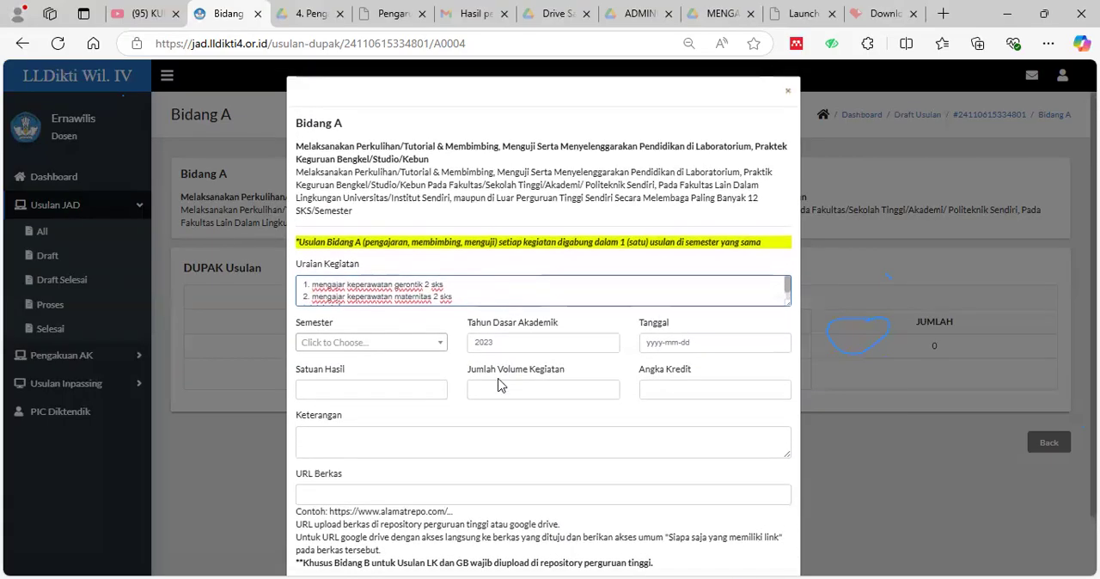
pyautogui.click(411, 343)
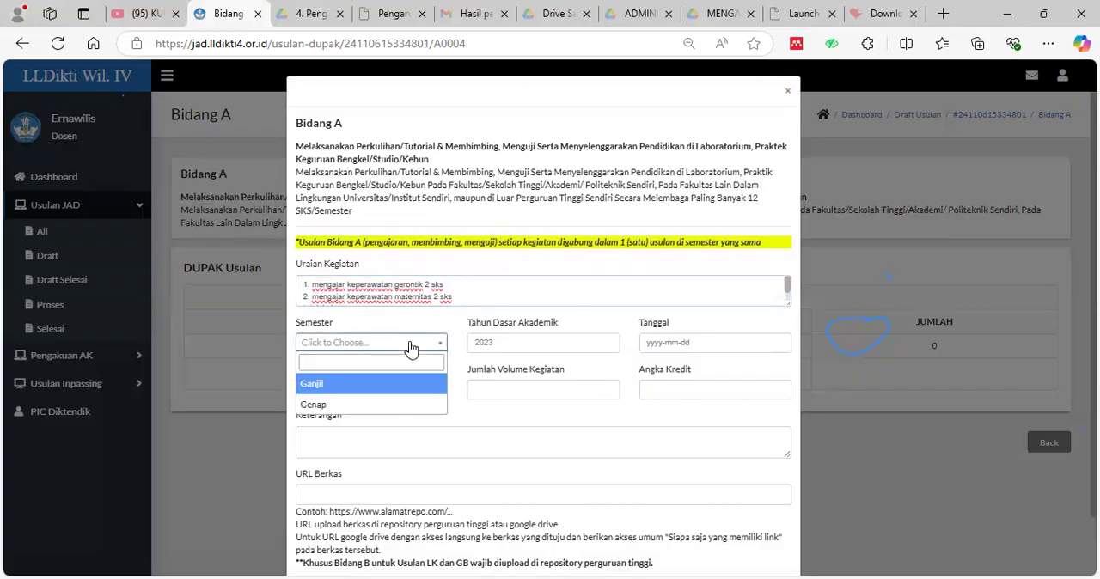
pyautogui.click(368, 385)
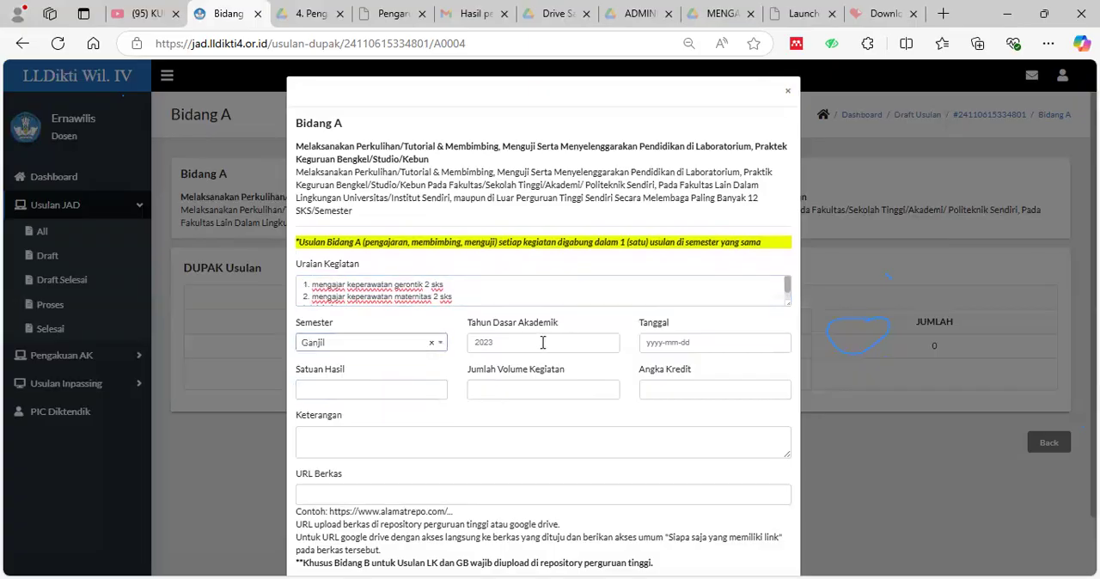
pyautogui.click(542, 342)
pyautogui.write('2023')
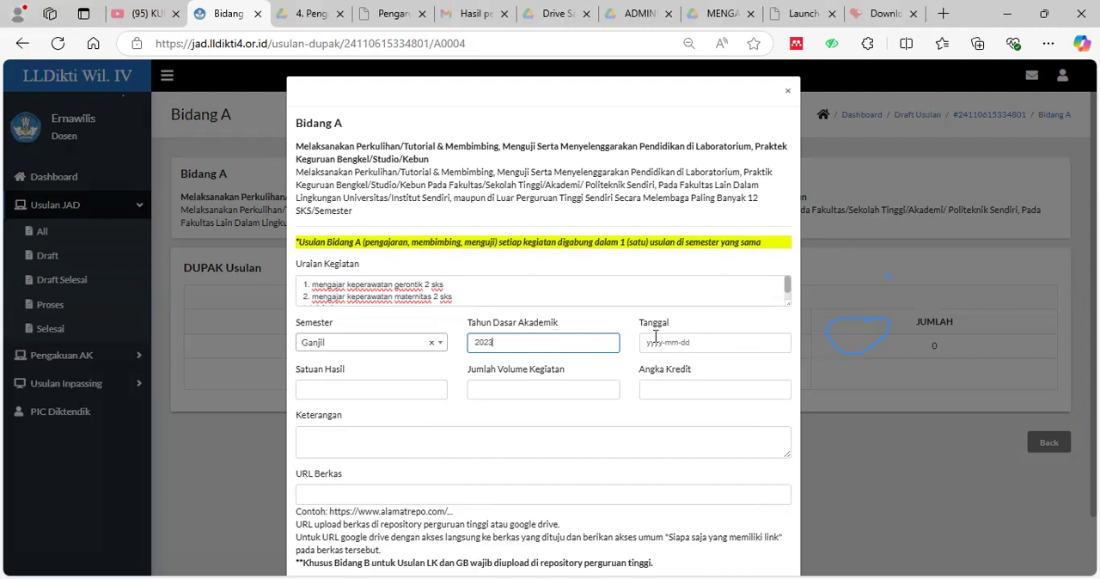
# Set the Ganjil teaching entry's Tanggal to 2024-01-10.
pyautogui.click(737, 346)
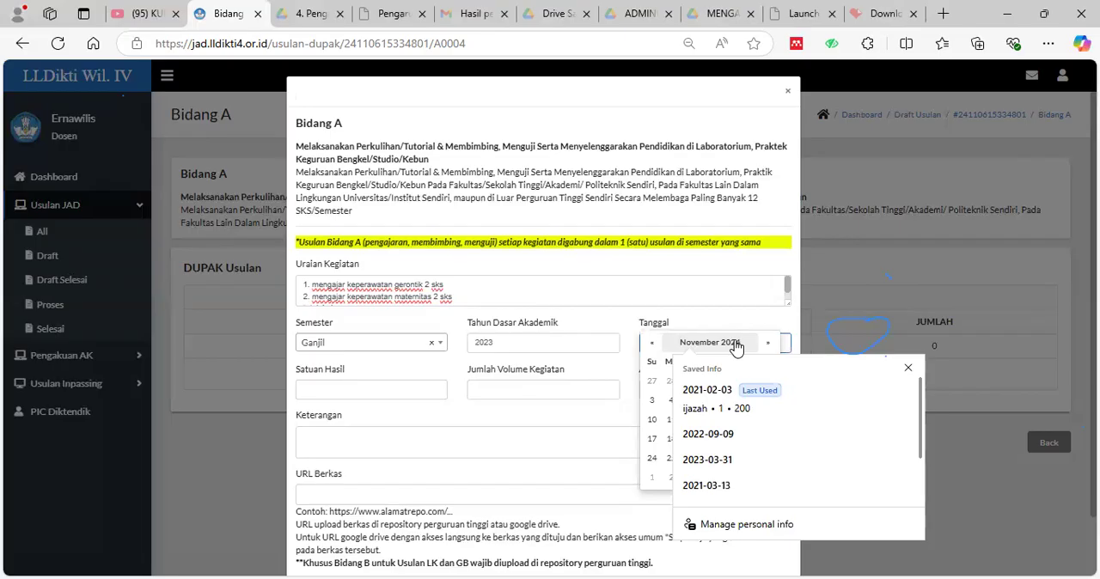
pyautogui.click(696, 321)
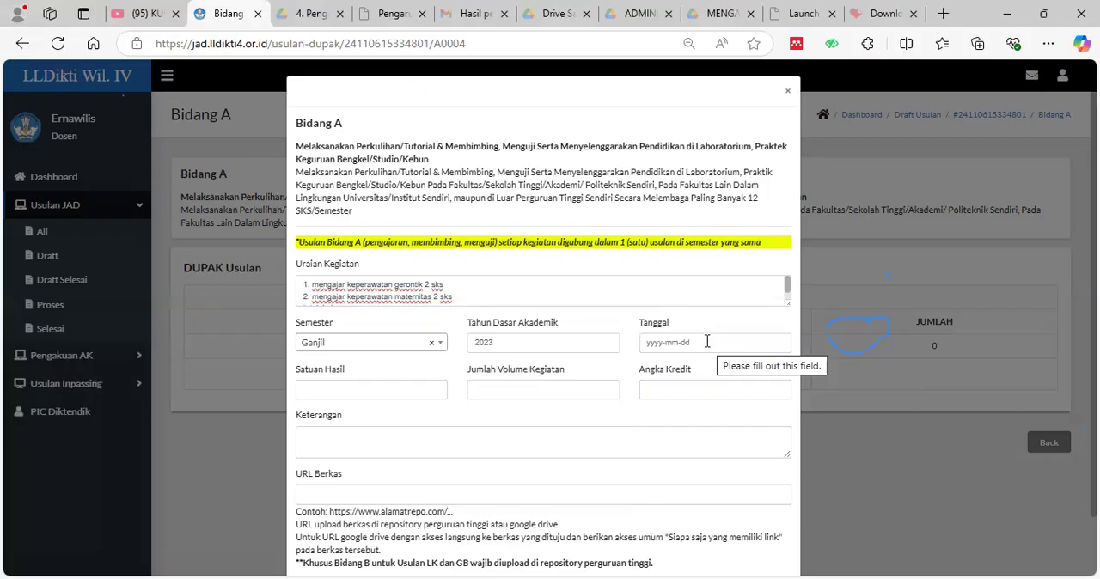
pyautogui.click(706, 342)
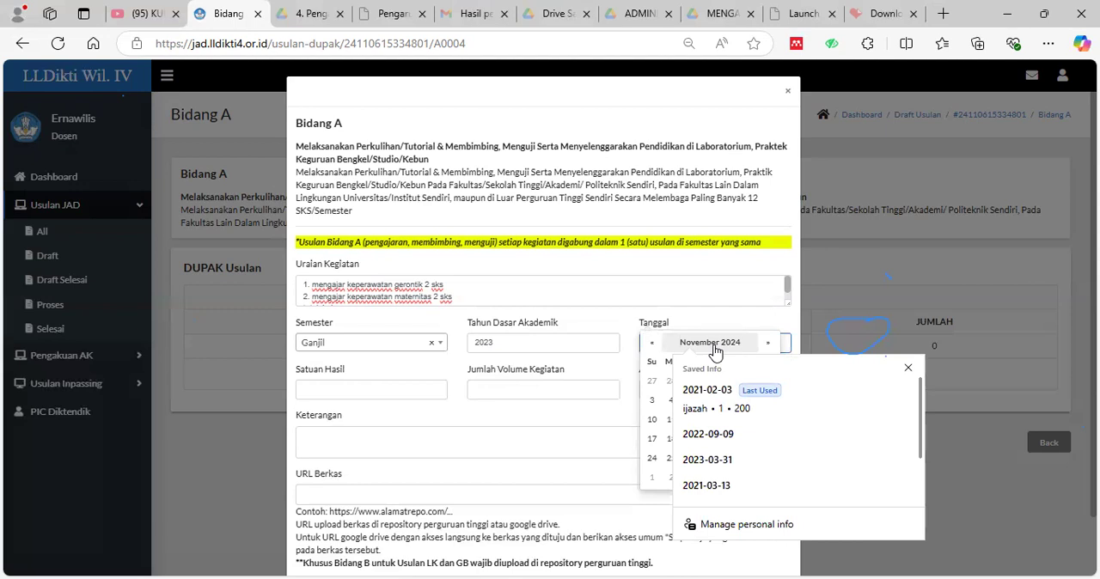
pyautogui.click(649, 344)
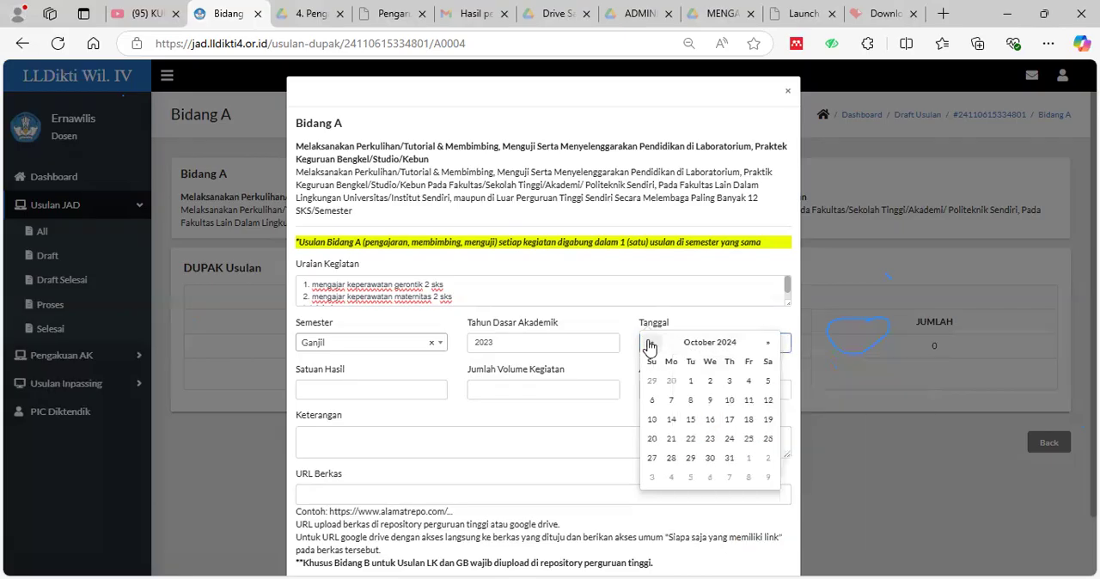
pyautogui.click(695, 345)
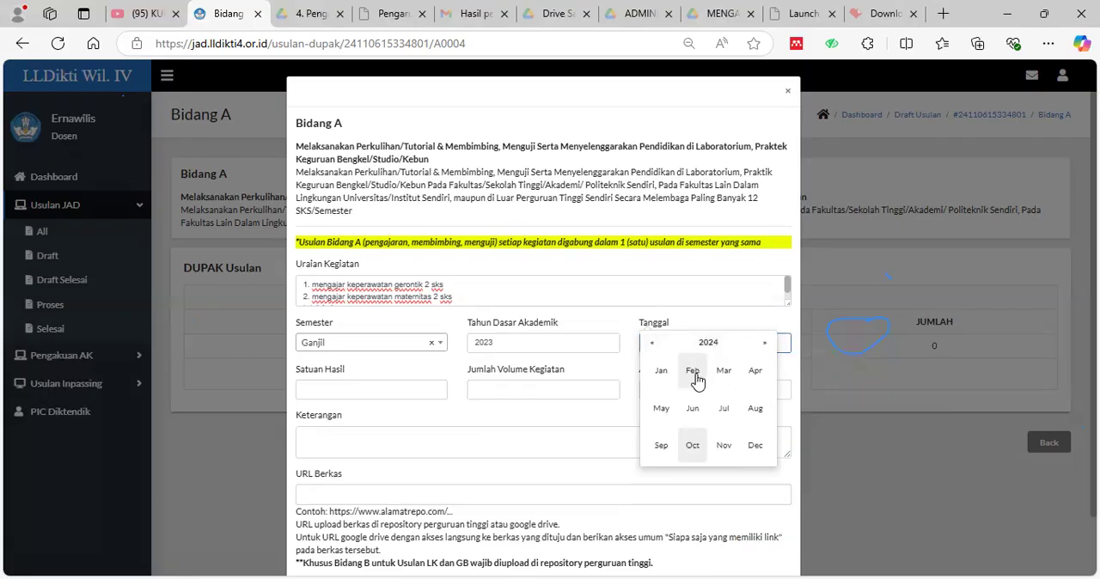
pyautogui.click(662, 376)
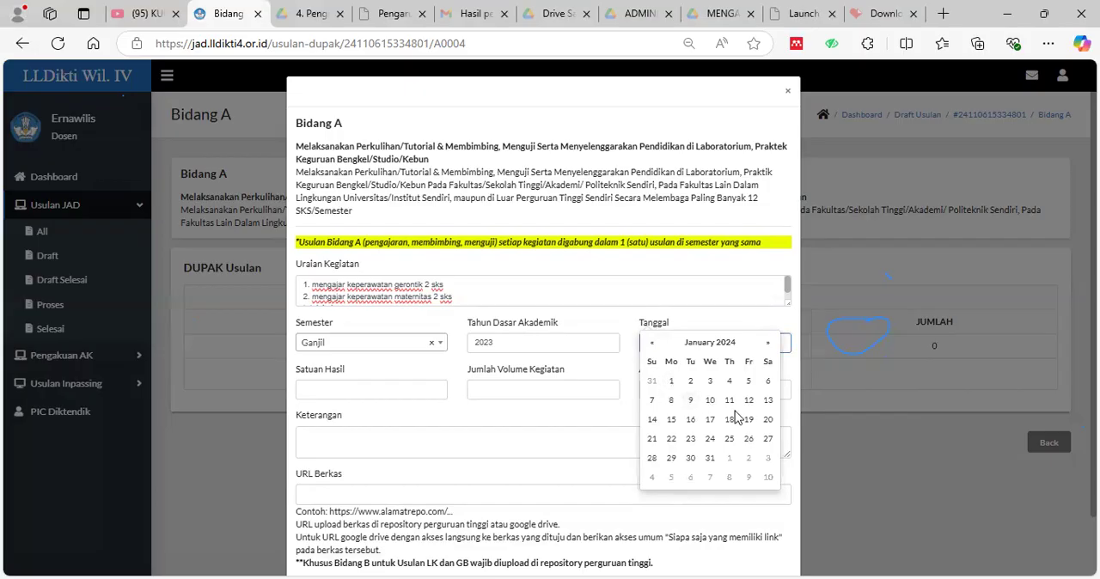
pyautogui.click(710, 399)
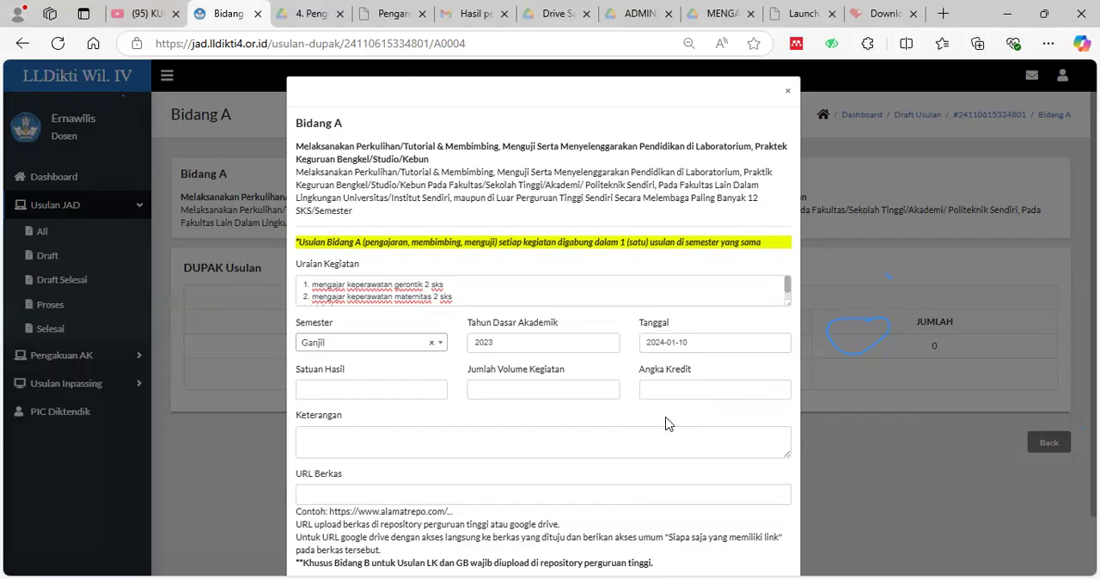
# Enter sks as Satuan Hasil, 4 as Jumlah Volume Kegiatan and 0.5 as Angka Kredit for the Ganjil teaching entry.
pyautogui.click(378, 389)
pyautogui.write('sks')
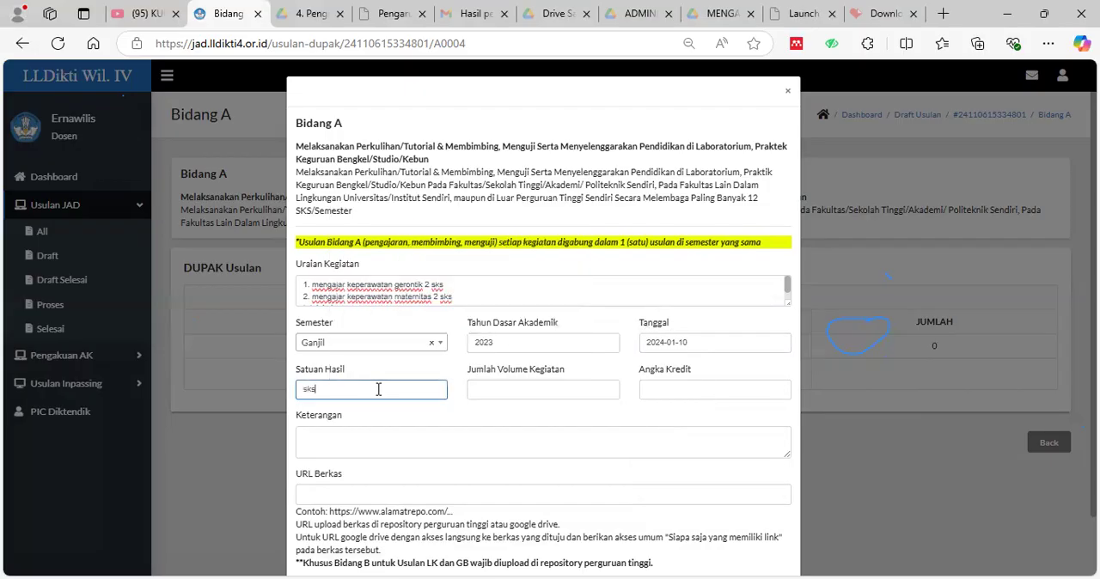
pyautogui.click(493, 390)
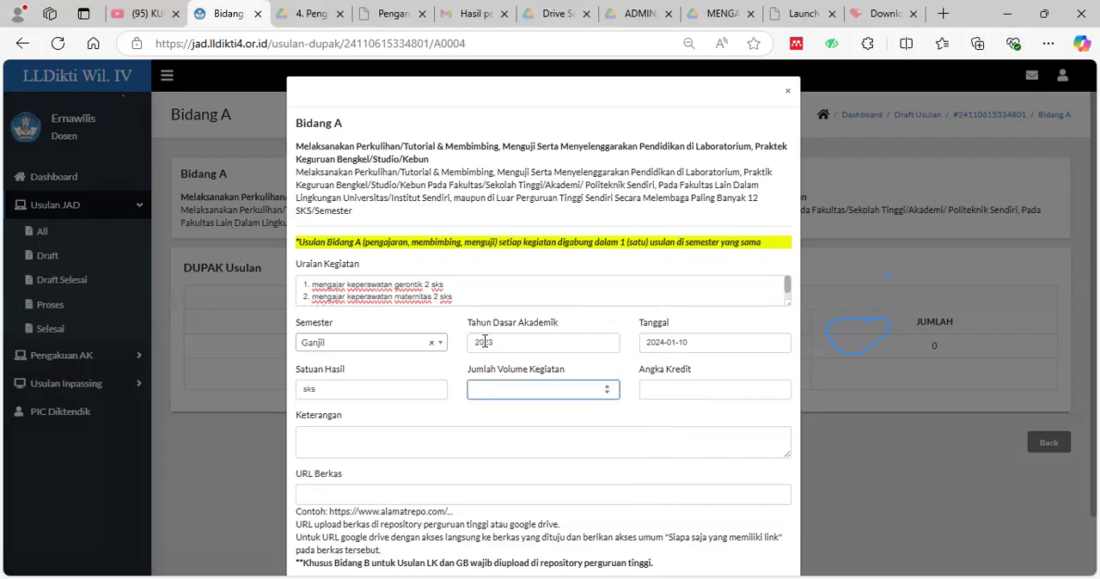
pyautogui.scroll(-3, 511, 298)
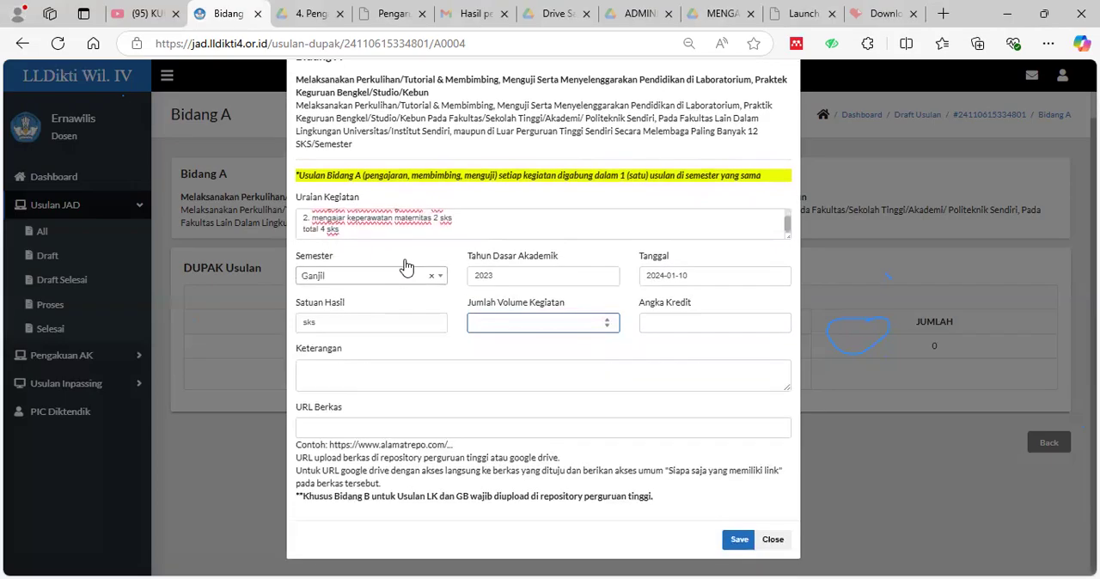
pyautogui.write('4')
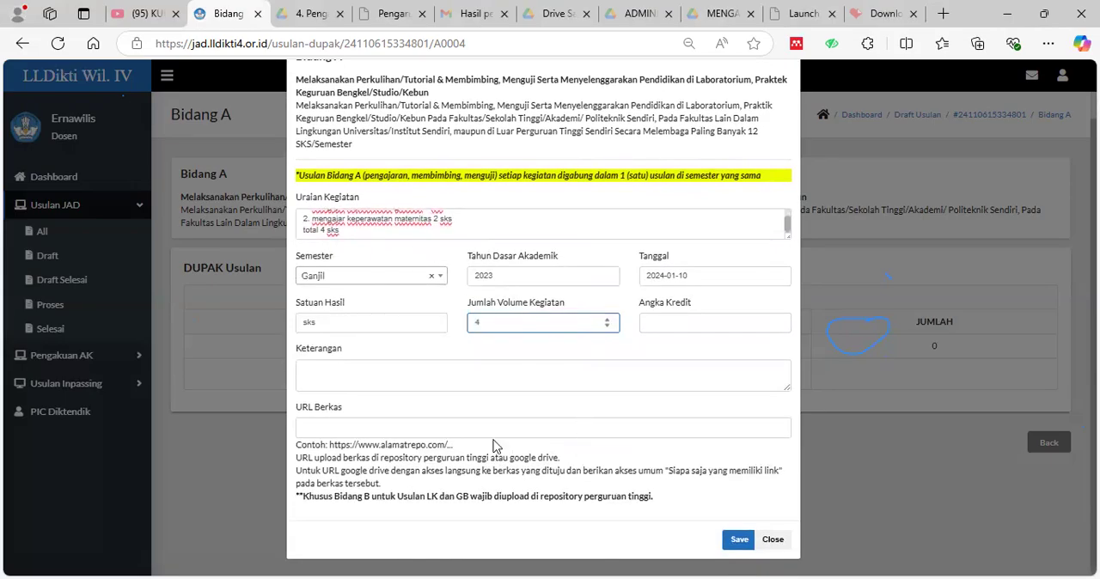
pyautogui.click(681, 327)
pyautogui.write('0')
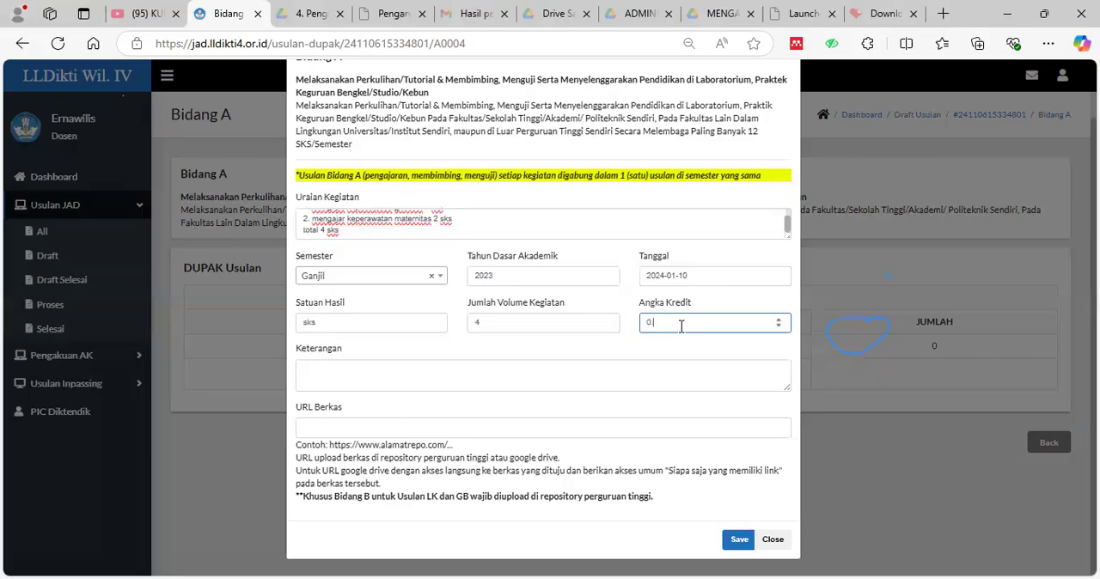
pyautogui.write('.5')
# Leave URL Berkas empty and save the Ganjil teaching entry as a new credit proposal.
pyautogui.click(575, 426)
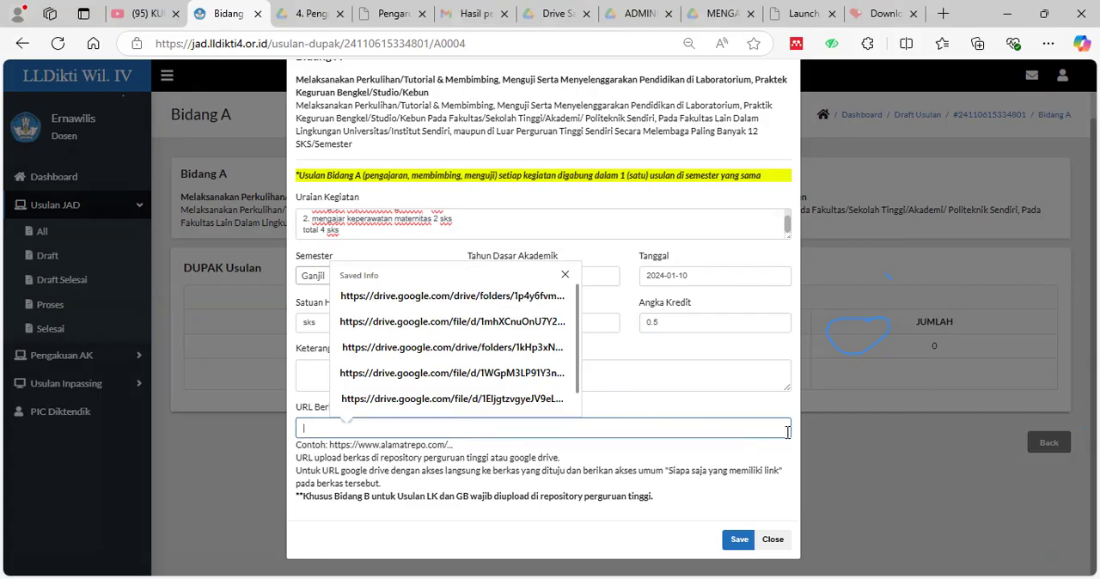
pyautogui.click(741, 551)
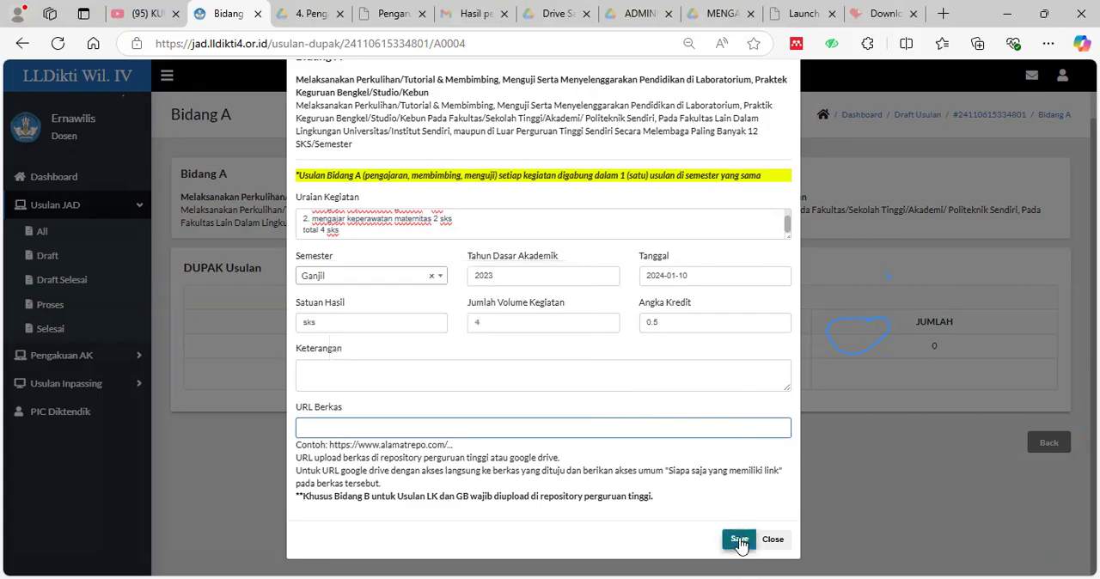
pyautogui.click(628, 131)
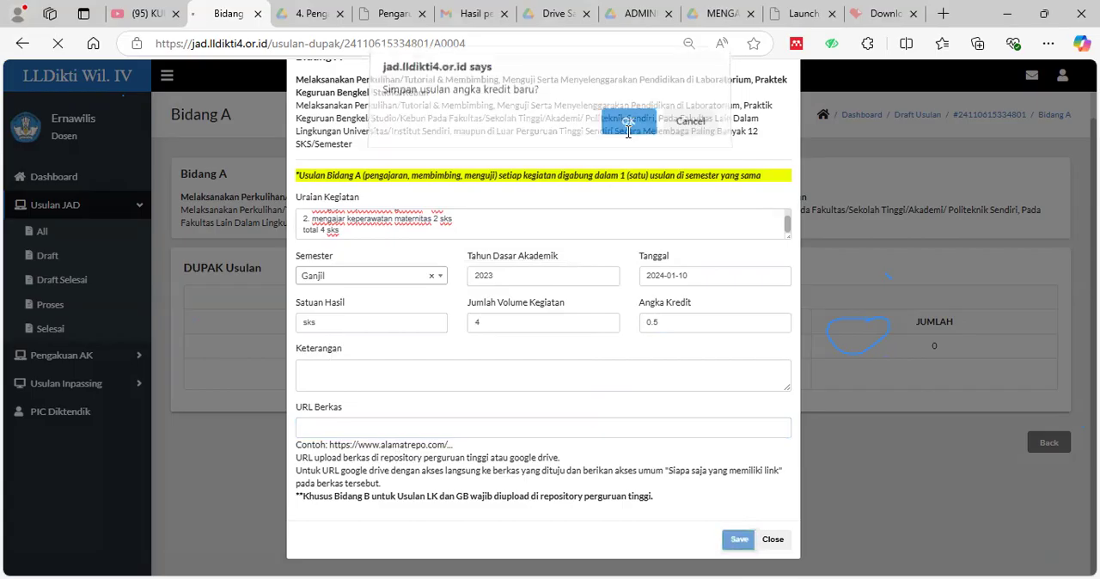
# Start another new credit entry for the same teaching activity with Semester Genap and Tahun Dasar Akademik 2023.
pyautogui.scroll(-2, 875, 400)
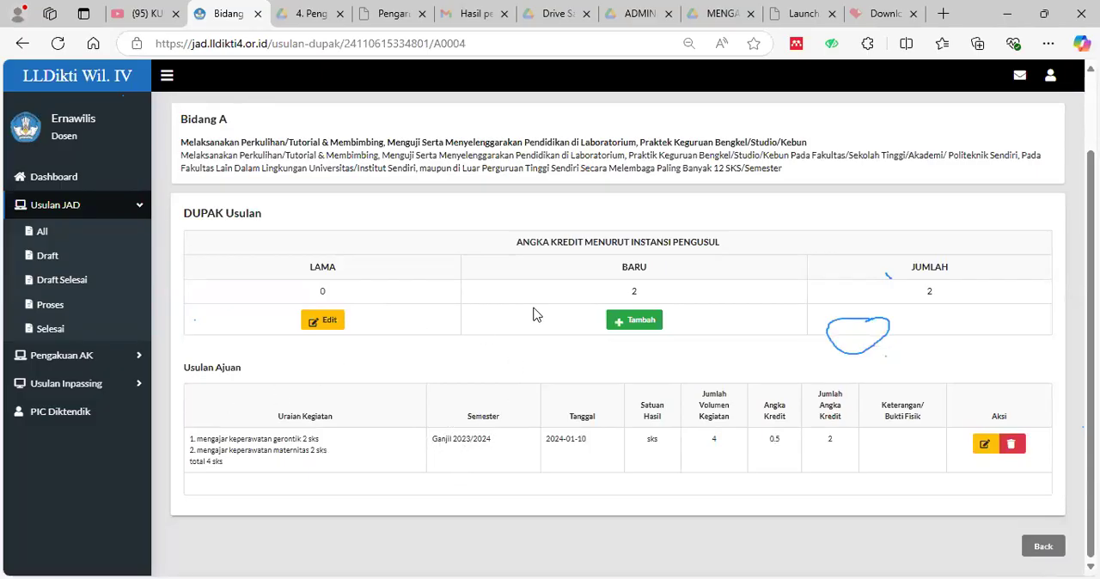
pyautogui.click(651, 324)
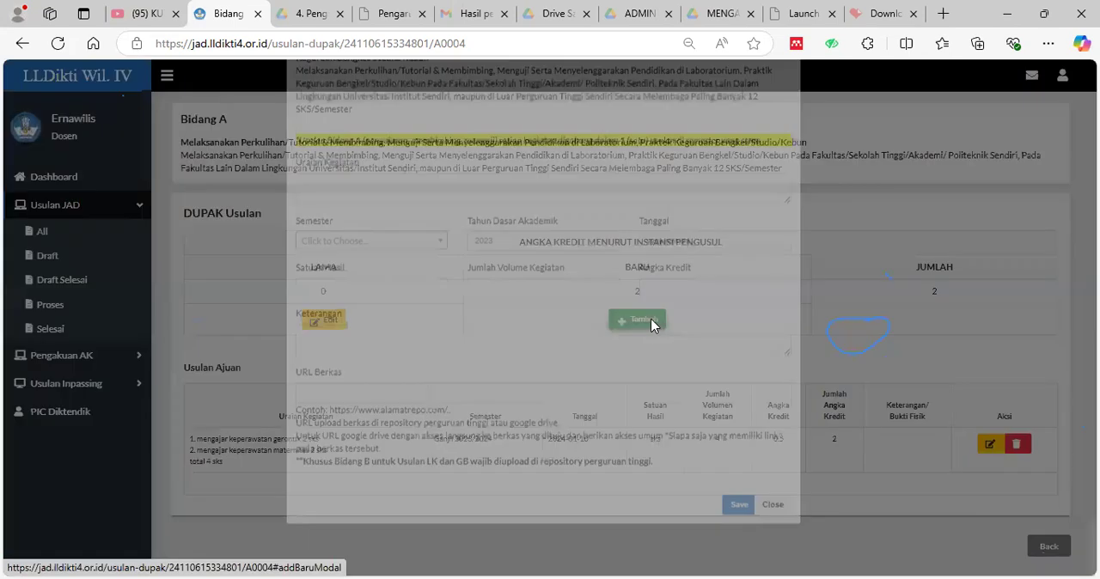
pyautogui.click(383, 288)
pyautogui.scroll(-1, 386, 299)
pyautogui.click(393, 283)
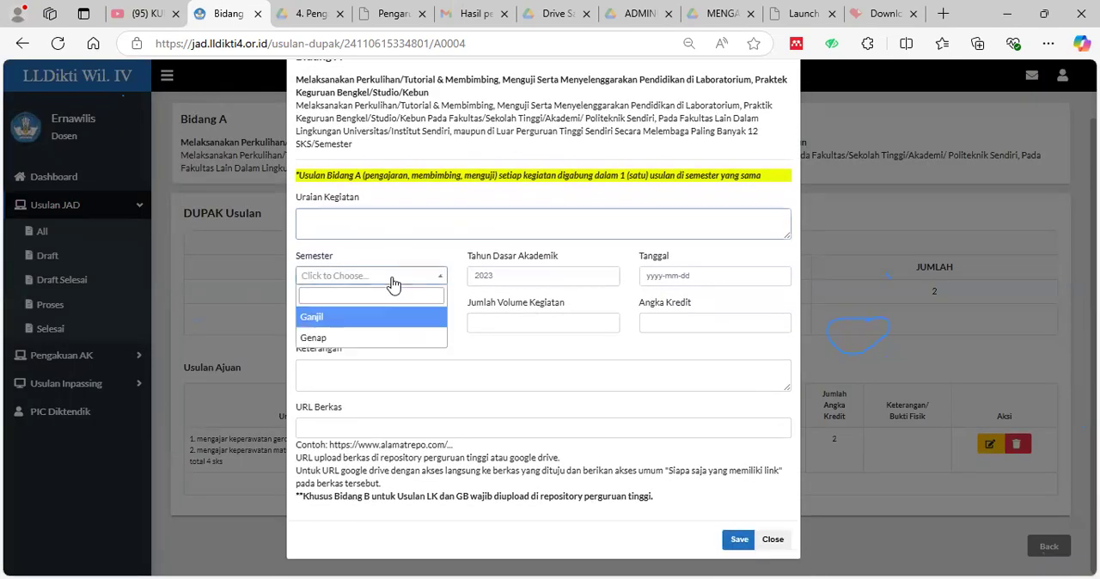
pyautogui.click(391, 337)
pyautogui.click(533, 279)
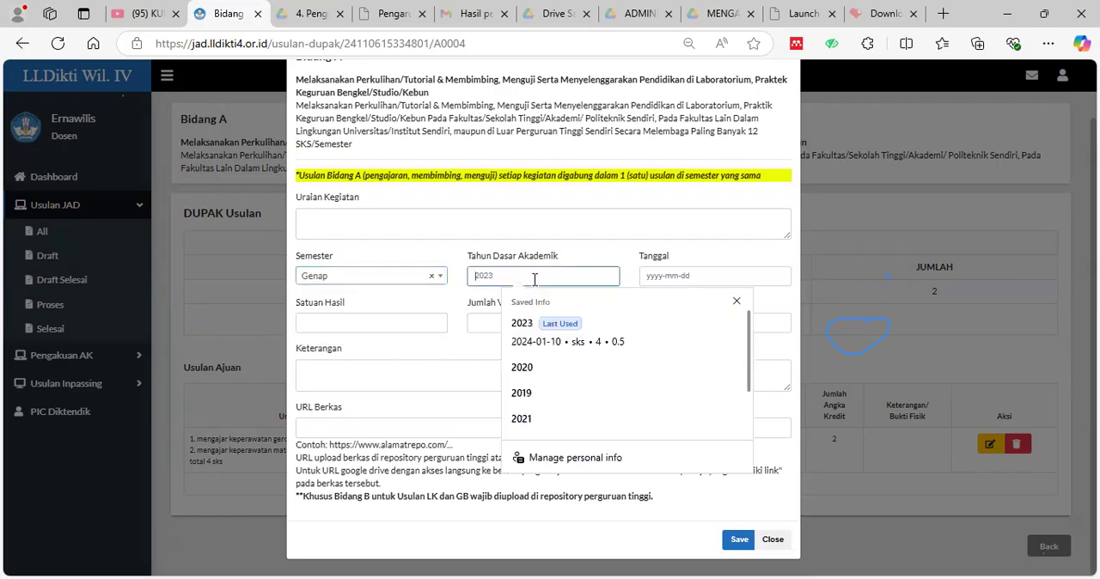
pyautogui.write('2023')
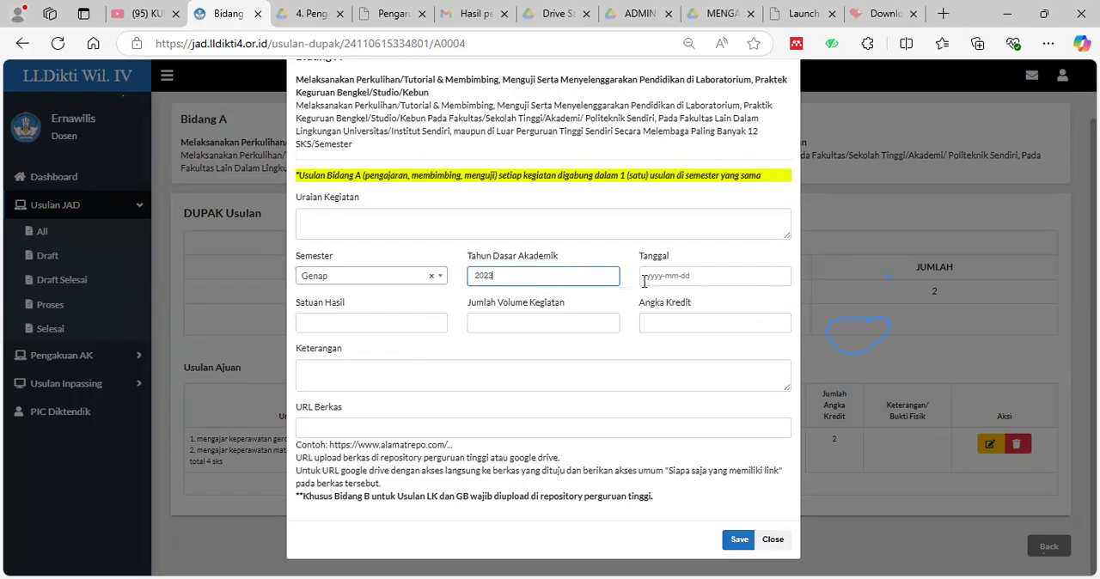
# Set the Genap teaching entry's Tanggal to 2024-08-14.
pyautogui.click(754, 279)
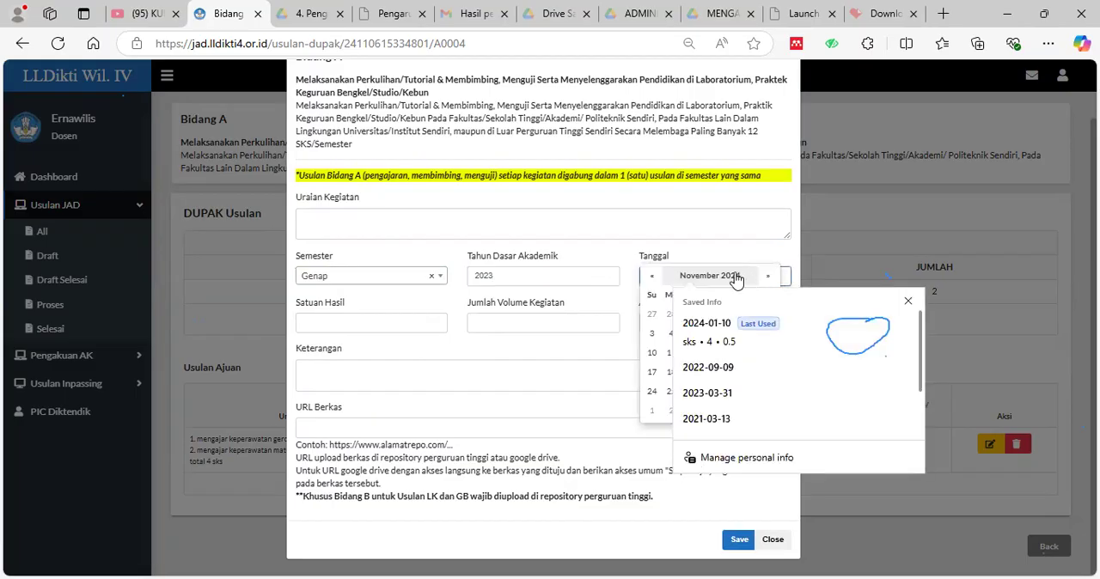
pyautogui.click(651, 283)
pyautogui.click(653, 285)
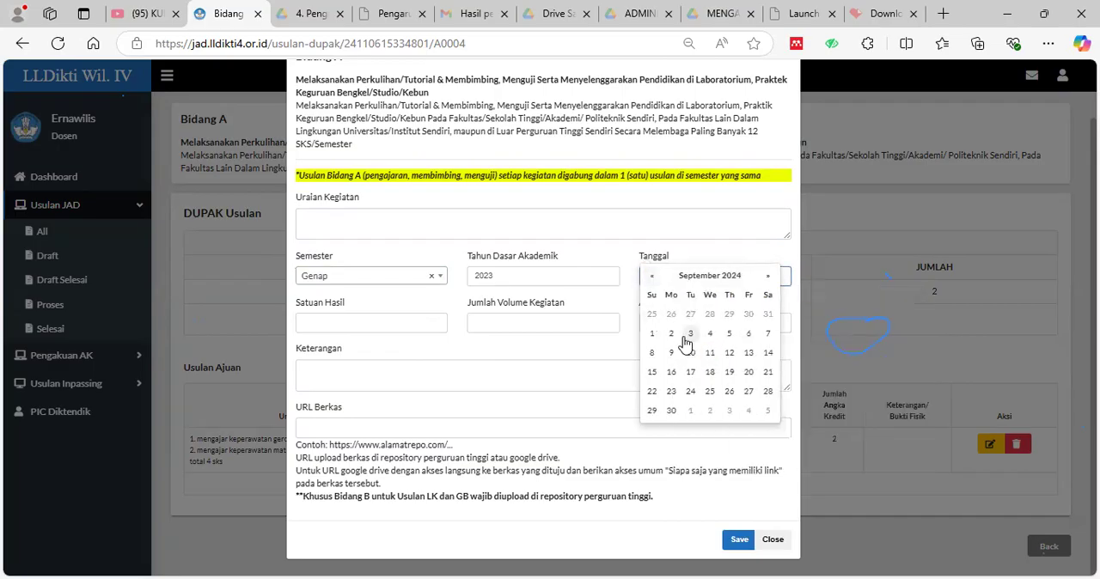
pyautogui.click(652, 284)
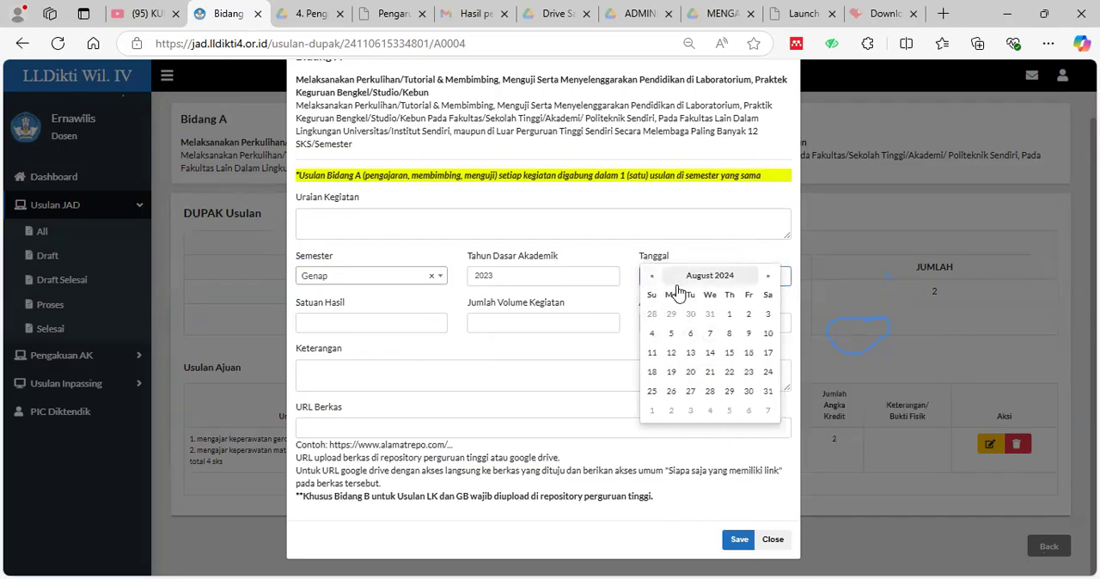
pyautogui.click(711, 353)
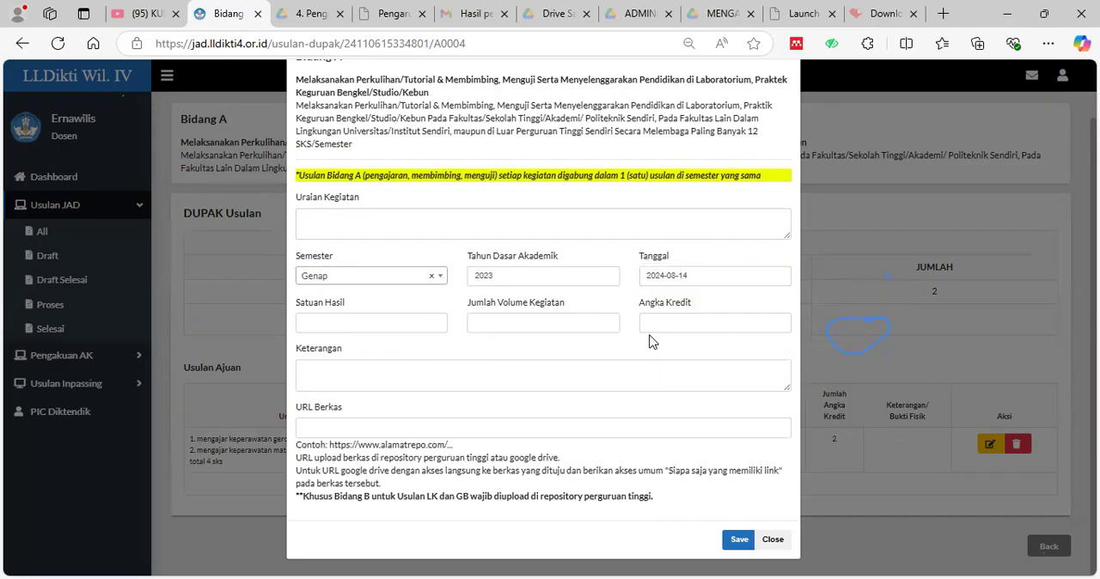
# Enter sks as Satuan Hasil, 10 as Jumlah Volume Kegiatan and 0.5 as Angka Kredit, and try to save the Genap entry.
pyautogui.click(365, 317)
pyautogui.write('sks')
pyautogui.click(518, 322)
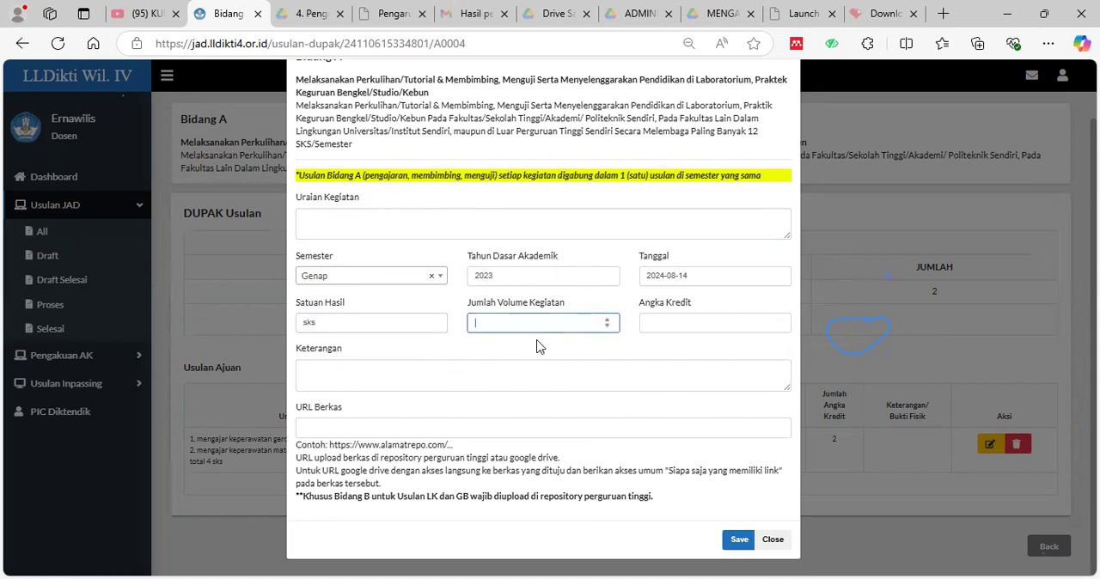
pyautogui.write('10')
pyautogui.click(692, 325)
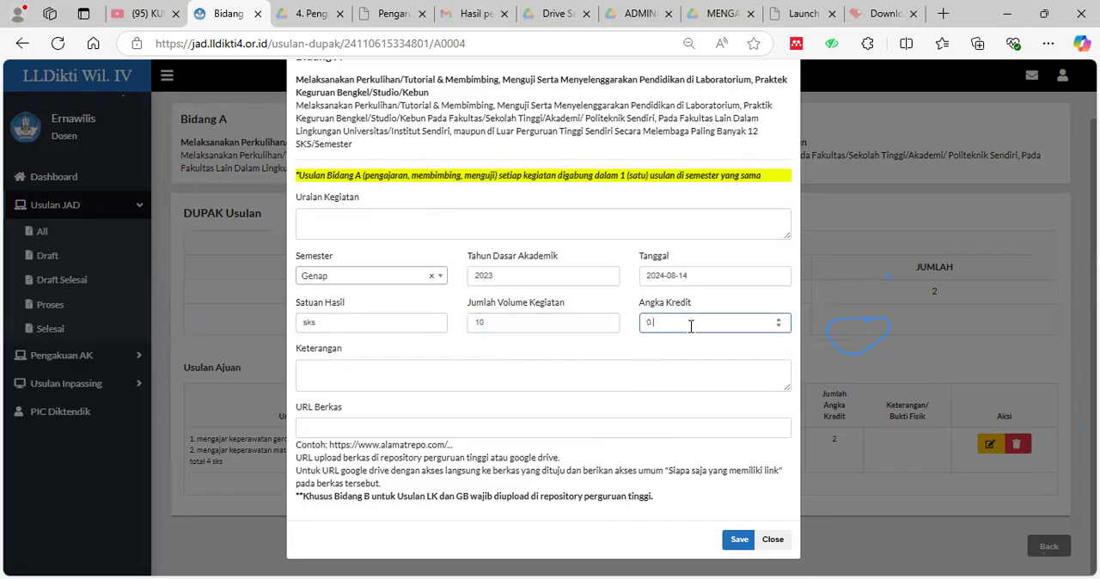
pyautogui.write('0.5')
pyautogui.click(738, 543)
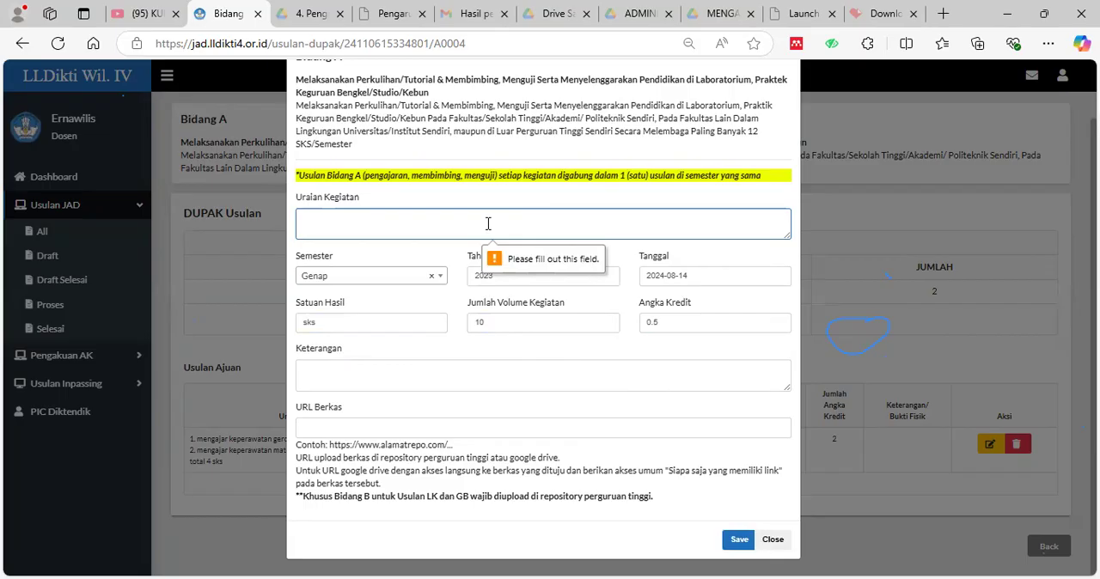
# Fill Uraian Kegiatan with "1. mengajar pancasila 2 sks kelas a" and, on a second line, "2. mengajar pancasila 2 sks kelas b".
pyautogui.write('men')
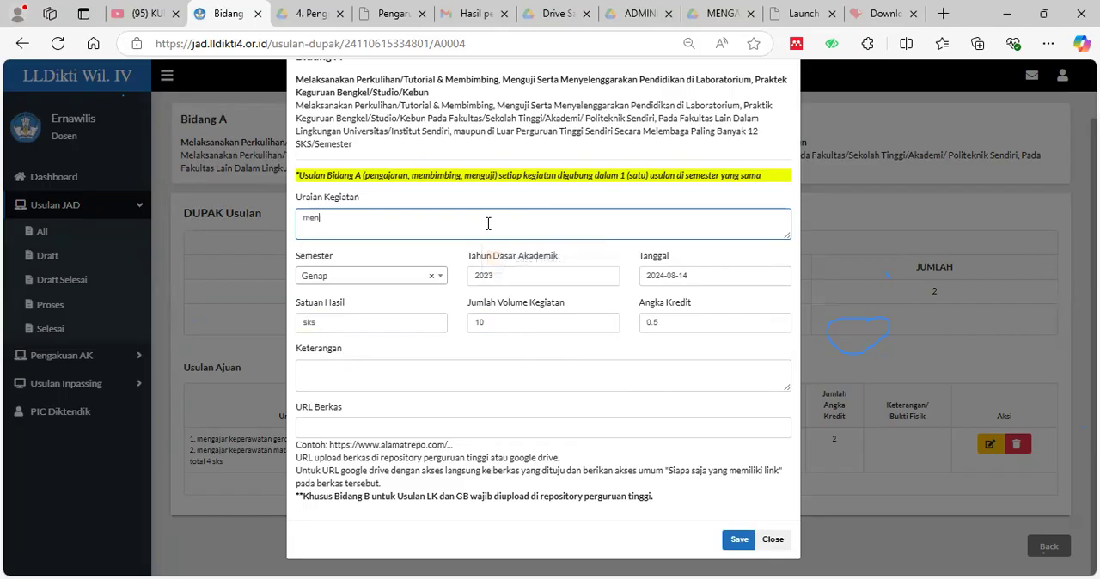
pyautogui.write('gajar')
pyautogui.press('BackSpace')
pyautogui.press('BackSpace')
pyautogui.press('BackSpace')
pyautogui.press('BackSpace')
pyautogui.press('BackSpace')
pyautogui.press('BackSpace')
pyautogui.press('BackSpace')
pyautogui.press('BackSpace')
pyautogui.press('BackSpace')
pyautogui.write('1. mengajar pand')
pyautogui.write('asila 2 sks kelas b')
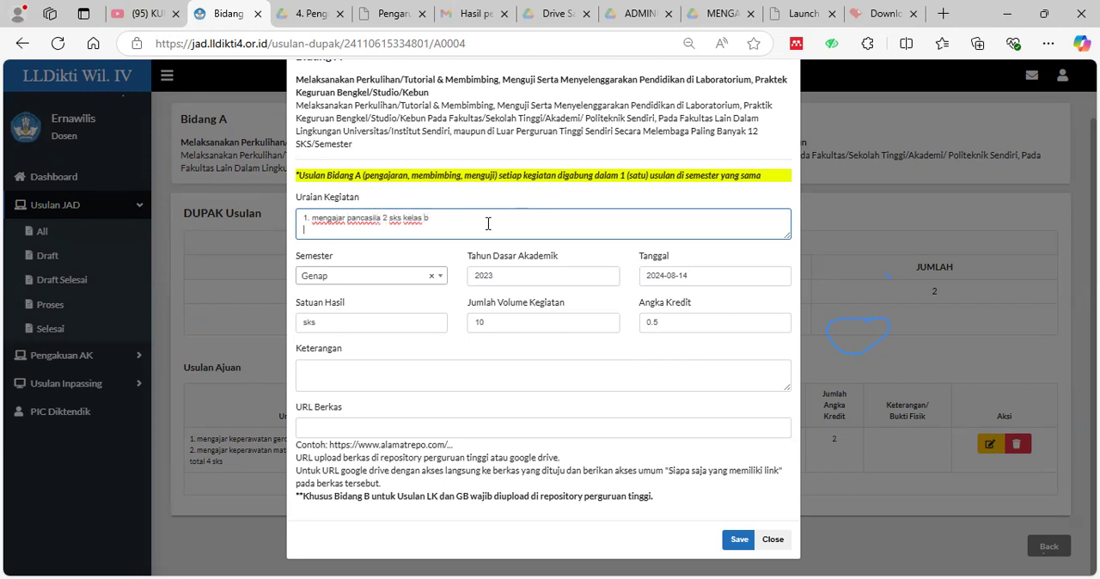
pyautogui.write('gajar pancasila ')
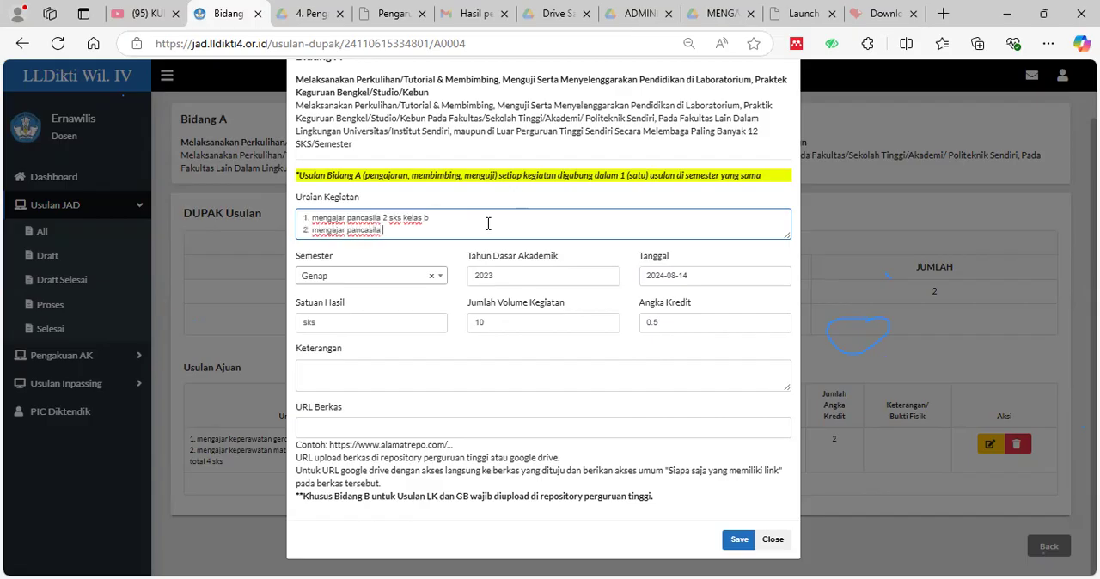
pyautogui.write('2 sks kelas b')
pyautogui.click(487, 213)
pyautogui.write('a')
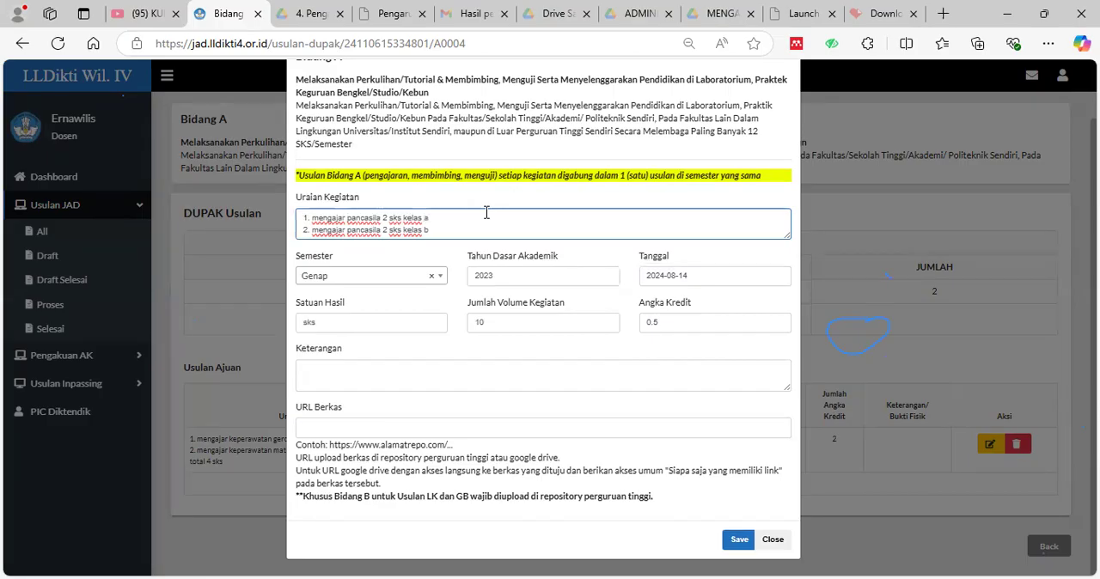
# Add a closing line "total 10" below the two pancasila classes and save the Genap teaching entry.
pyautogui.click(495, 231)
pyautogui.press('Return')
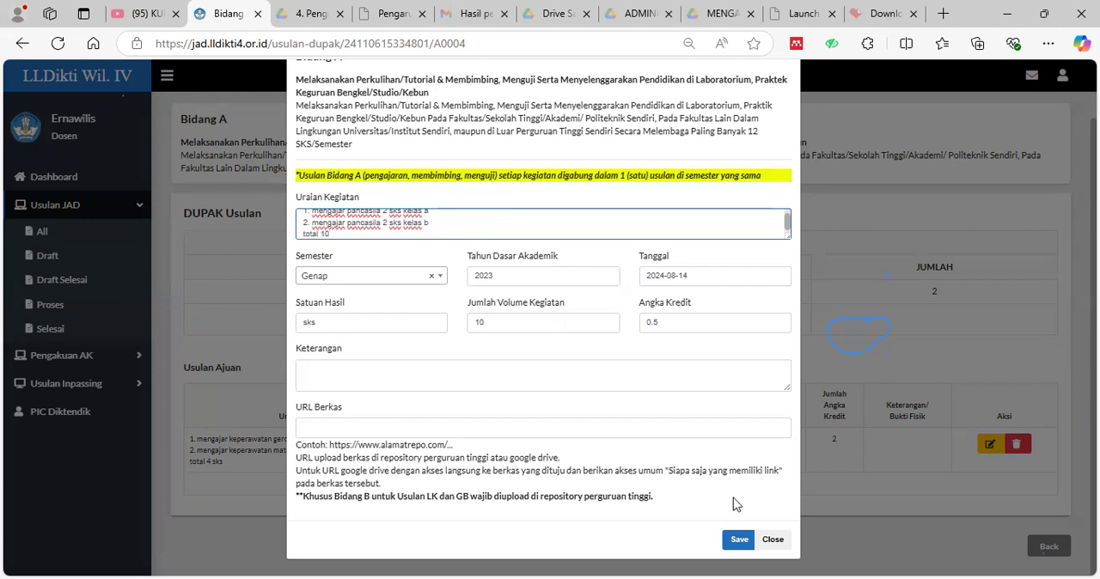
pyautogui.click(738, 540)
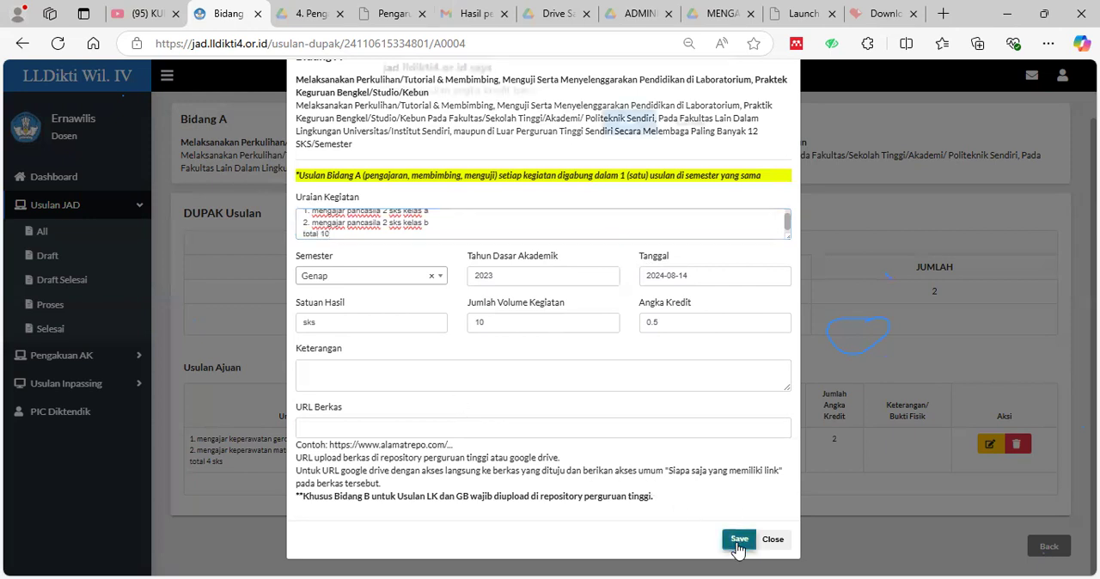
pyautogui.click(634, 132)
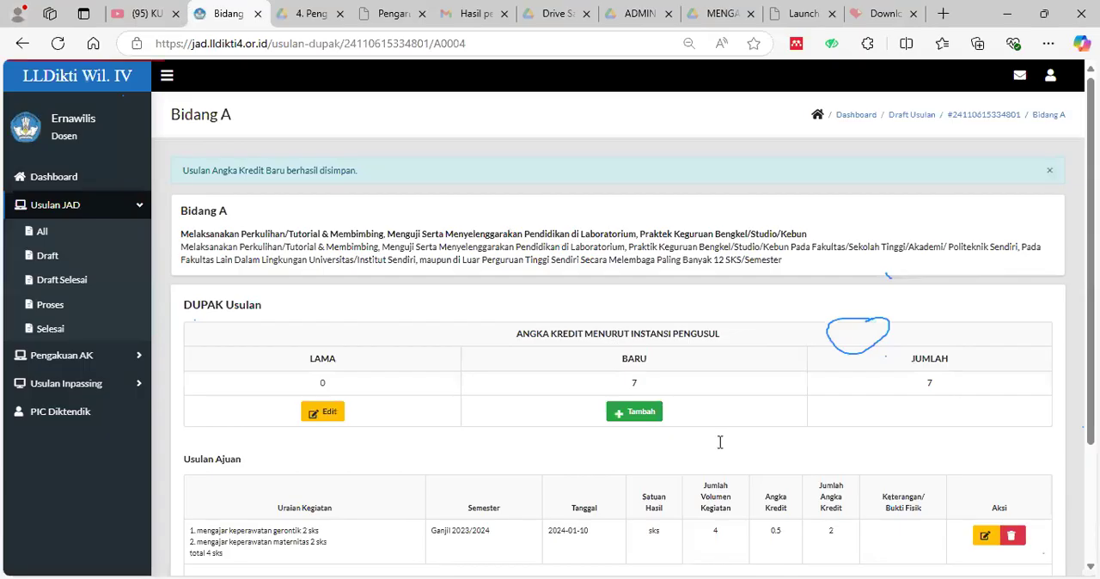
pyautogui.scroll(-2, 343, 469)
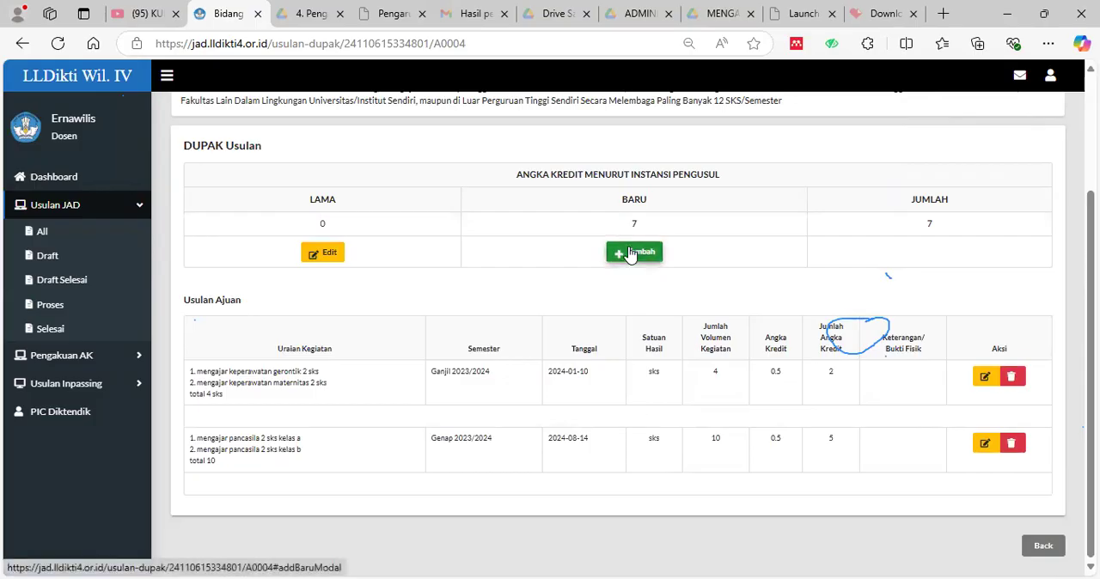
# Start a new credit entry for Magister (S2) under Pendidikan Formal in Bidang A with "pendidikan magister" as Uraian Kegiatan.
pyautogui.click(1044, 547)
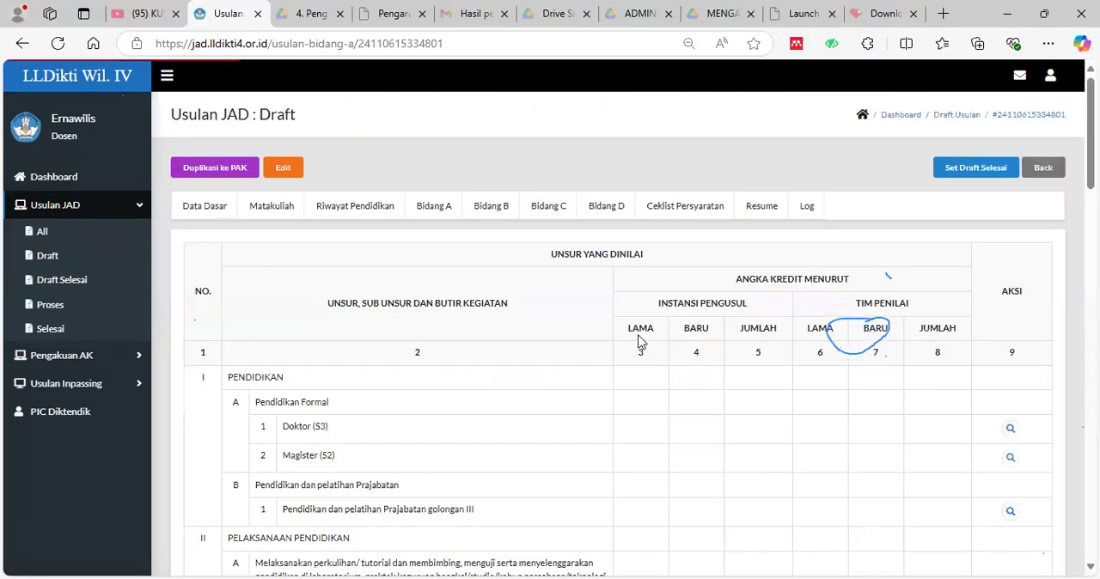
pyautogui.scroll(-3, 691, 396)
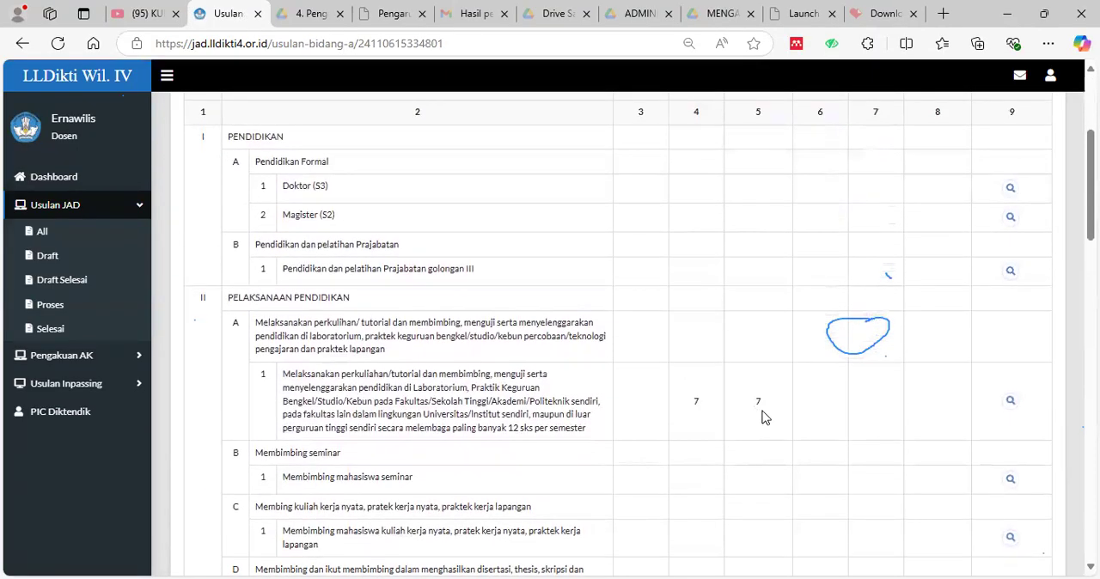
pyautogui.click(1011, 218)
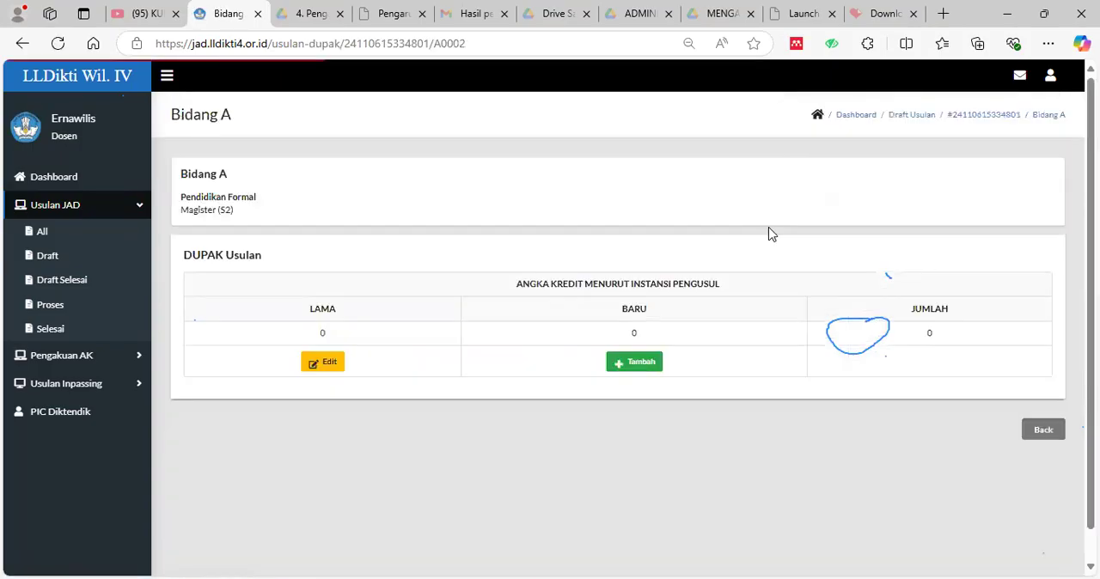
pyautogui.click(647, 372)
pyautogui.click(434, 242)
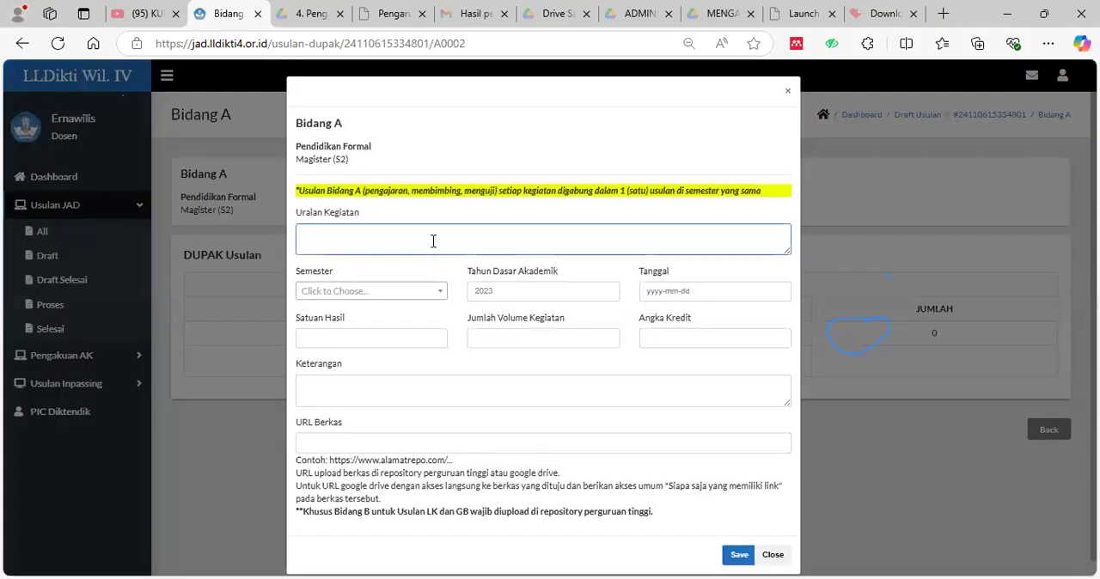
pyautogui.write('pendidikan mas')
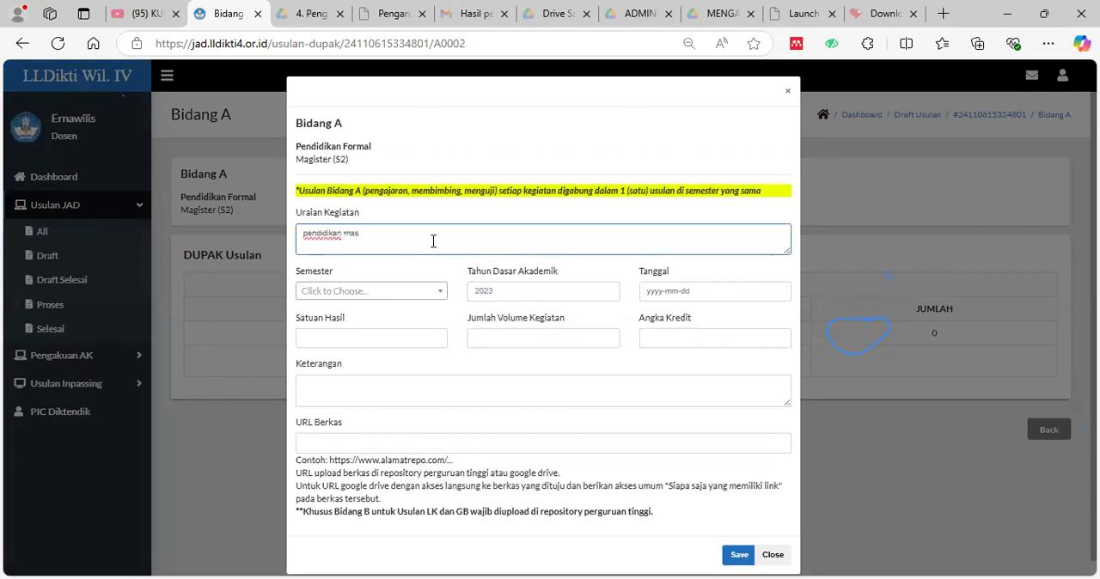
pyautogui.write('ister')
# Set the Magister entry's Semester to Genap and its Tahun Dasar Akademik to 2021.
pyautogui.click(419, 293)
pyautogui.click(347, 354)
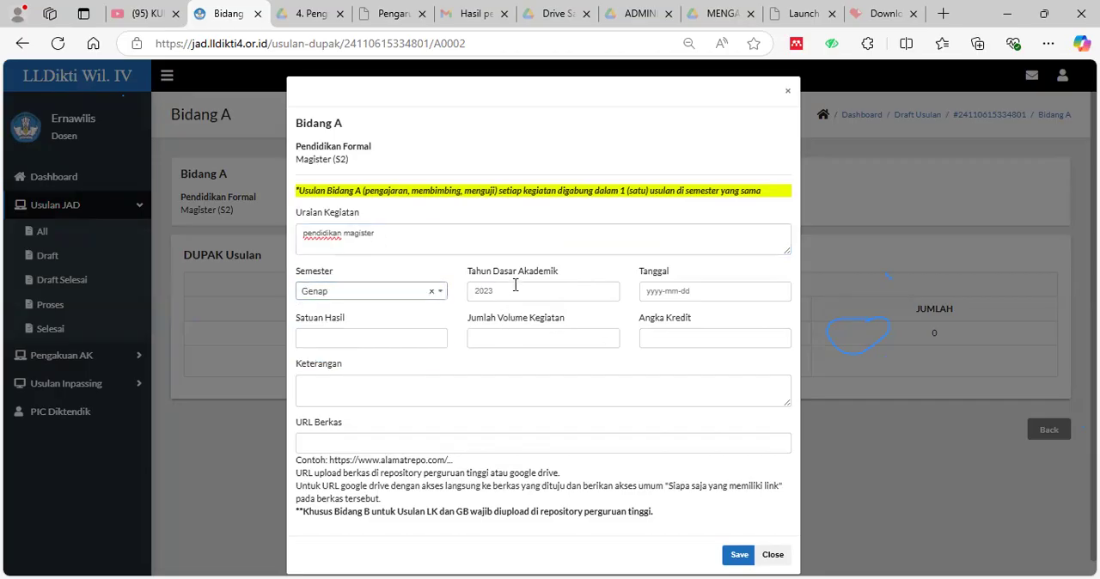
pyautogui.click(515, 287)
pyautogui.write('20')
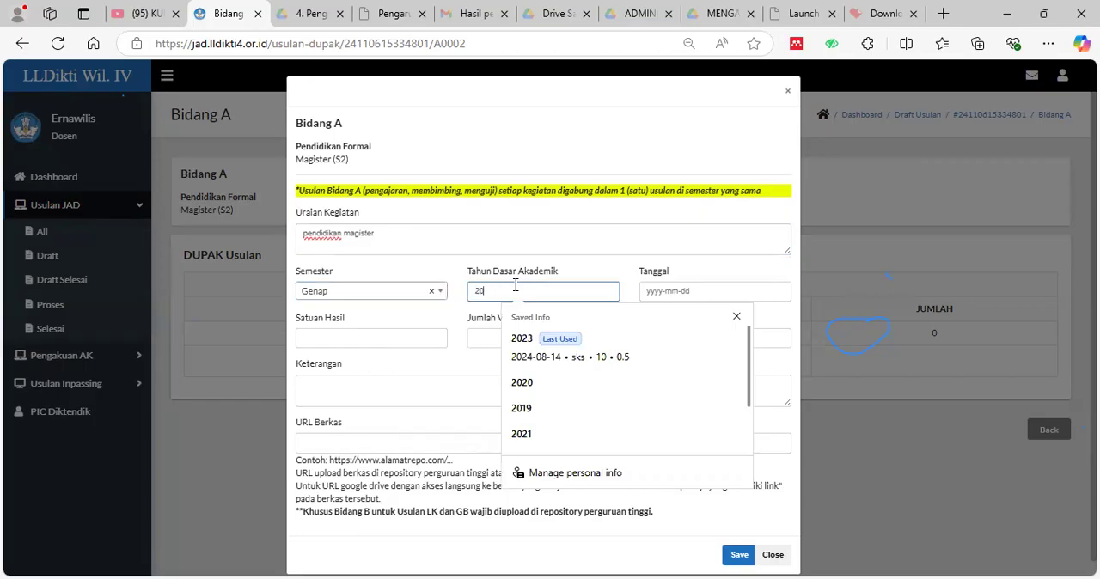
pyautogui.write('1')
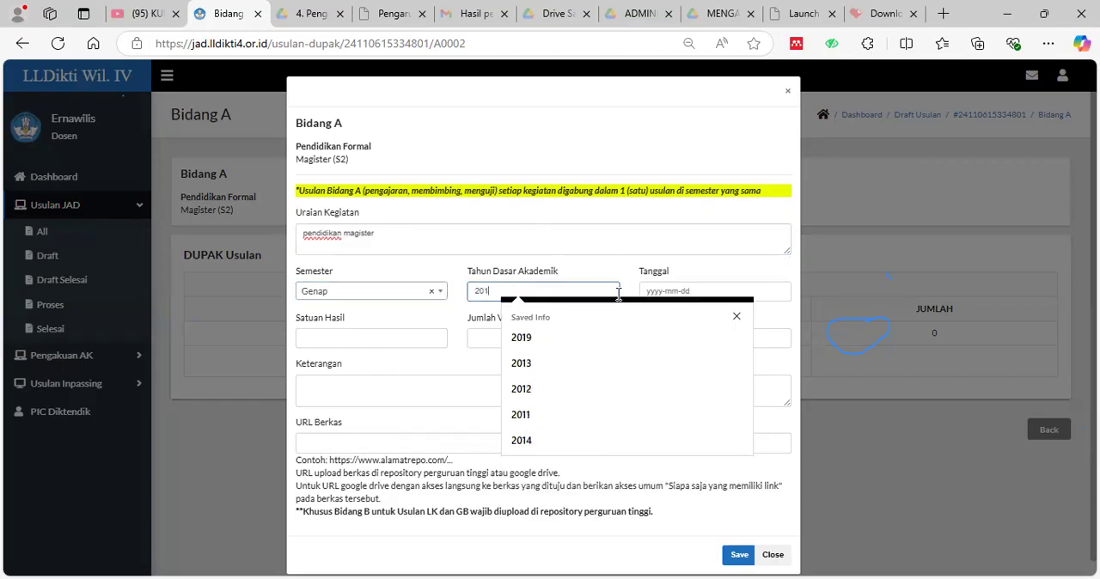
pyautogui.press('BackSpace')
pyautogui.write('21')
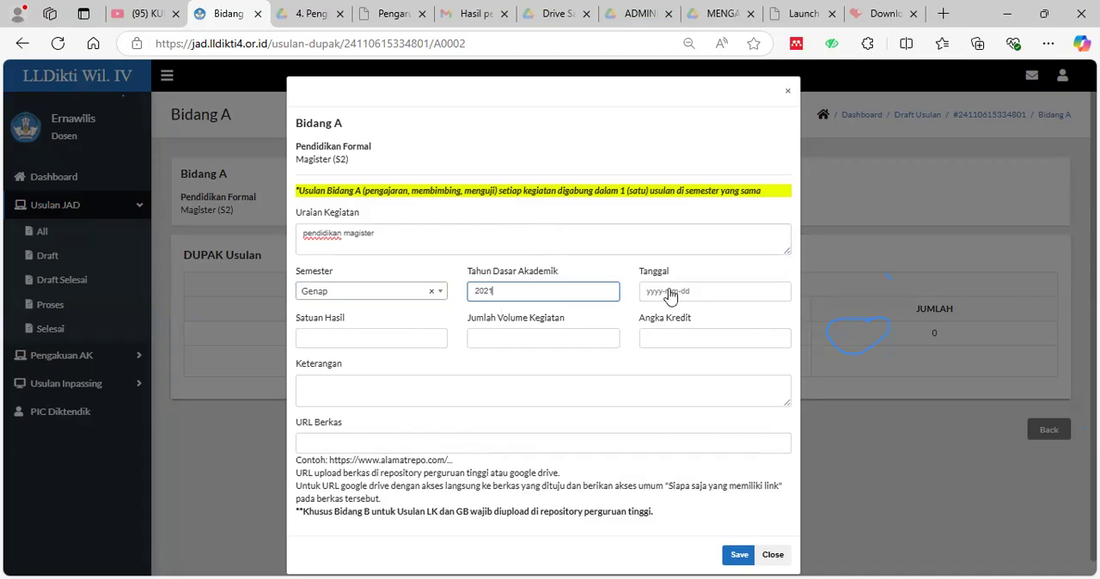
# Set the Magister entry's Tanggal to 2022-02-15.
pyautogui.click(668, 294)
pyautogui.click(698, 291)
pyautogui.click(656, 293)
pyautogui.click(656, 293)
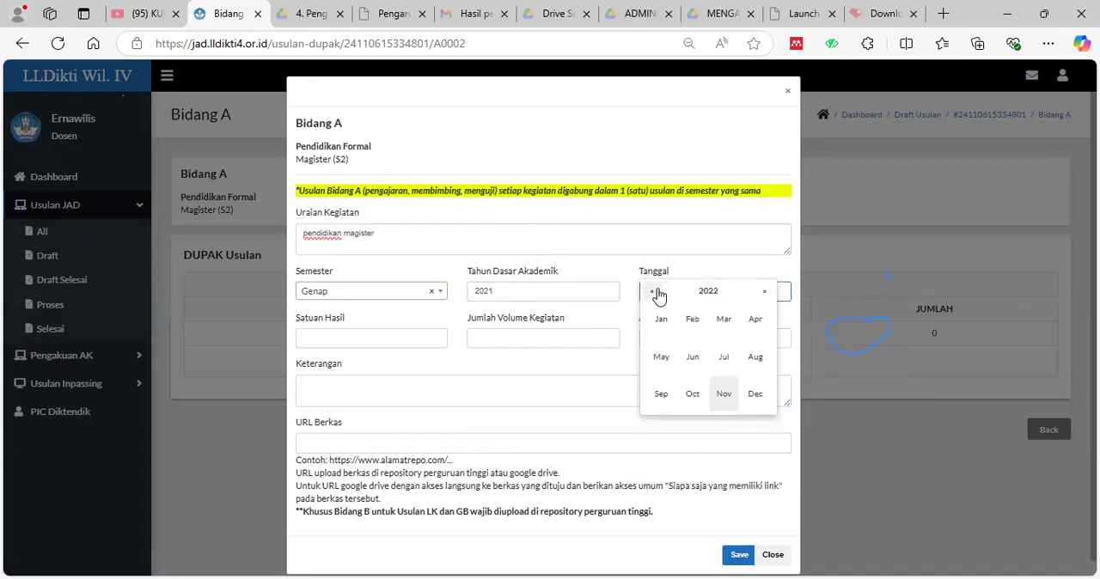
pyautogui.click(692, 320)
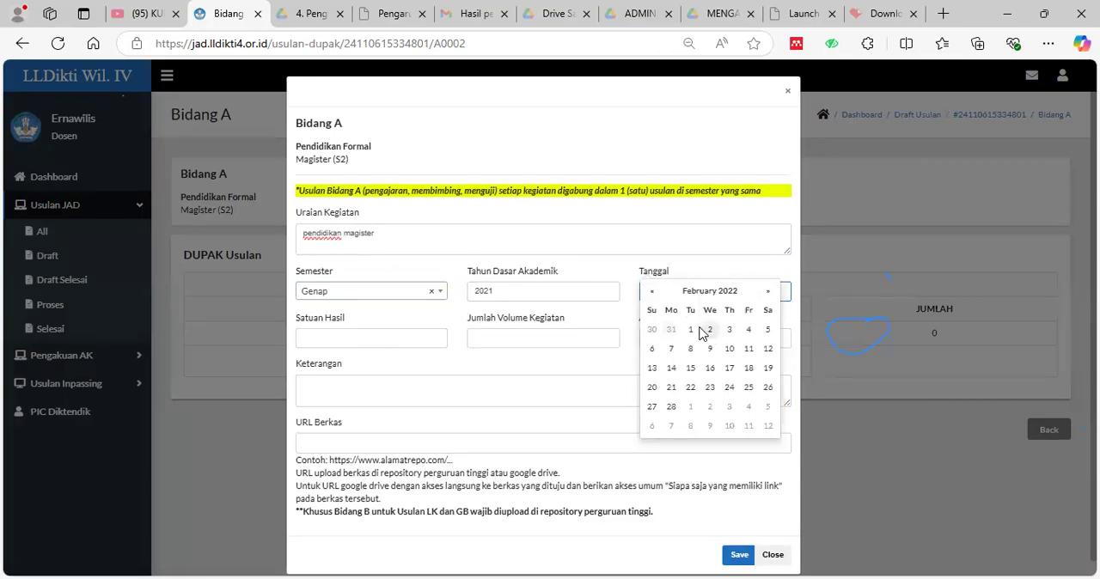
pyautogui.click(692, 368)
# Enter ijazah as Satuan Hasil, 1 as Jumlah Volume Kegiatan and 150 as Angka Kredit, and save the Magister entry.
pyautogui.click(410, 339)
pyautogui.write('ijazah')
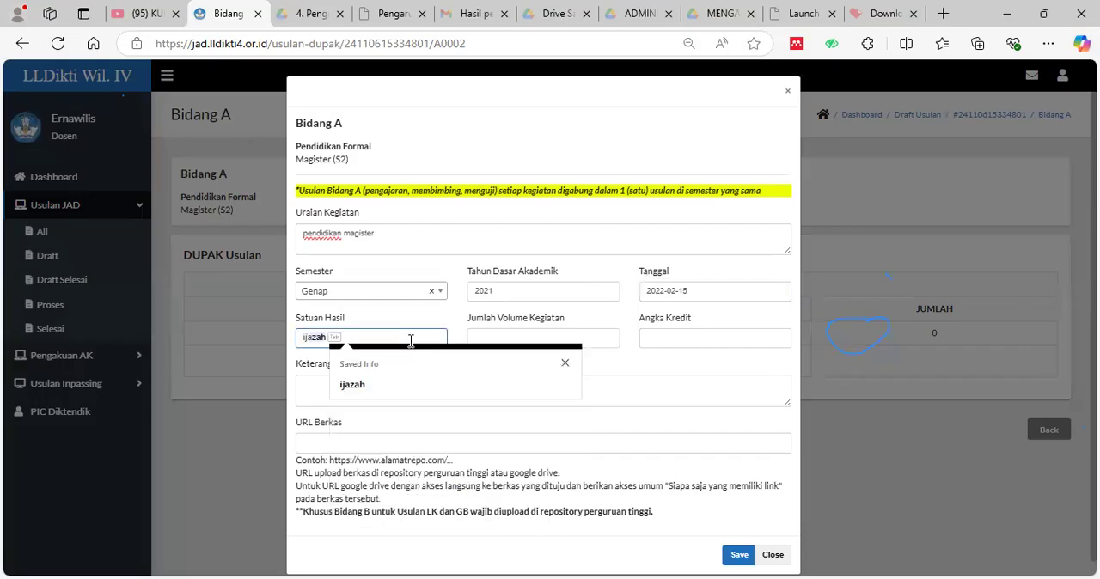
pyautogui.press('Tab')
pyautogui.click(489, 340)
pyautogui.write('1')
pyautogui.click(701, 339)
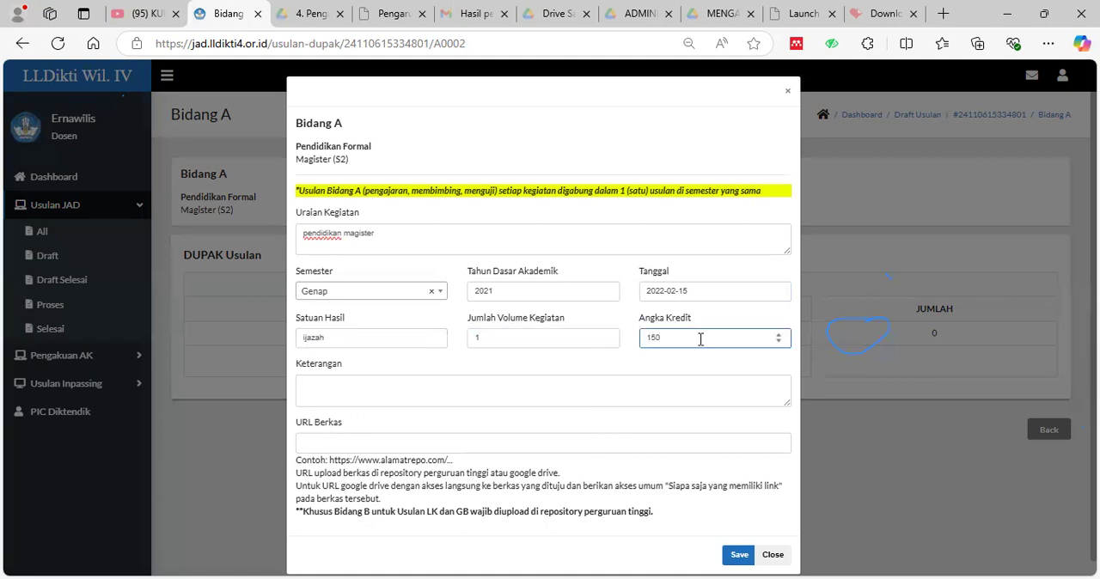
pyautogui.scroll(-1, 658, 408)
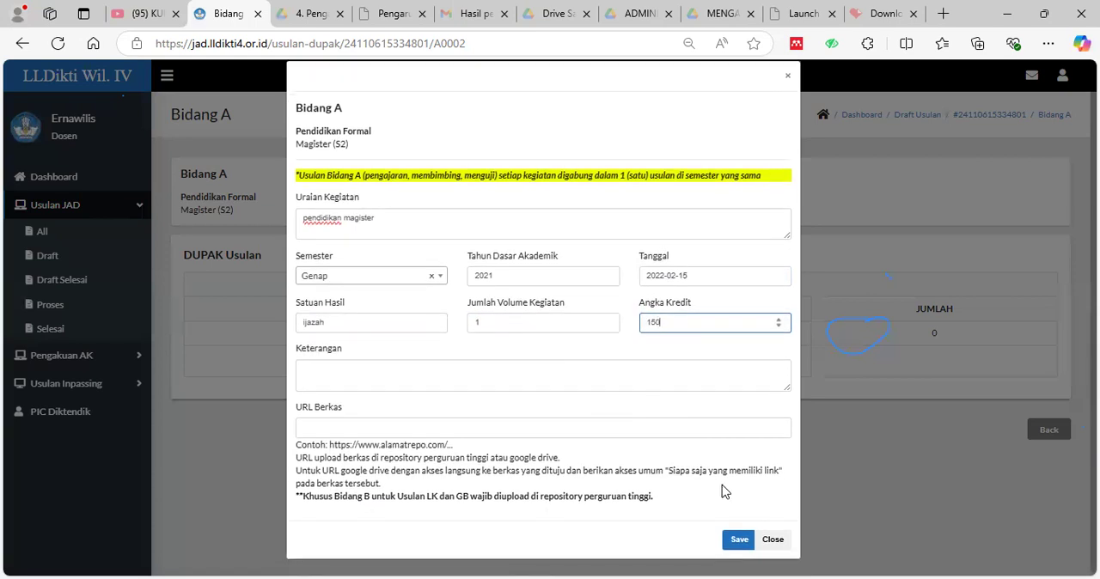
pyautogui.click(739, 542)
pyautogui.click(634, 132)
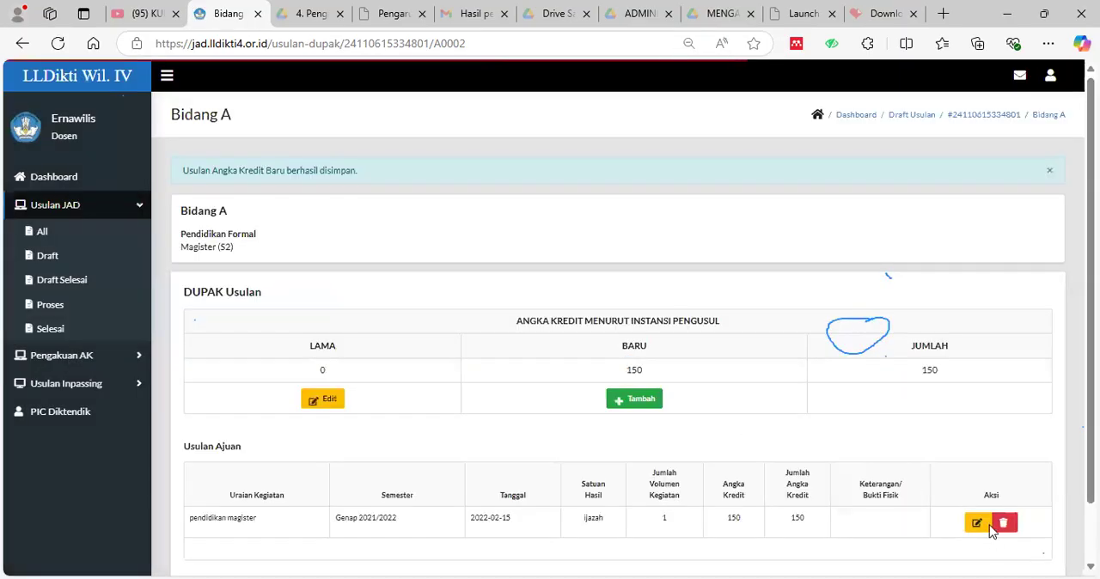
# Return to the draft's Bidang A overview and review the credits recorded for formal education and teaching.
pyautogui.scroll(-2, 993, 531)
pyautogui.click(1037, 549)
pyautogui.scroll(-2, 575, 317)
pyautogui.scroll(-3, 576, 332)
pyautogui.scroll(1, 769, 302)
pyautogui.scroll(-2, 761, 415)
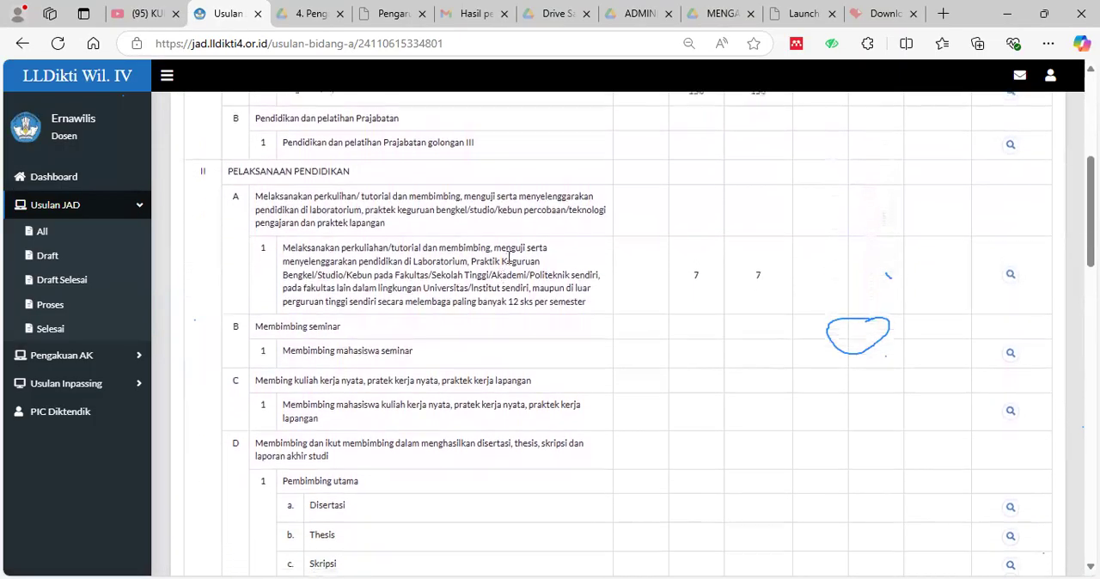
pyautogui.scroll(-1, 1006, 272)
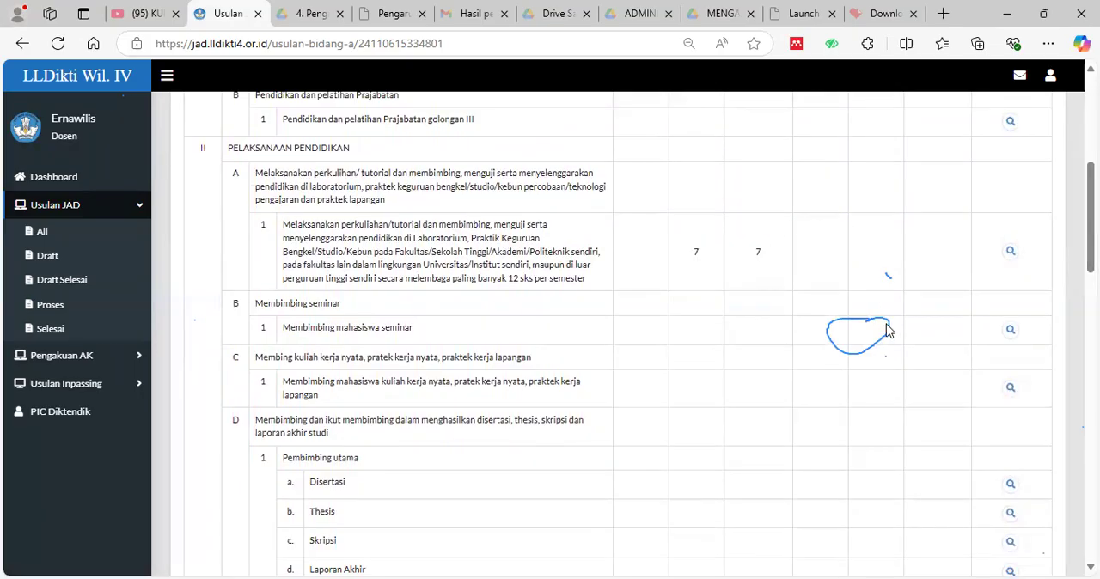
# Examine the proposal's Resume, comparing the required and proposed Angka Kredit for each Bidang.
pyautogui.scroll(5, 830, 322)
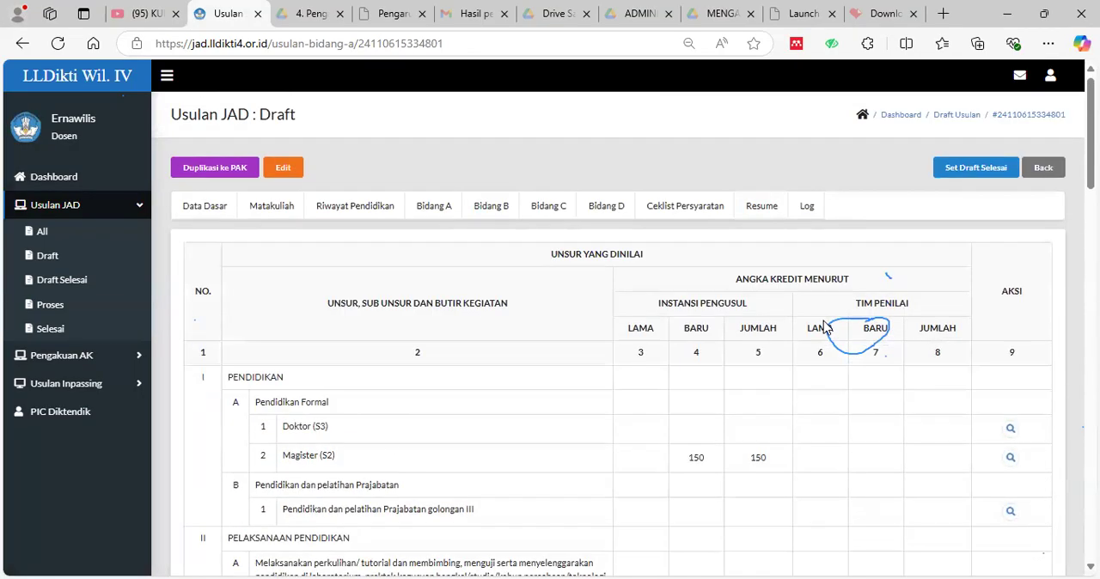
pyautogui.click(761, 206)
pyautogui.scroll(-8, 864, 425)
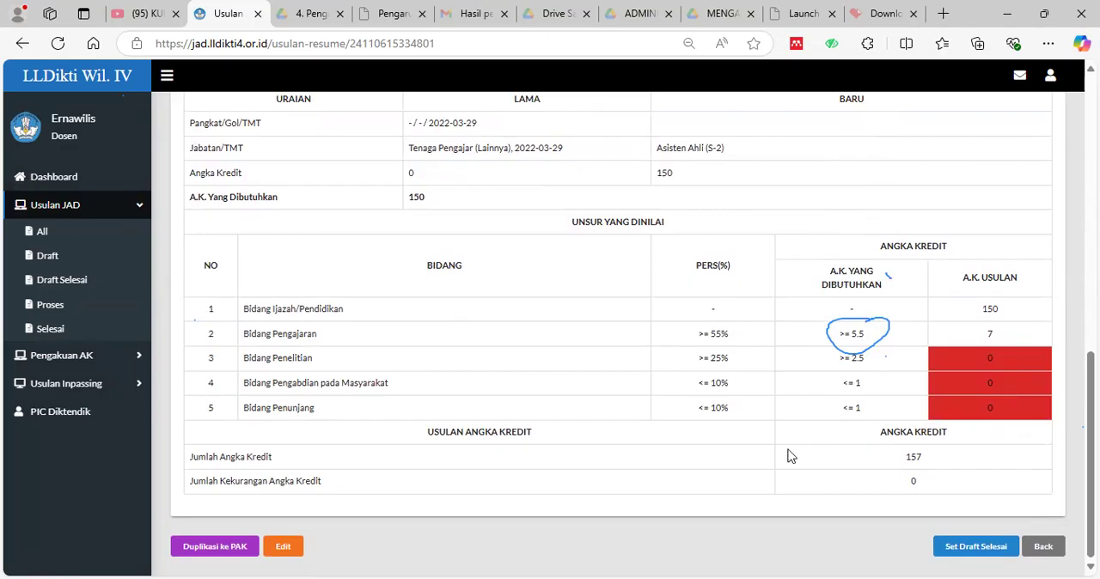
pyautogui.scroll(2, 791, 457)
pyautogui.scroll(-2, 791, 457)
pyautogui.scroll(3, 1022, 345)
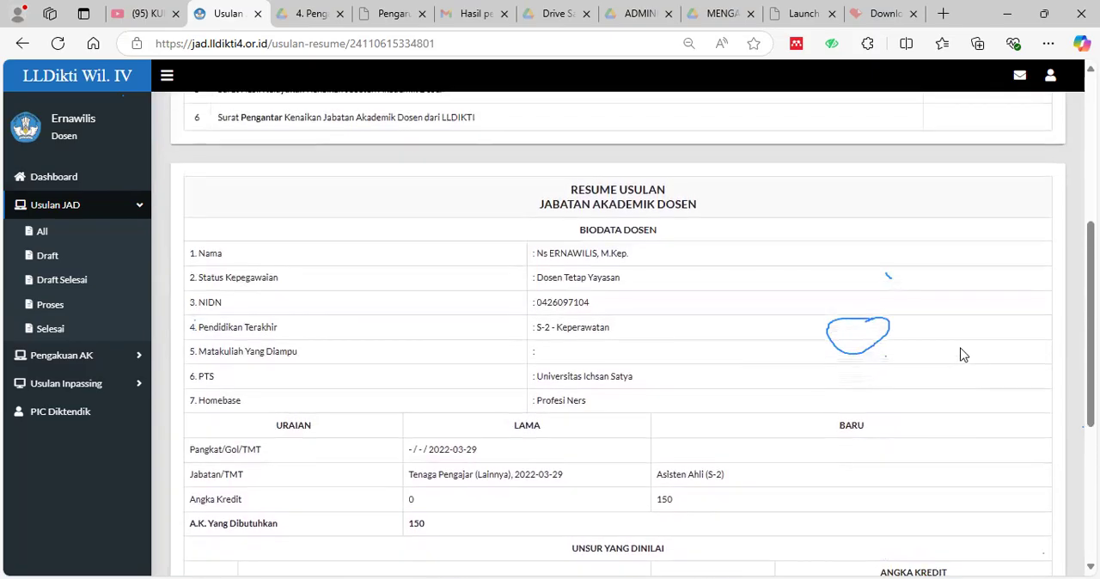
pyautogui.scroll(-3, 963, 358)
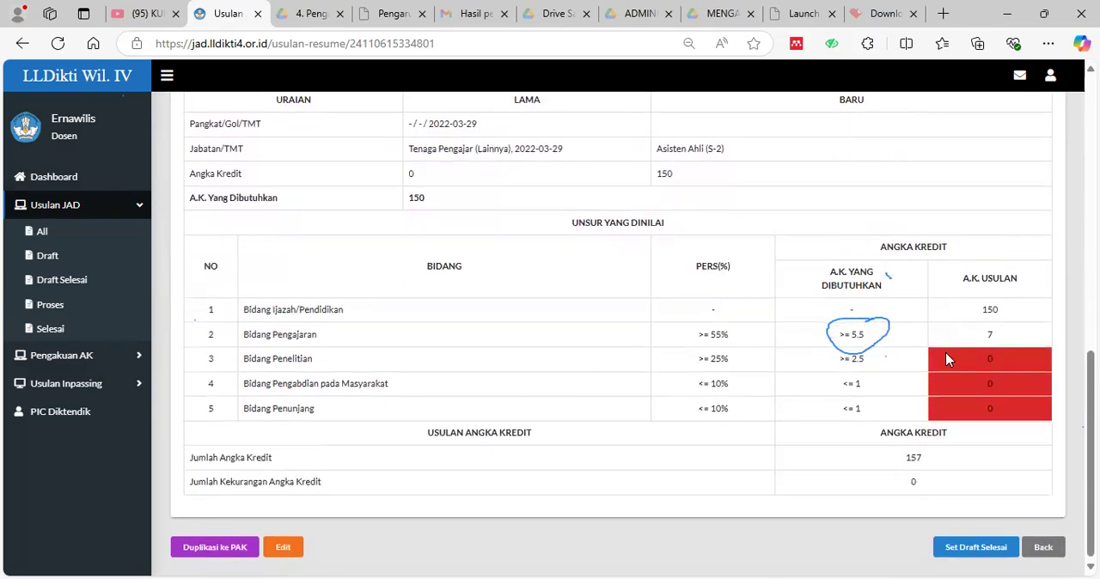
pyautogui.scroll(5, 680, 349)
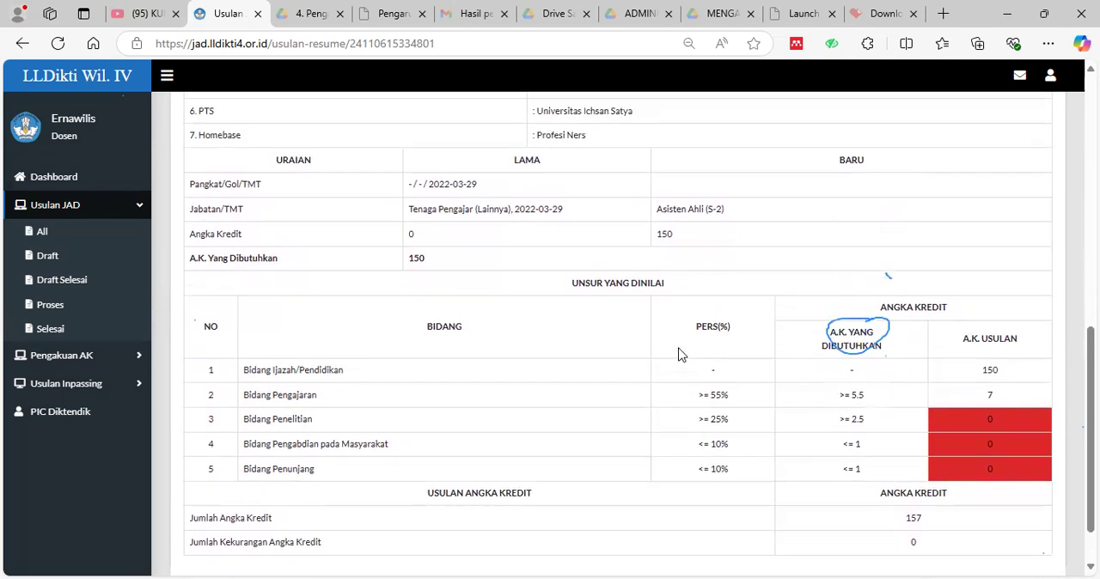
pyautogui.scroll(3, 696, 359)
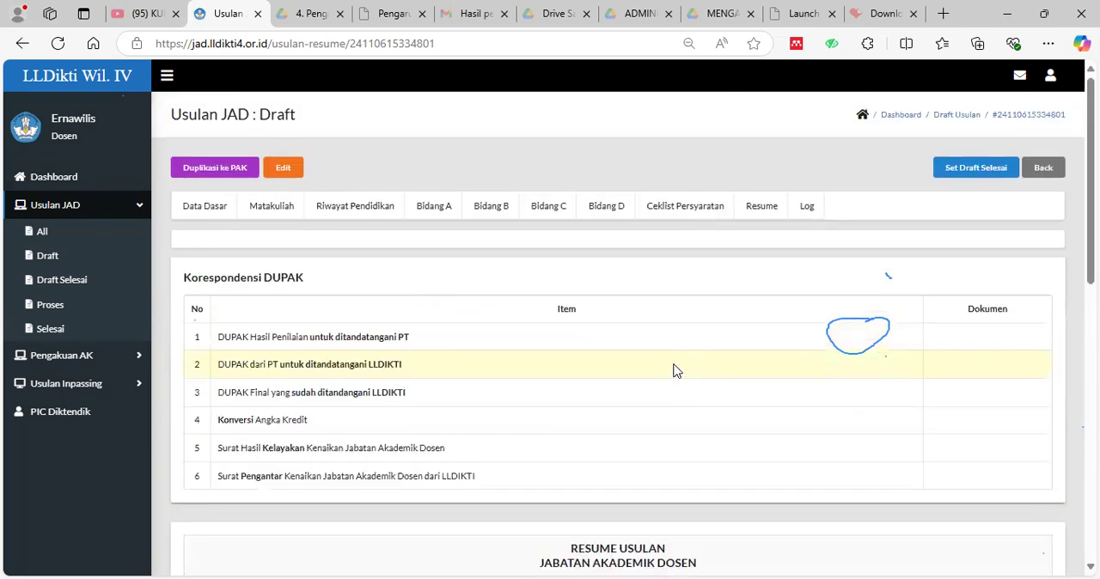
# Reopen the Bidang A overview and examine its seminar, fieldwork, thesis supervision and final exam examiner items.
pyautogui.click(436, 220)
pyautogui.scroll(-6, 698, 348)
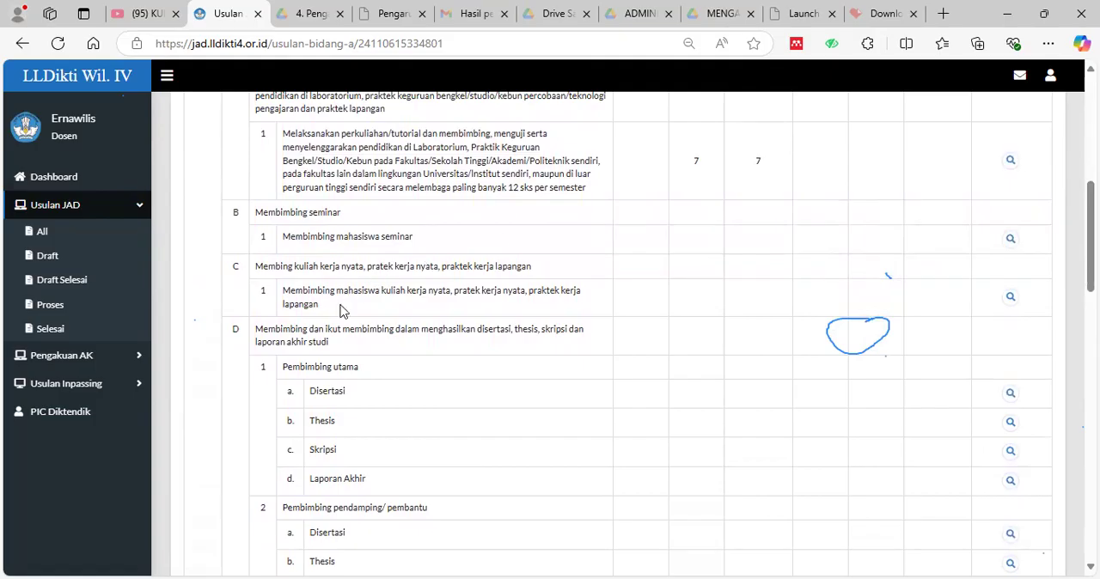
pyautogui.scroll(-1, 527, 285)
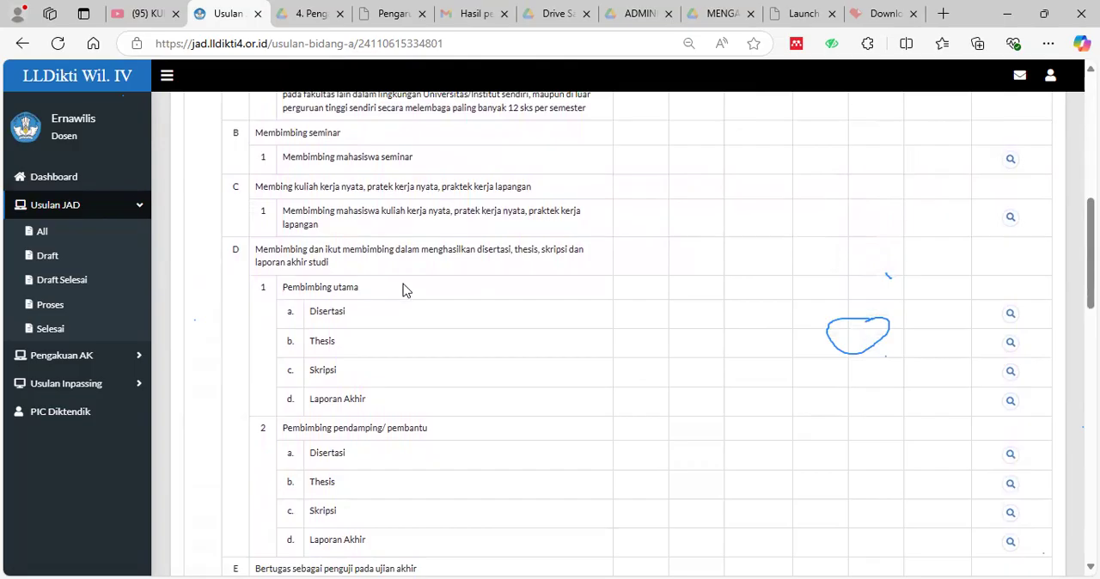
pyautogui.scroll(-1, 403, 288)
pyautogui.scroll(-1, 454, 307)
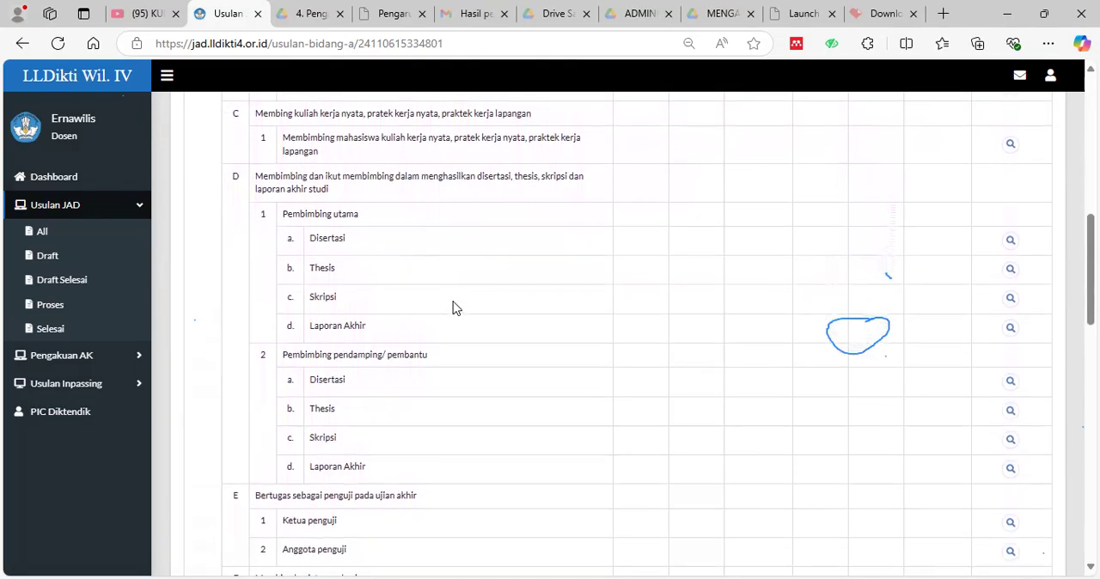
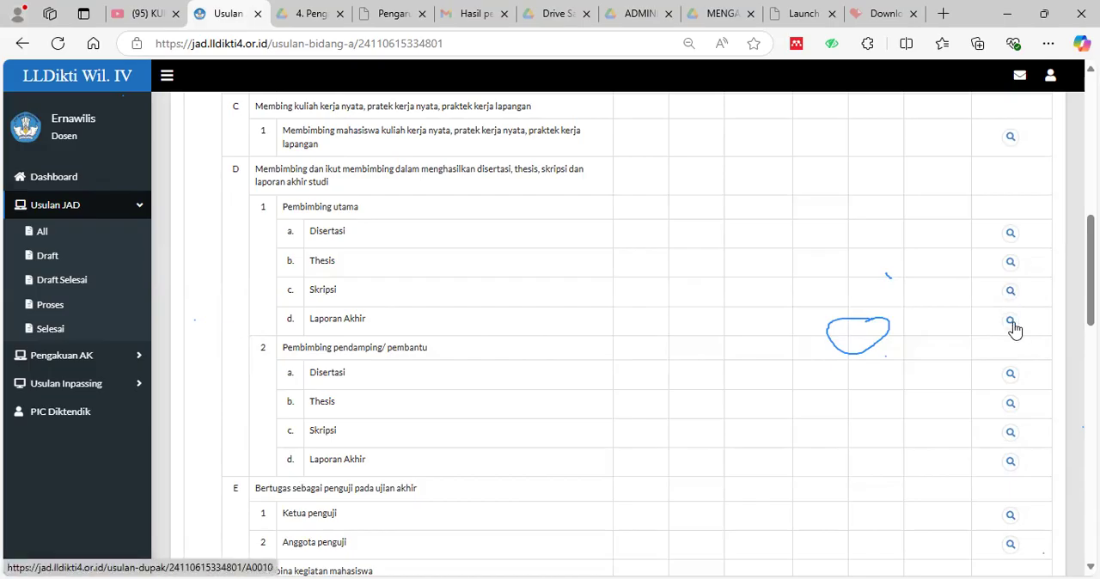
# Examine the Bidang A items for student development, course programs, teaching materials, scientific orations and leadership positions.
pyautogui.scroll(-3, 1017, 337)
pyautogui.scroll(-1, 1017, 354)
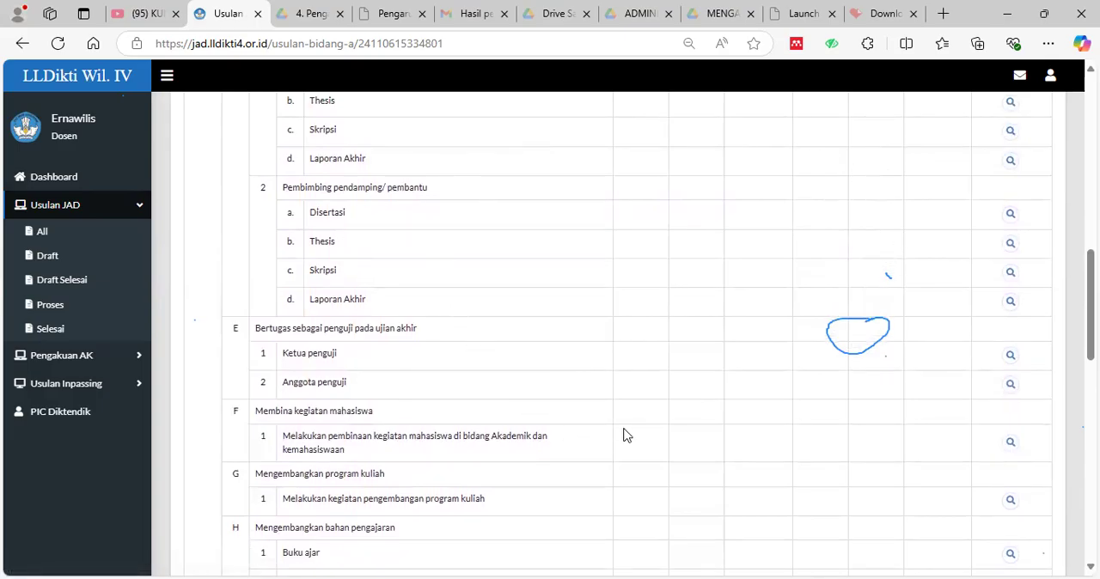
pyautogui.scroll(-4, 634, 447)
pyautogui.scroll(-5, 637, 463)
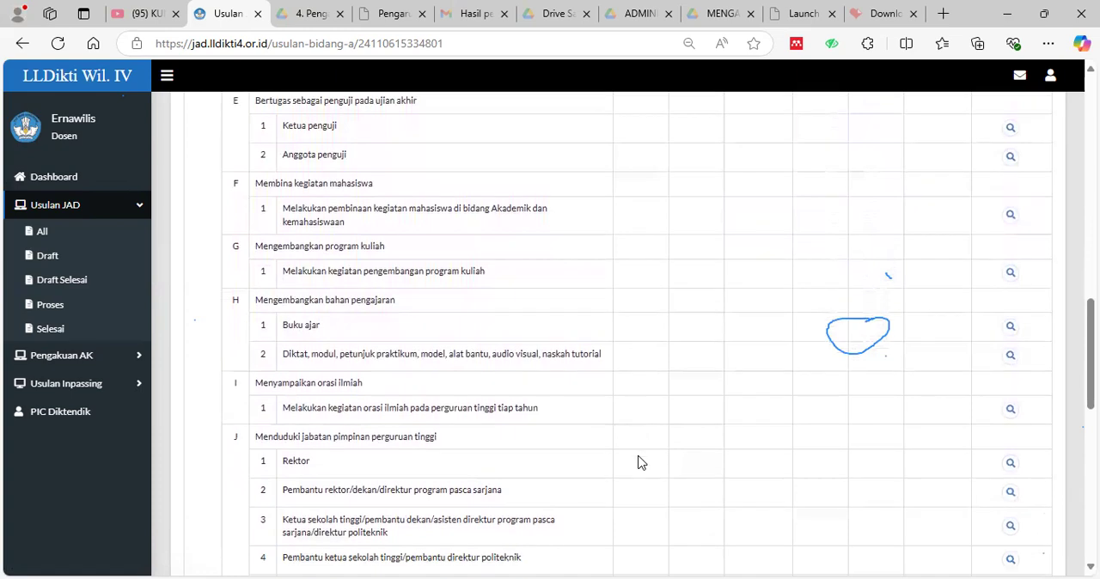
pyautogui.scroll(-1, 332, 322)
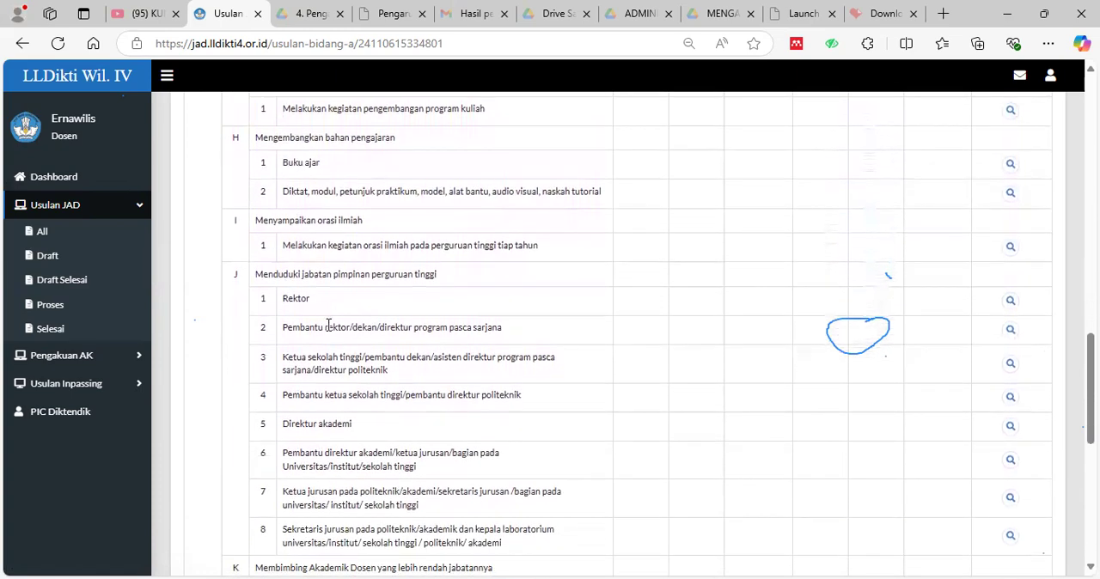
pyautogui.scroll(-2, 553, 374)
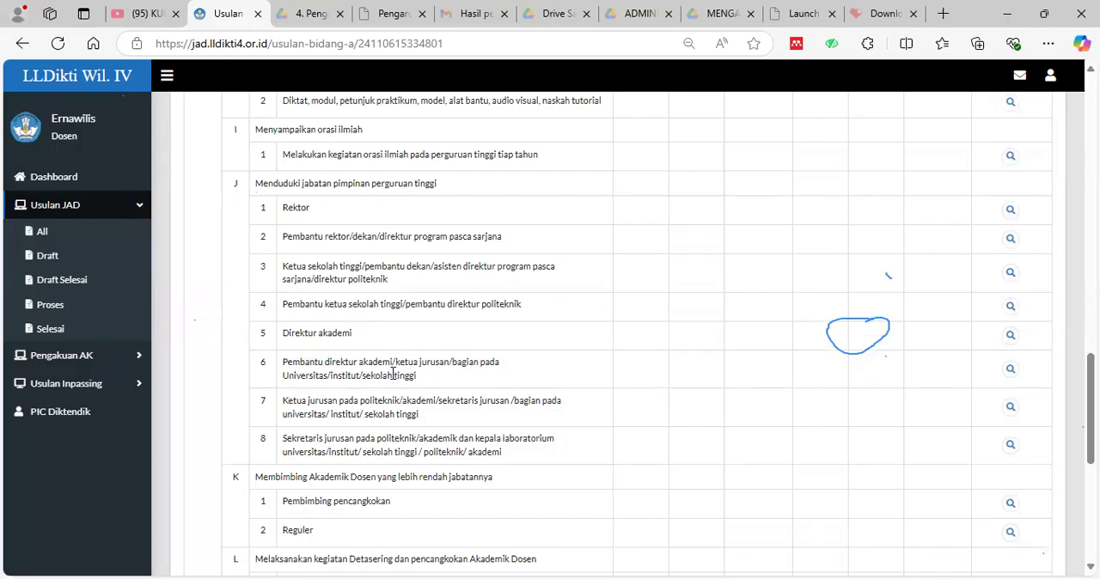
pyautogui.scroll(-3, 393, 375)
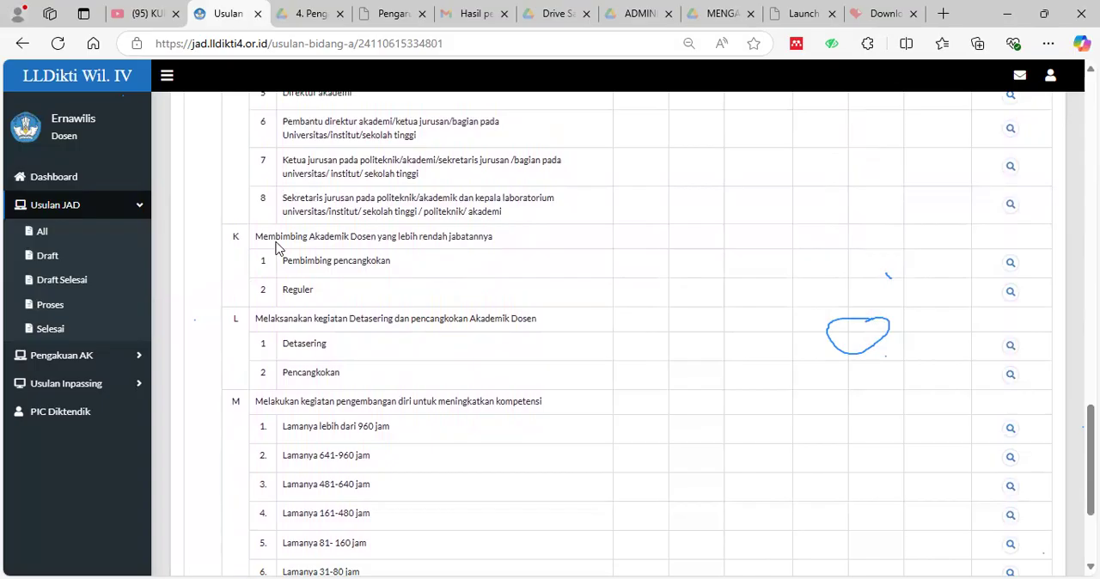
# Recheck the Bidang A supervision and leadership items, and review the self-development duration categories and the Jumlah Bidang A row.
pyautogui.scroll(2, 525, 246)
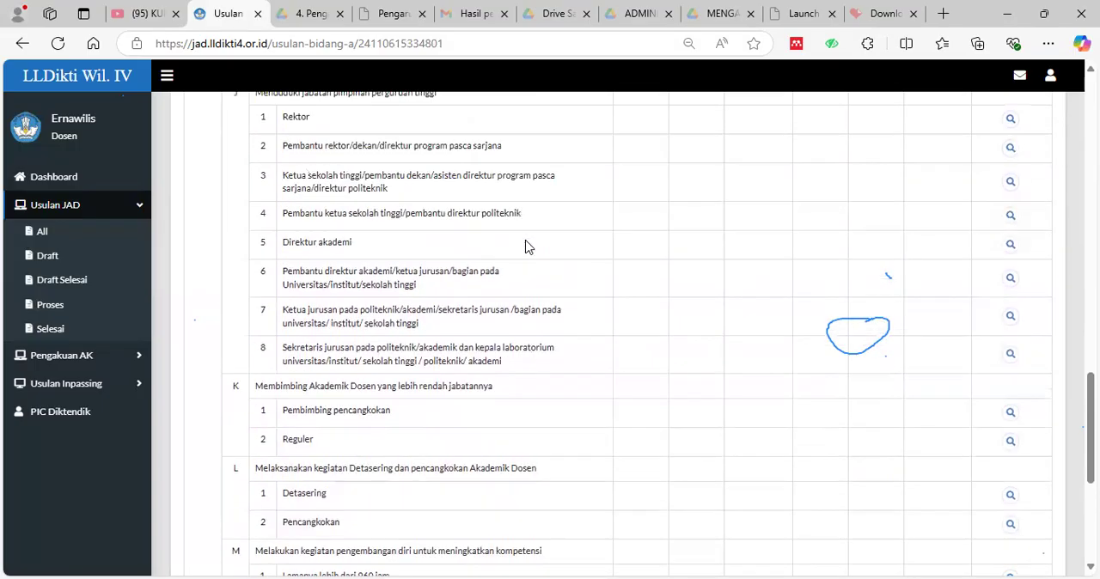
pyautogui.scroll(5, 526, 248)
pyautogui.scroll(3, 522, 249)
pyautogui.scroll(-2, 521, 249)
pyautogui.scroll(3, 520, 248)
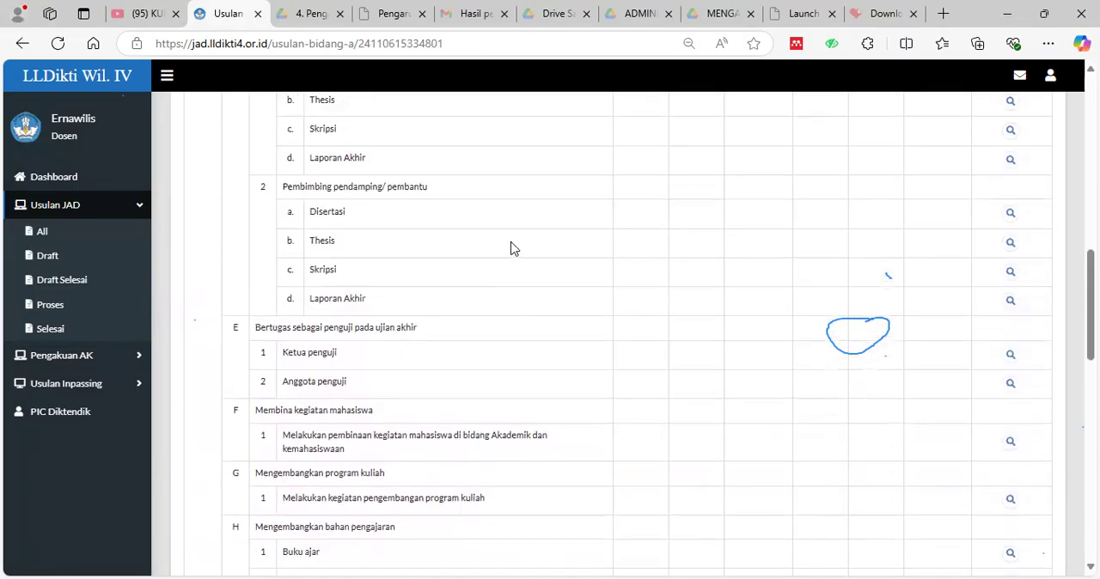
pyautogui.scroll(4, 510, 248)
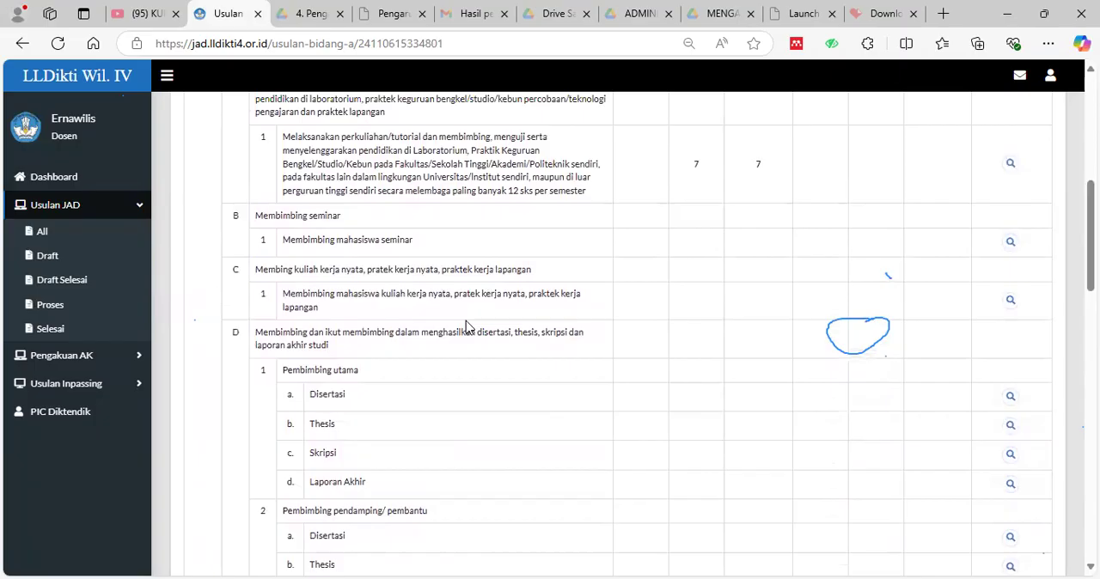
pyautogui.scroll(1, 466, 329)
pyautogui.scroll(-8, 481, 361)
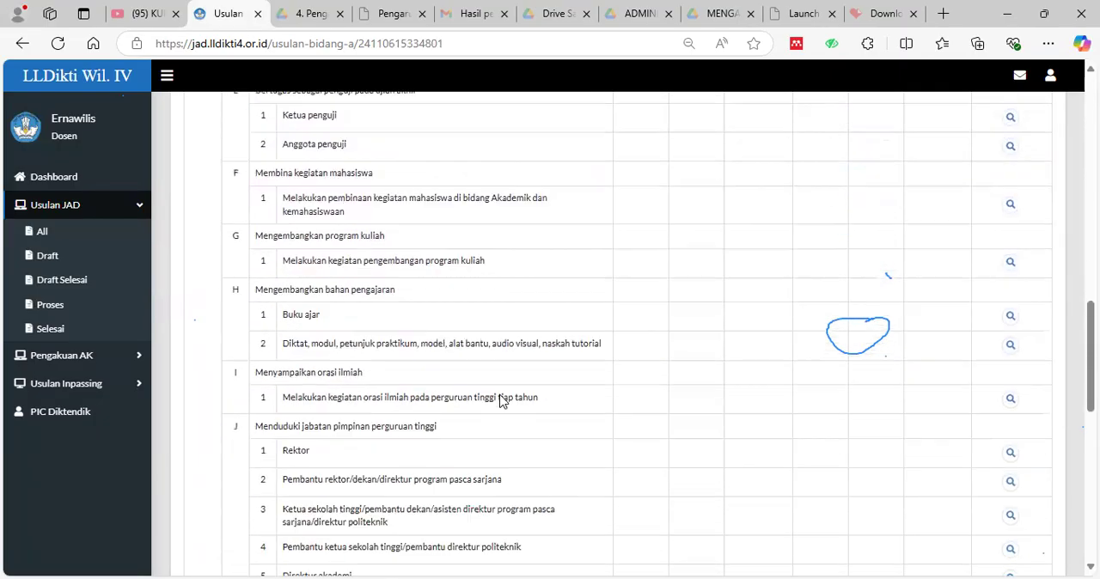
pyautogui.scroll(-7, 501, 402)
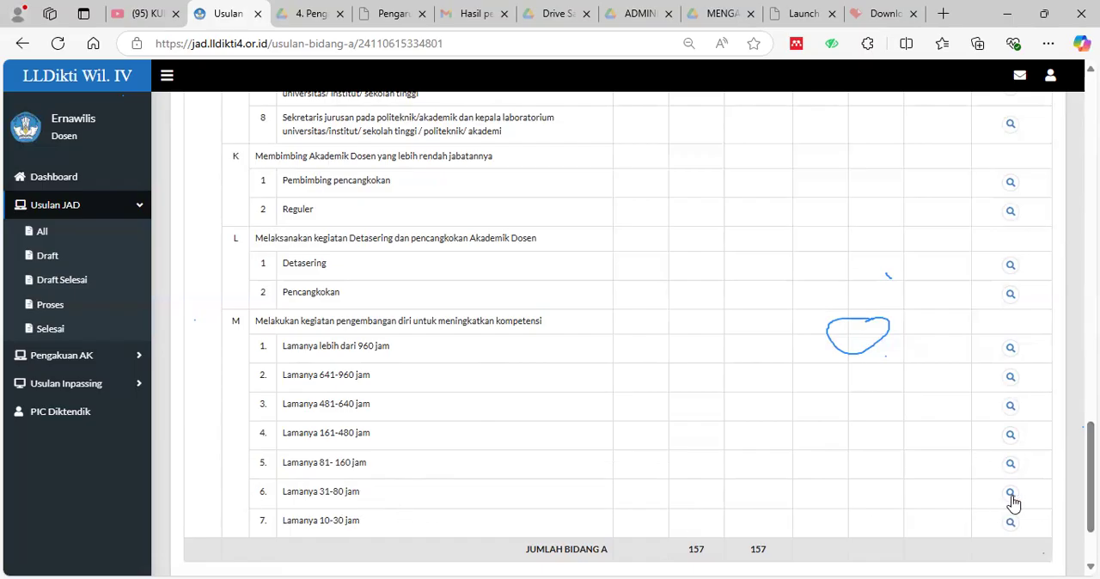
pyautogui.scroll(-2, 392, 313)
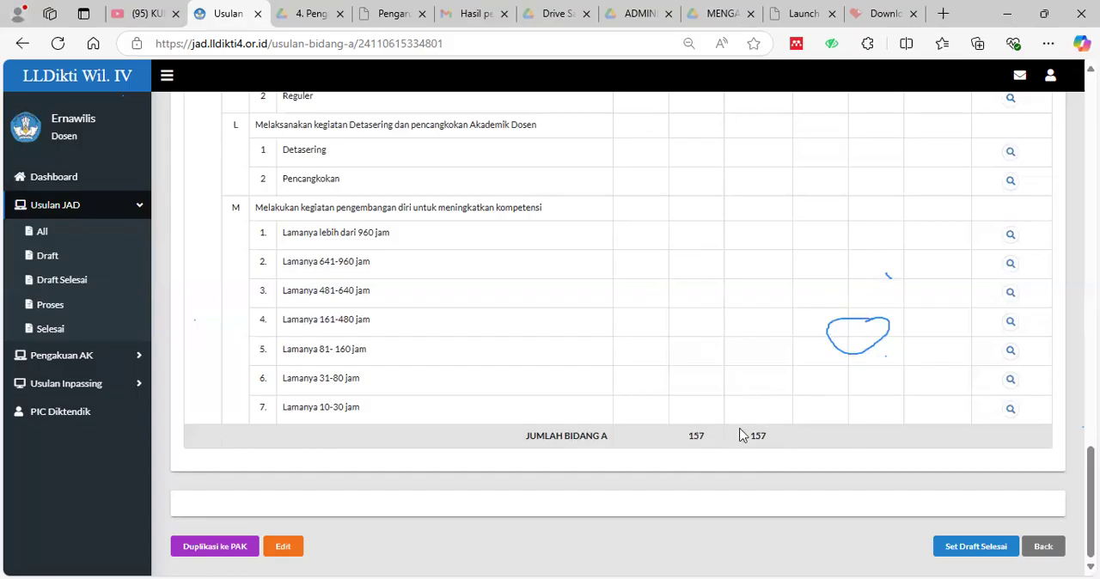
pyautogui.scroll(1, 814, 426)
pyautogui.scroll(15, 812, 425)
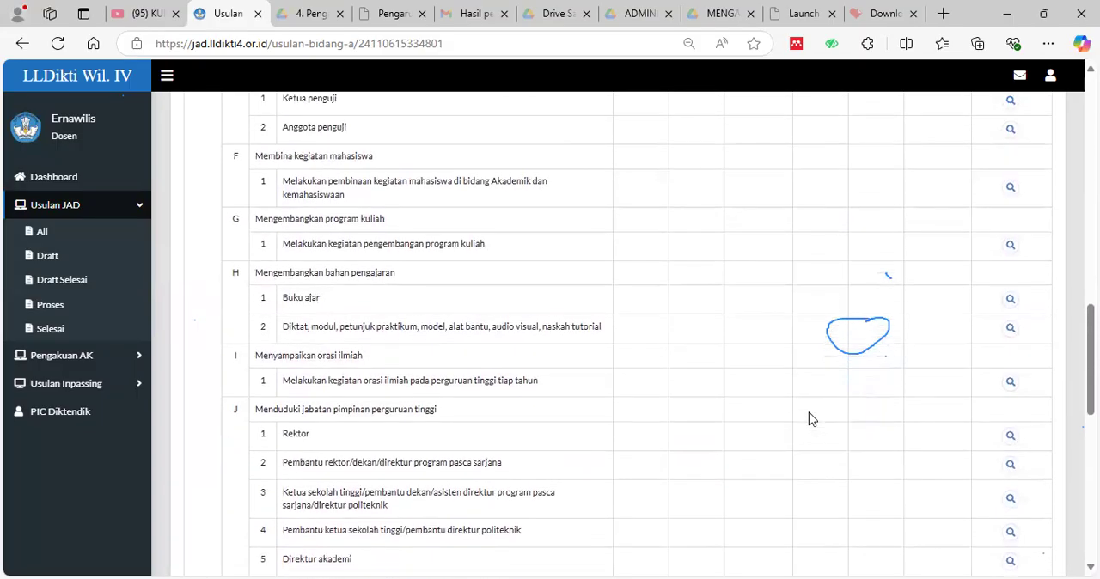
pyautogui.scroll(10, 813, 420)
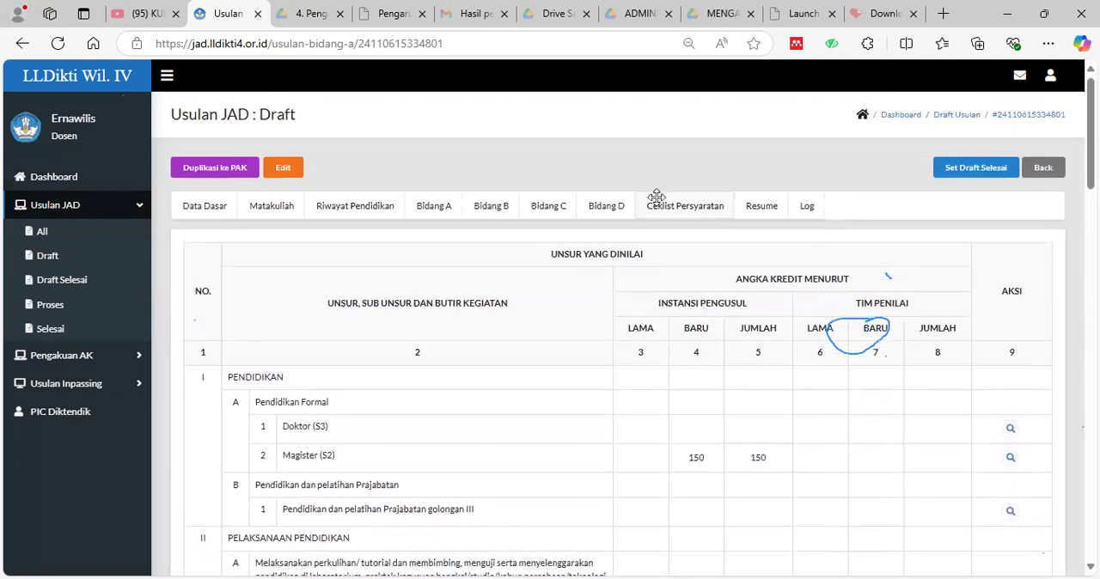
# Open the draft's Bidang B overview and examine its publication, seminar, translation, editing, patent and artwork items.
pyautogui.click(486, 211)
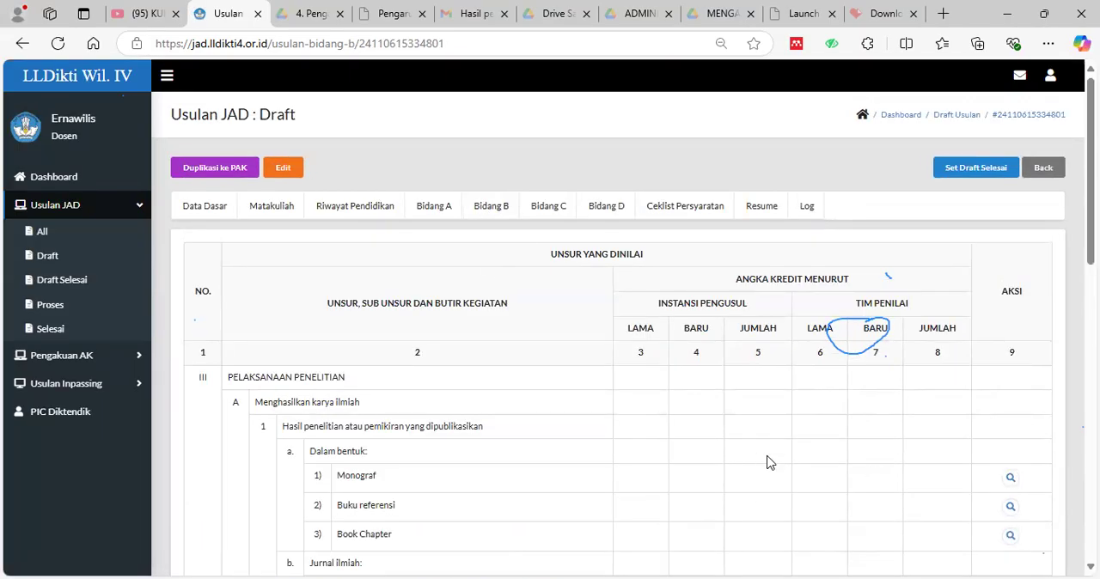
pyautogui.scroll(-4, 693, 464)
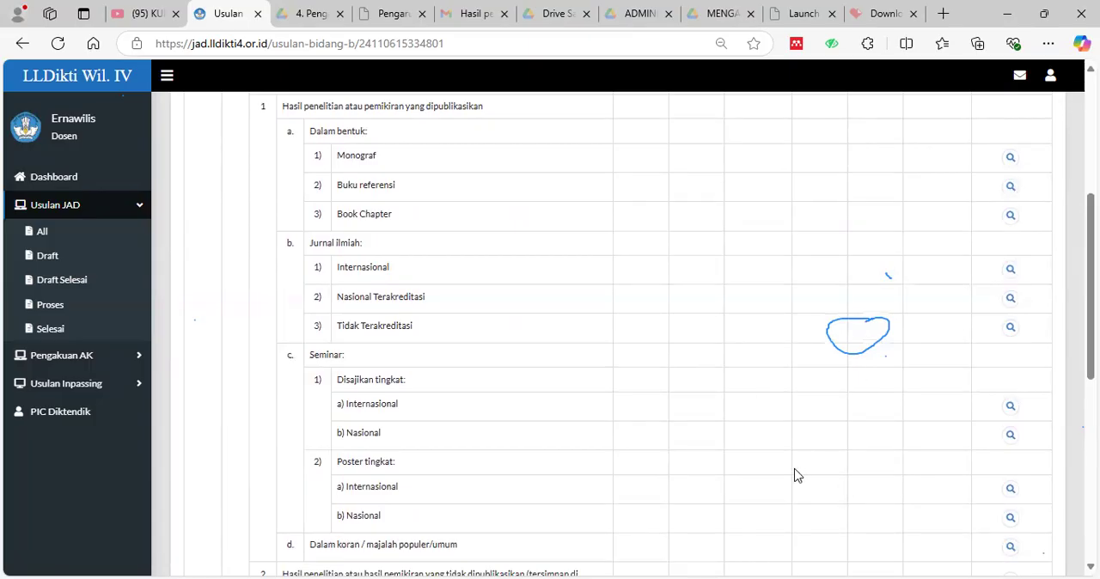
pyautogui.scroll(1, 511, 436)
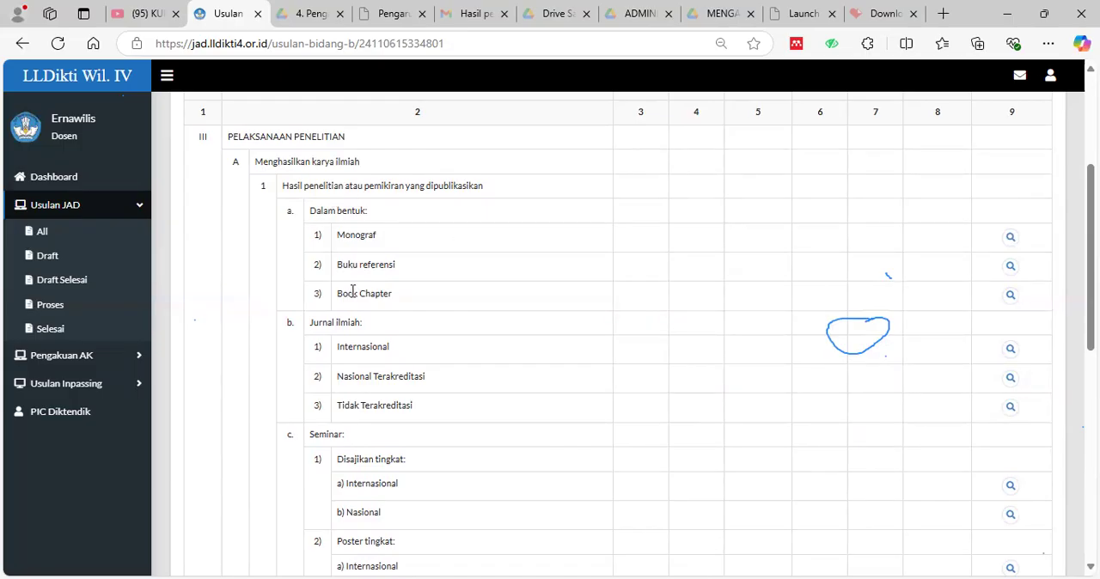
pyautogui.scroll(-3, 351, 293)
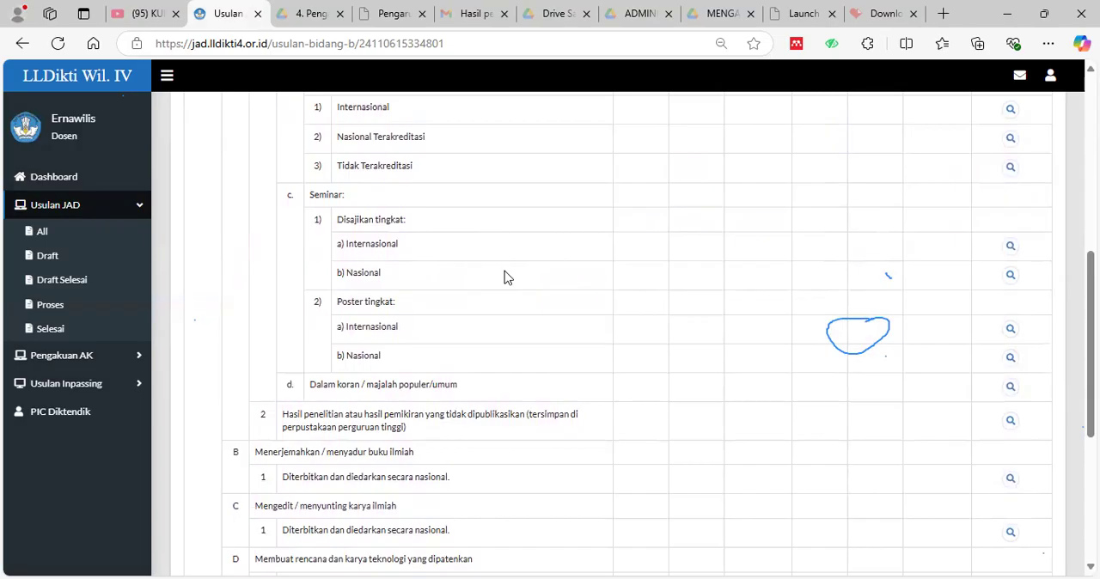
pyautogui.scroll(-5, 538, 331)
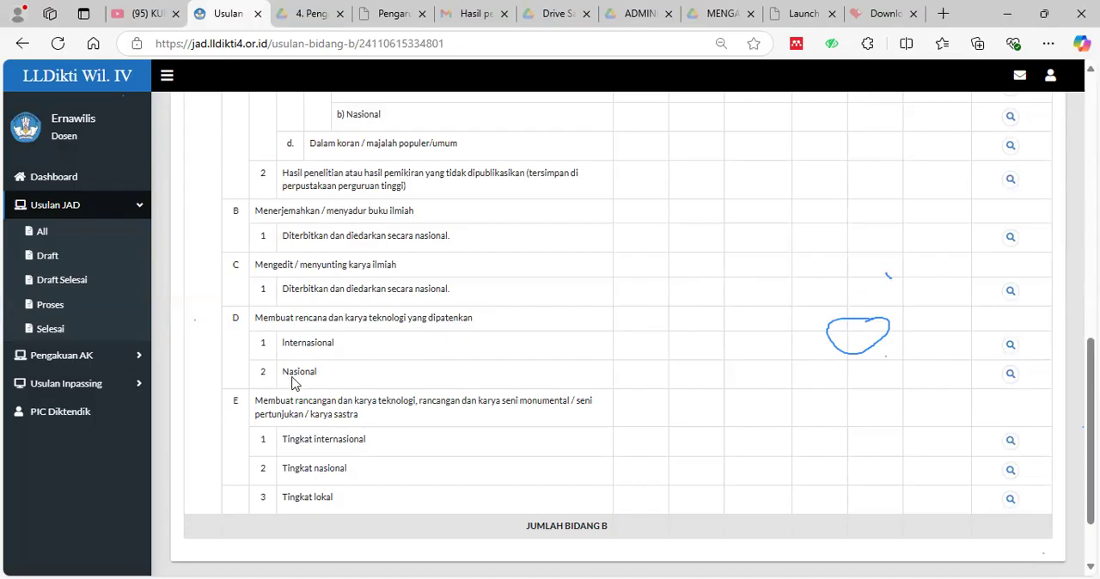
# Open a blank new entry for Nasional patented technology works and examine the Syarat Khusus question for Lektor Kepala and Guru Besar.
pyautogui.click(1011, 376)
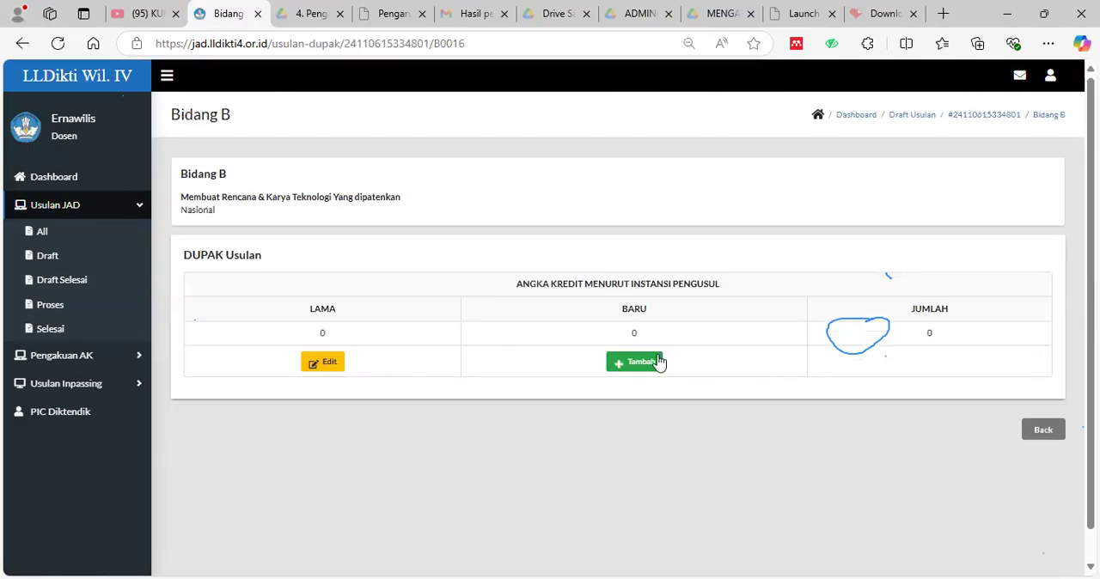
pyautogui.click(650, 370)
pyautogui.scroll(-2, 455, 312)
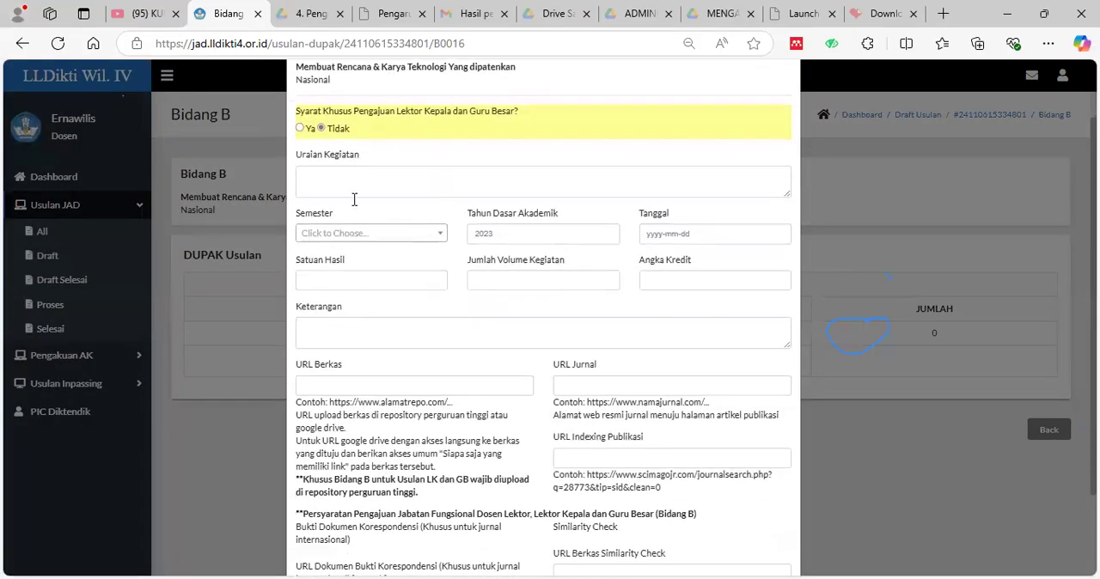
pyautogui.scroll(2, 442, 135)
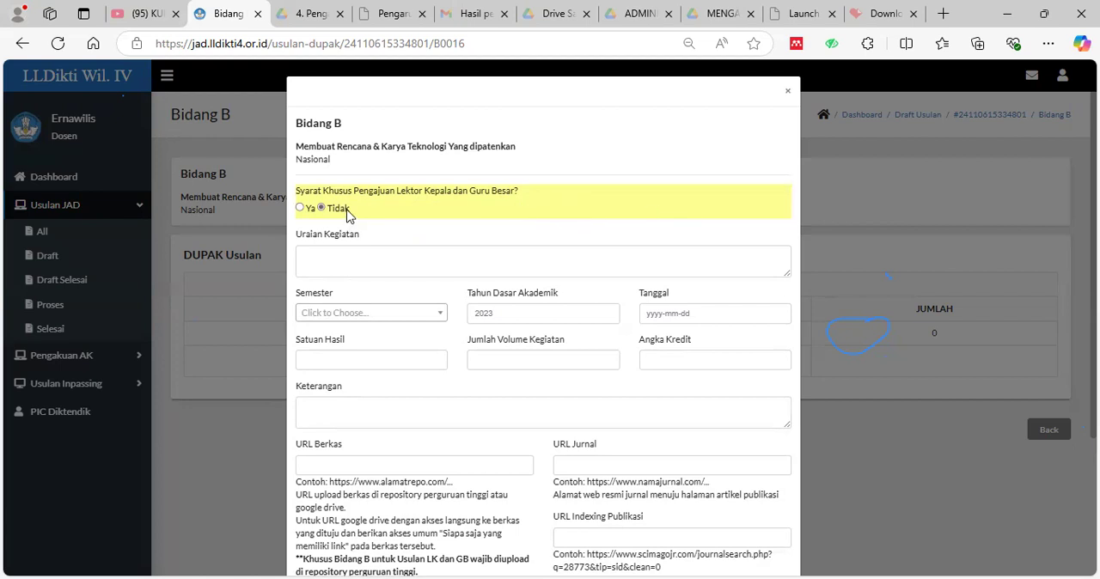
pyautogui.scroll(-2, 450, 248)
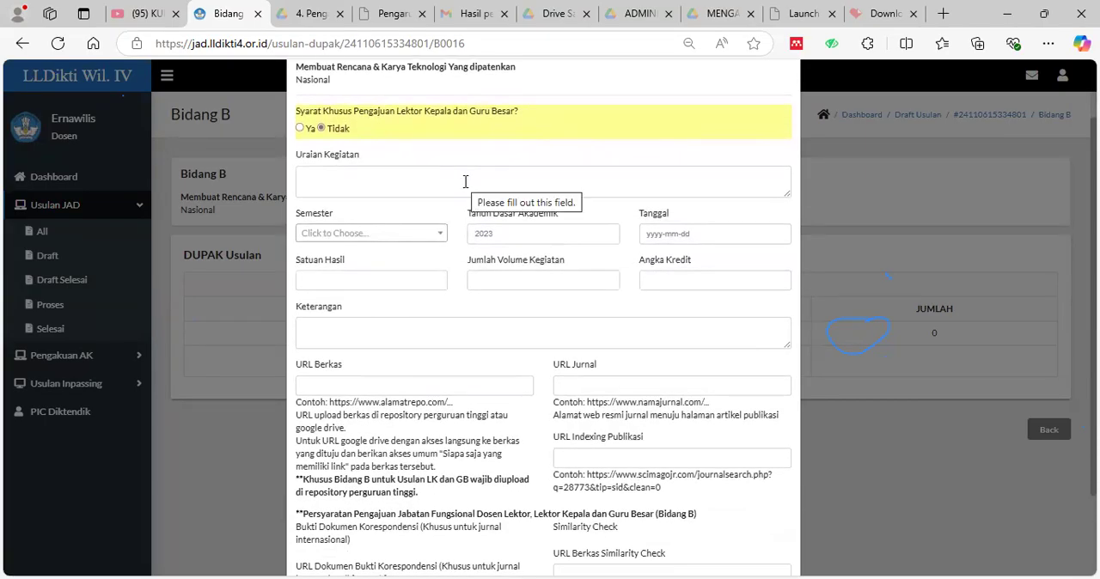
# Examine the patent entry's activity, semester, date, credit and supporting URL fields, and close the form without filling it in.
pyautogui.click(540, 178)
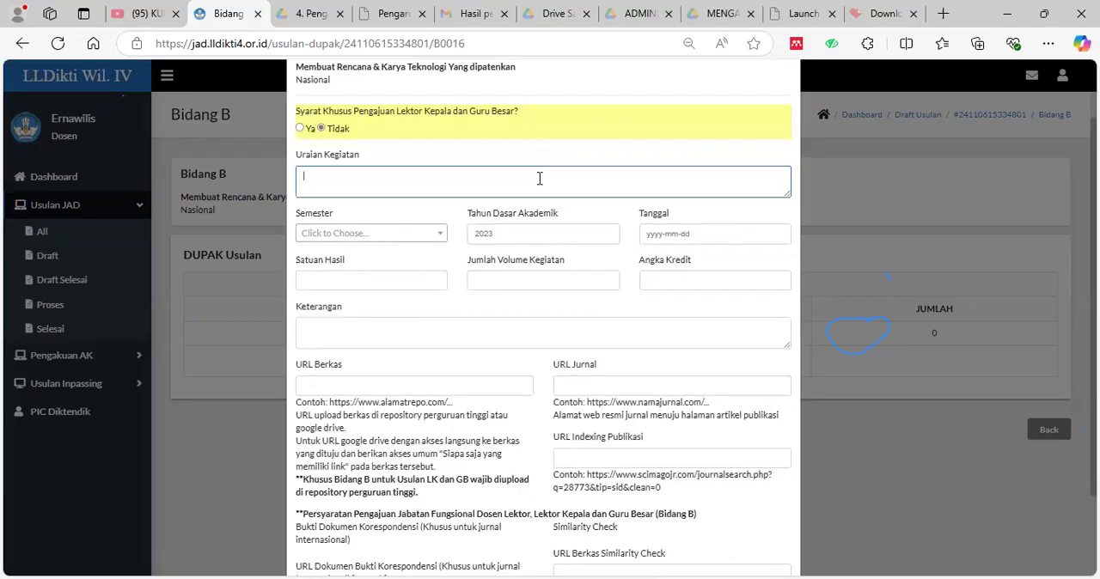
pyautogui.click(408, 236)
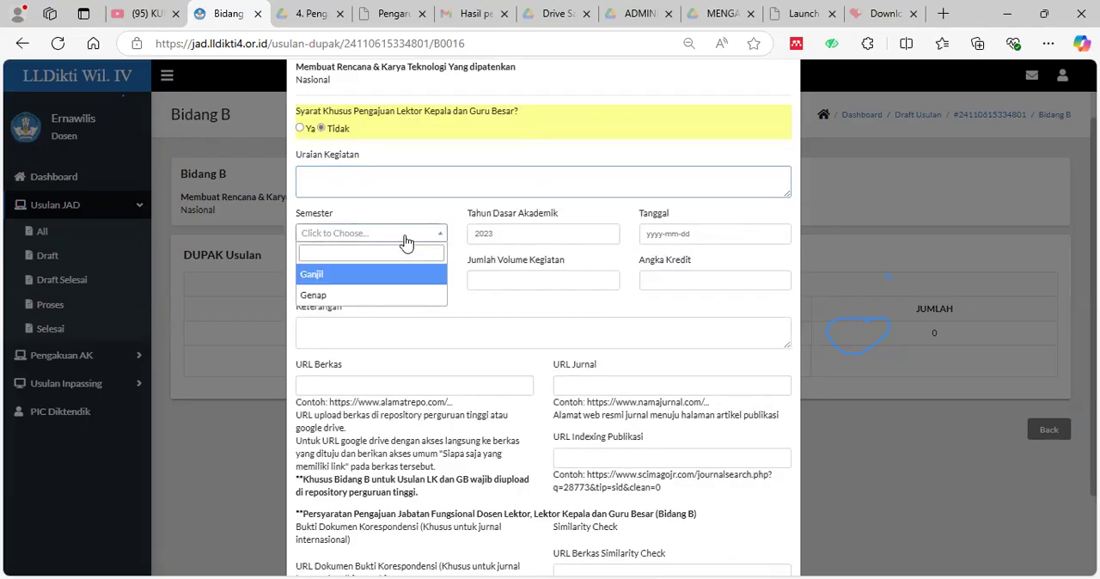
pyautogui.click(656, 226)
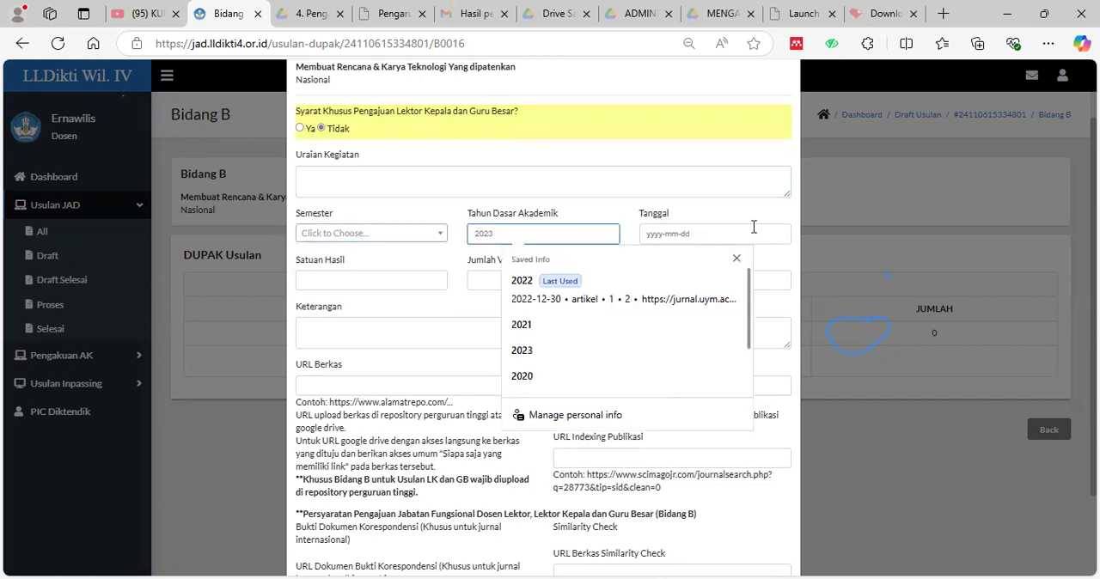
pyautogui.click(792, 214)
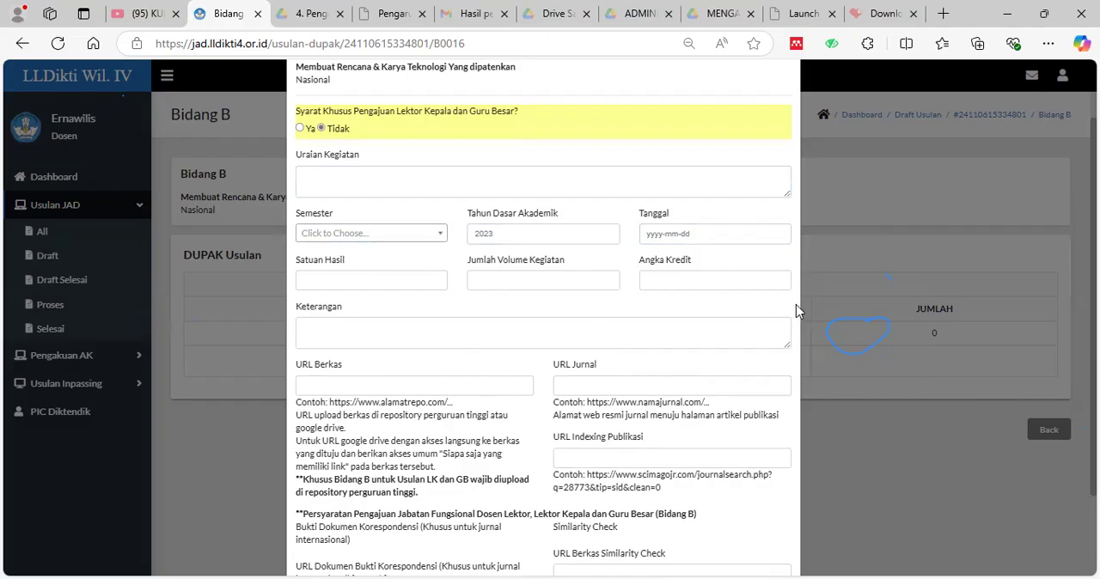
pyautogui.scroll(-2, 527, 402)
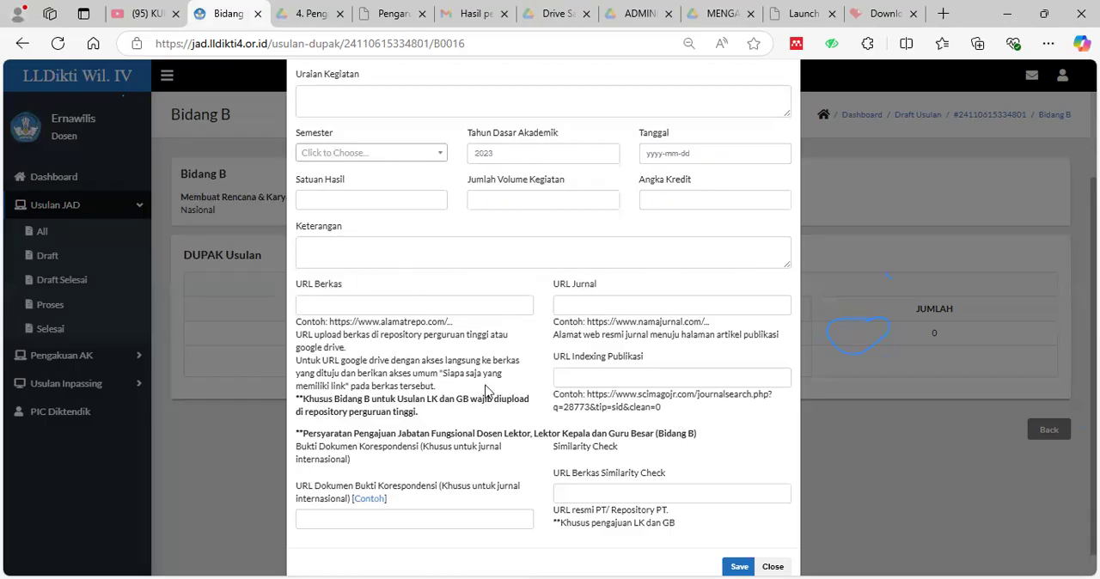
pyautogui.scroll(-1, 486, 391)
pyautogui.click(739, 540)
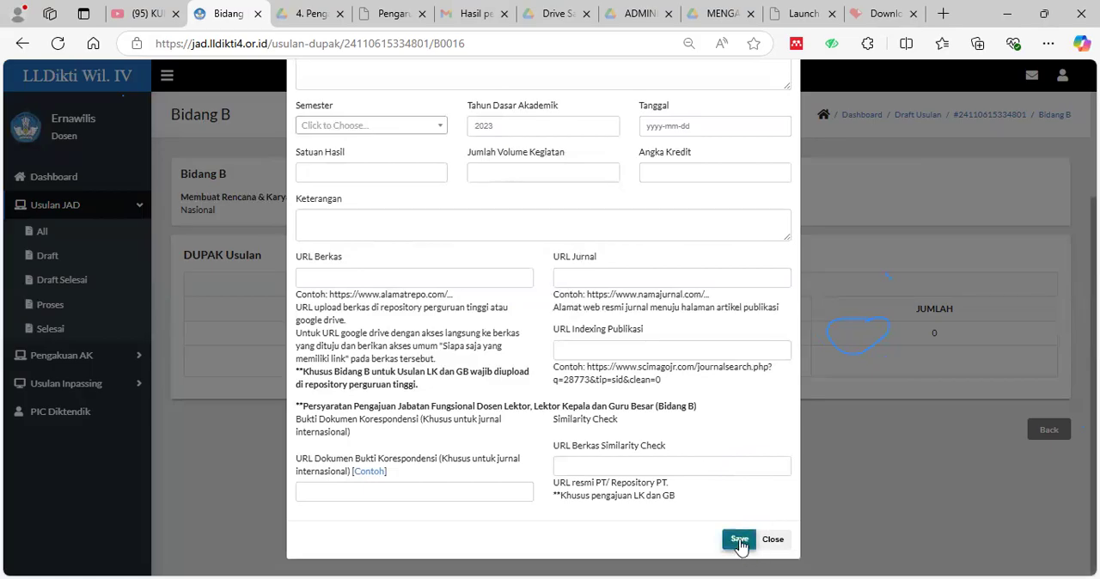
pyautogui.click(772, 539)
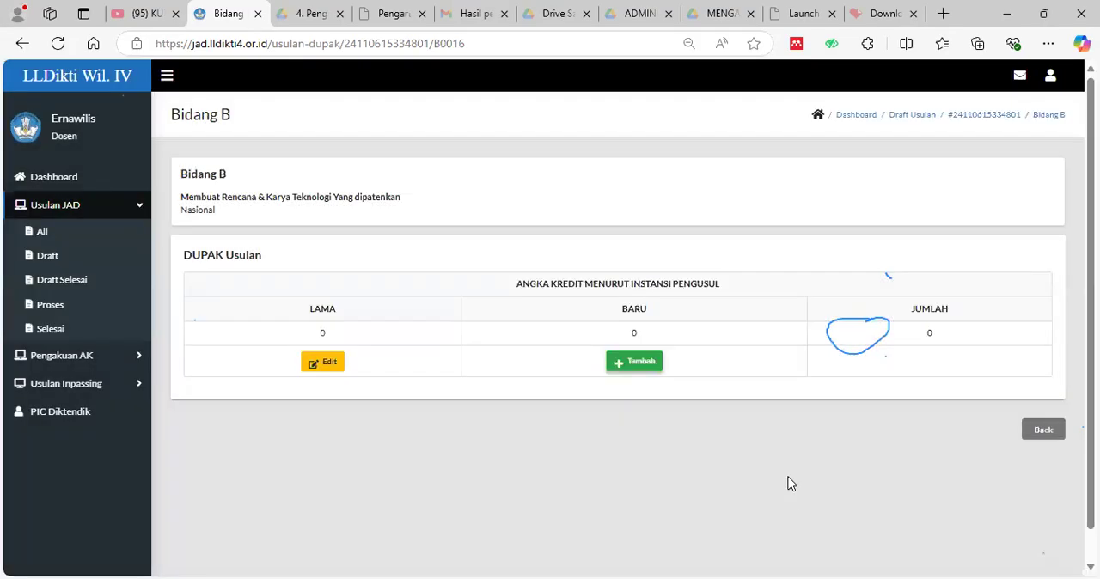
# Return to the Bidang B overview and open a blank new entry for Nasional Terakreditasi scientific journal publications.
pyautogui.click(1044, 429)
pyautogui.scroll(-4, 602, 486)
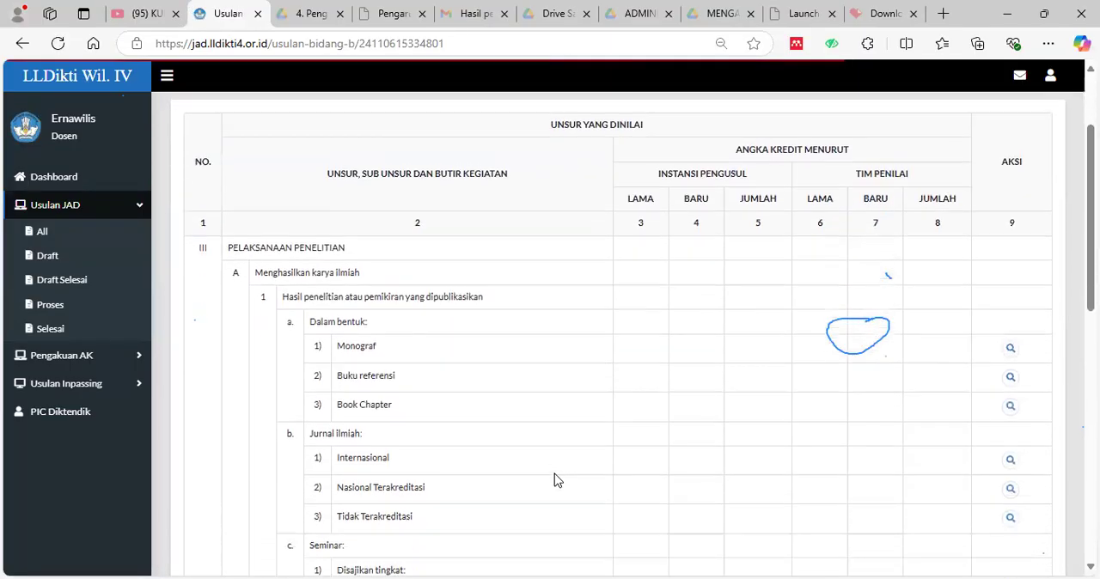
pyautogui.scroll(-1, 385, 343)
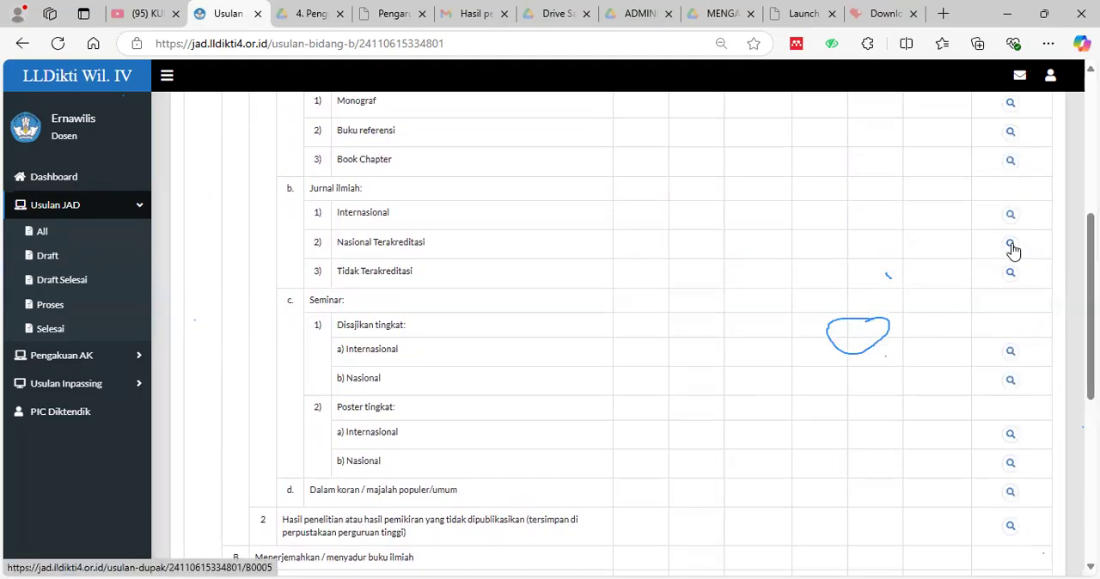
pyautogui.click(1012, 245)
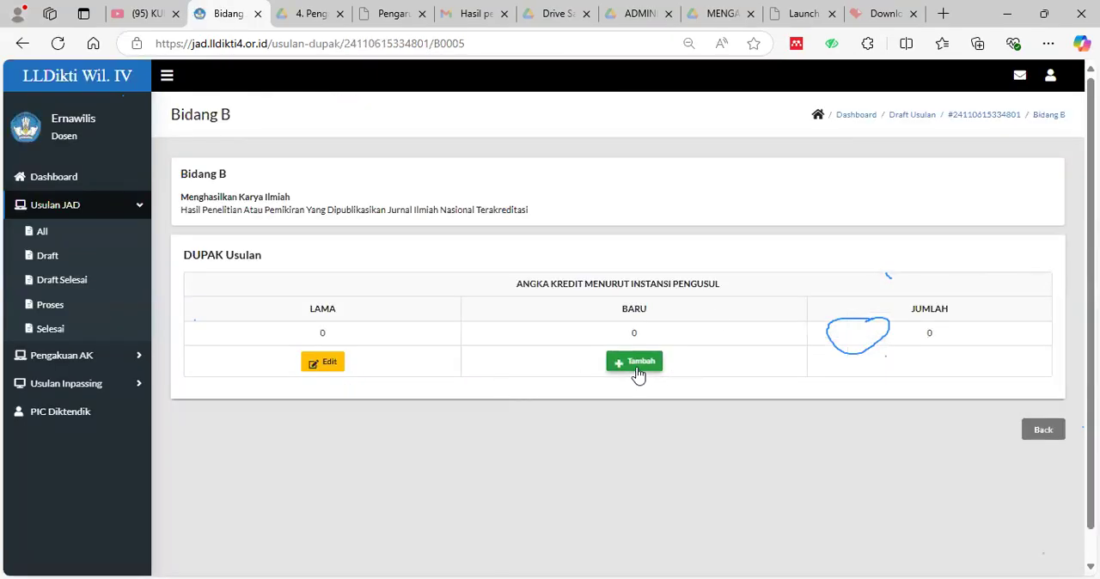
pyautogui.click(636, 366)
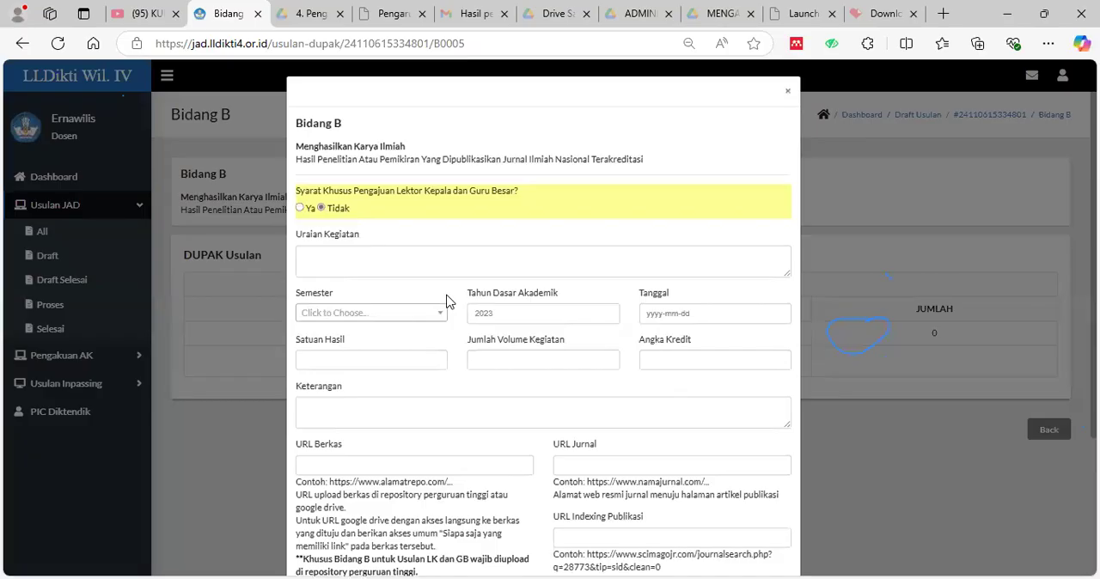
# Examine the journal entry's activity, credit, journal, indexing, correspondence and similarity check fields, then close it unfilled and return to the Bidang B overview.
pyautogui.click(454, 258)
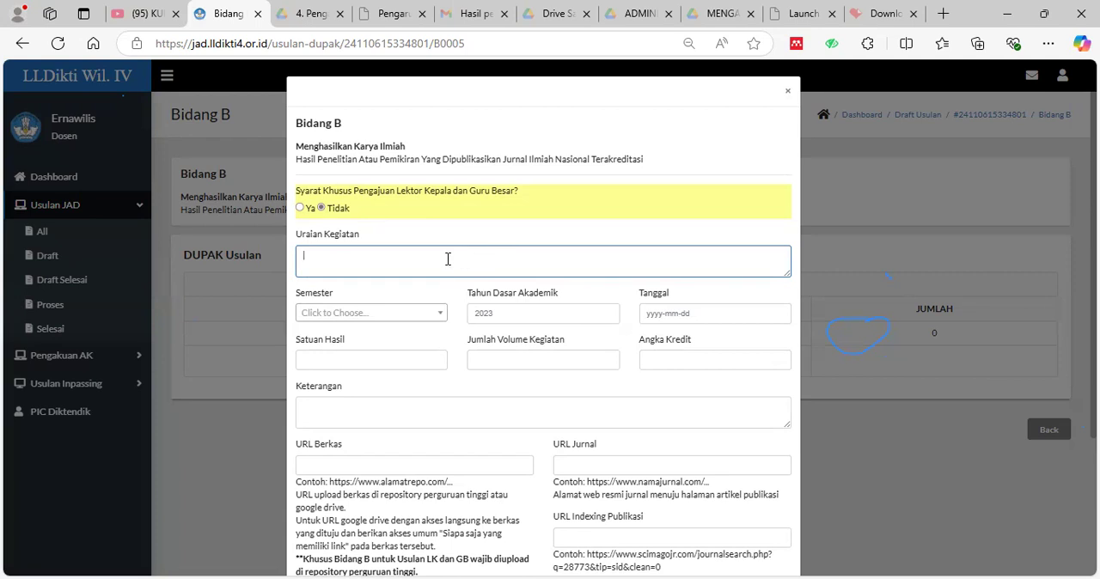
pyautogui.click(423, 414)
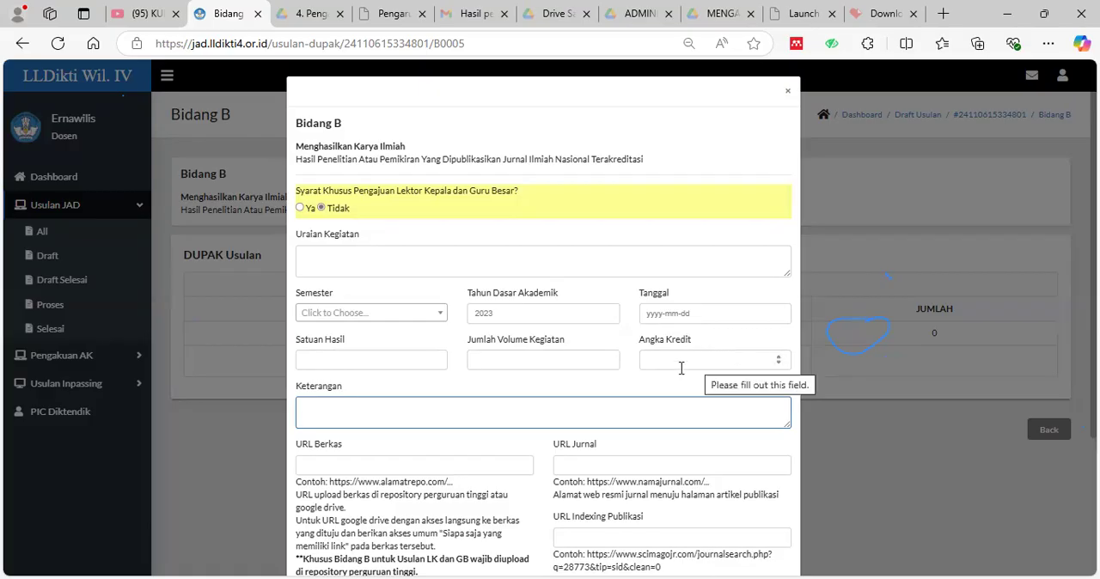
pyautogui.scroll(-2, 545, 249)
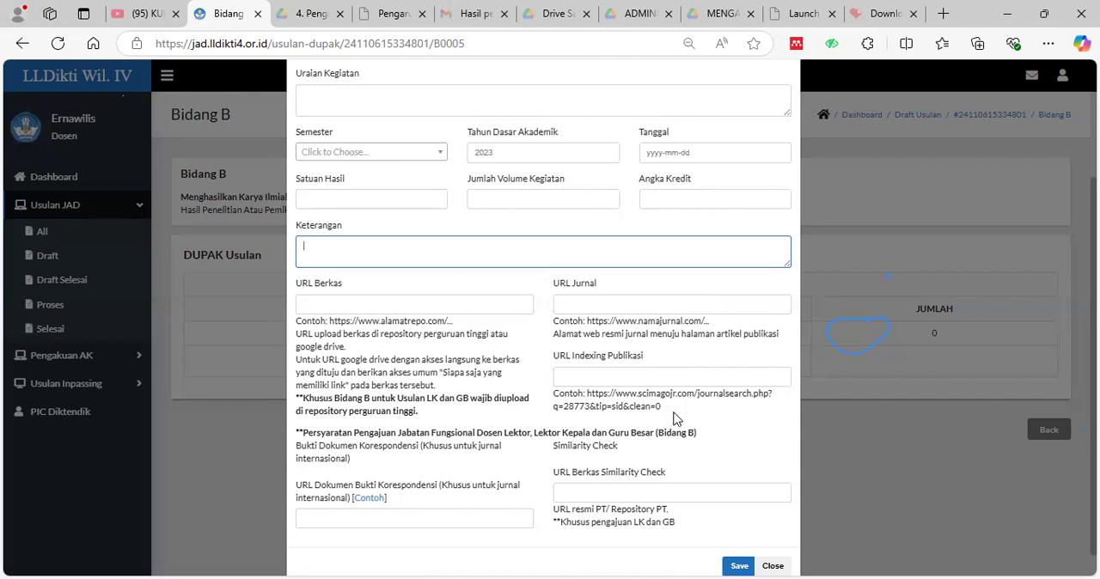
pyautogui.scroll(-1, 470, 551)
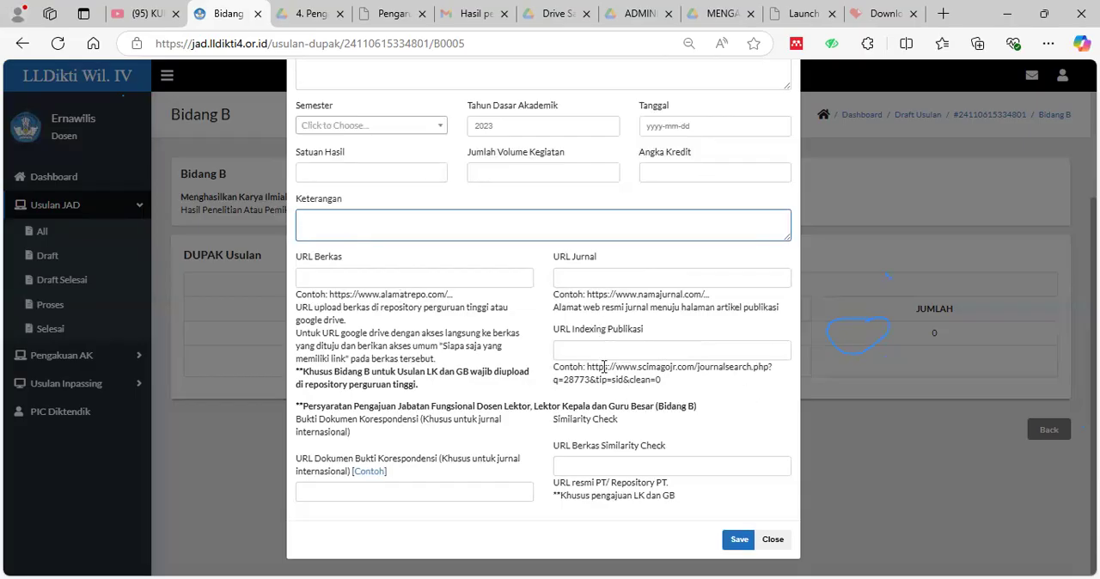
pyautogui.click(779, 543)
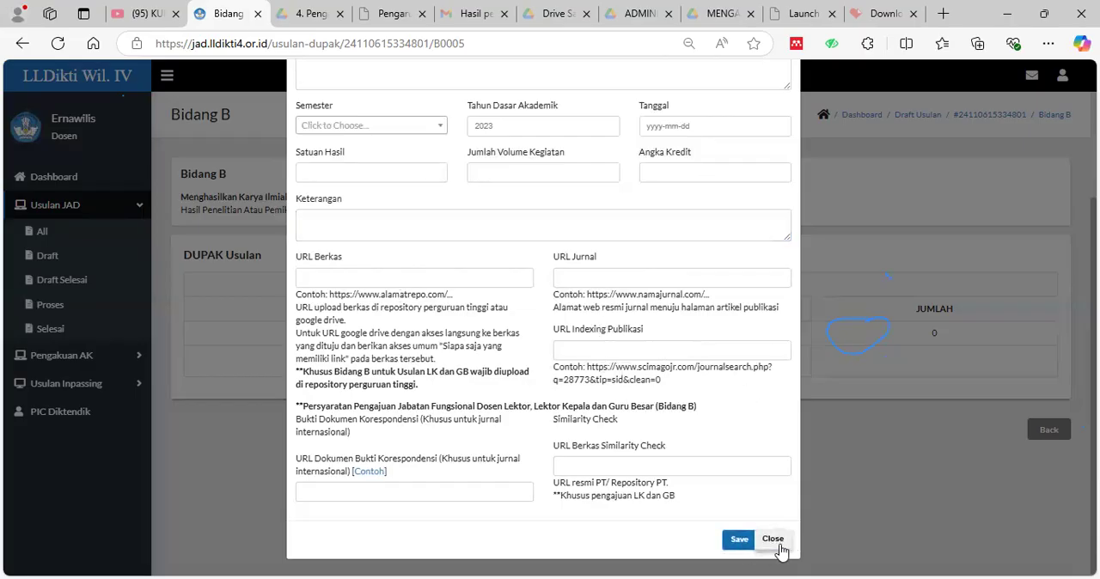
pyautogui.click(1040, 432)
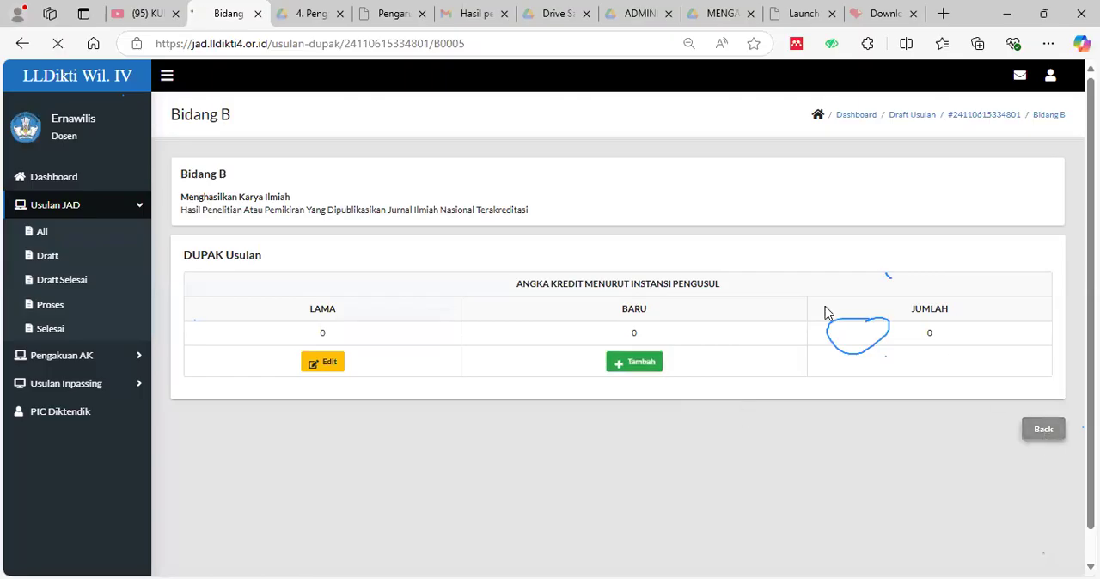
# Open the draft's Resume and compare the required and proposed credits for each Bidang.
pyautogui.scroll(-10, 754, 400)
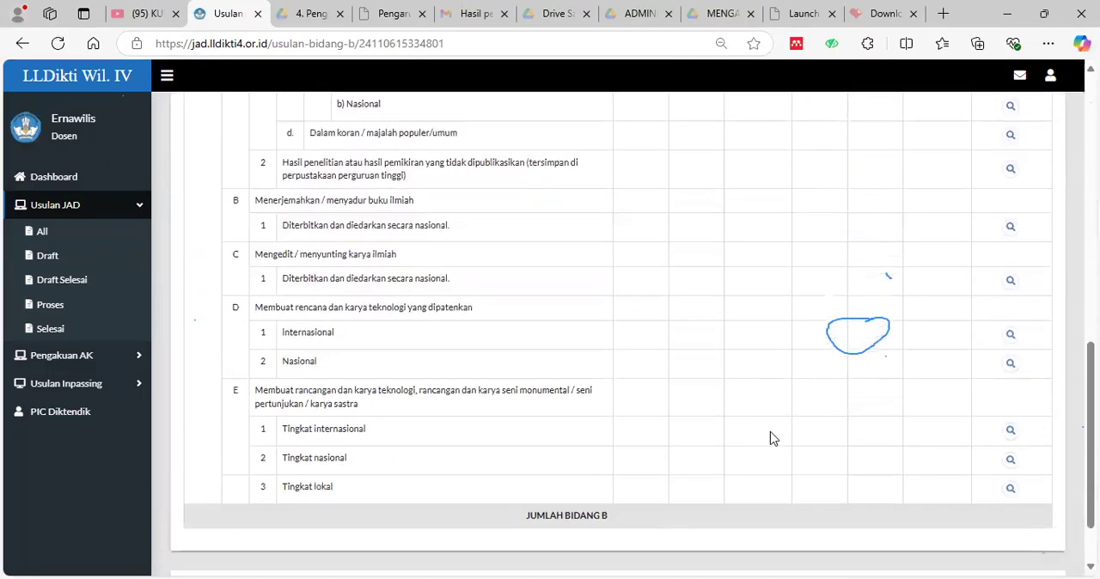
pyautogui.scroll(-1, 772, 438)
pyautogui.scroll(5, 774, 445)
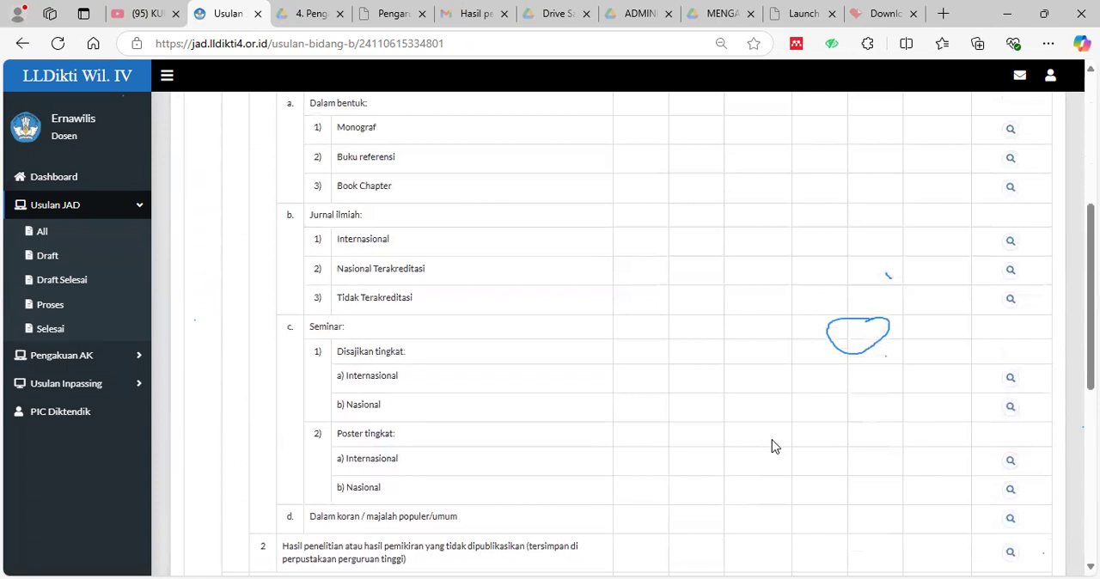
pyautogui.scroll(5, 773, 445)
pyautogui.click(776, 214)
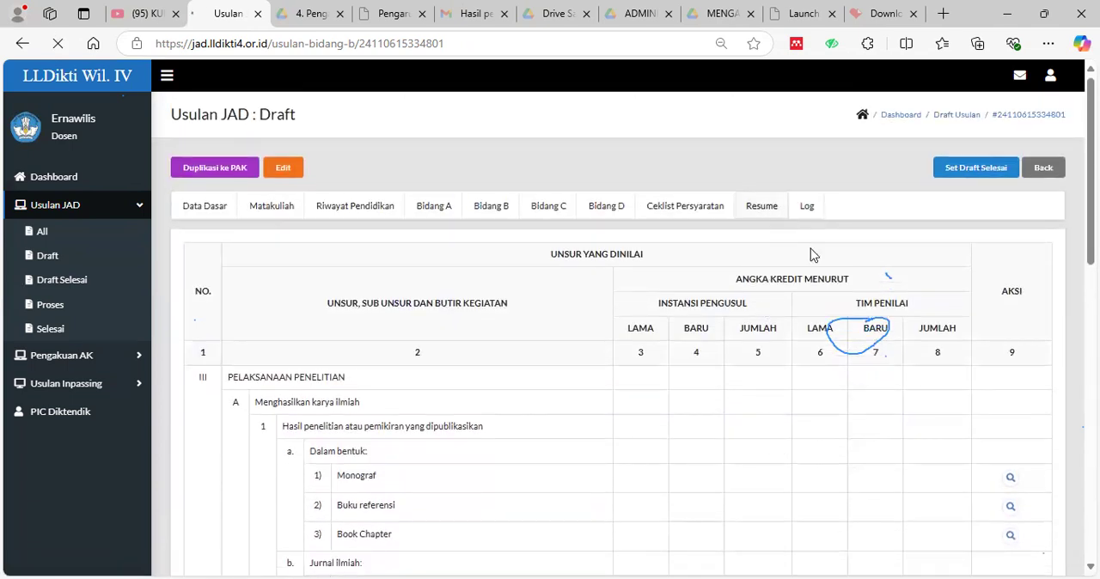
pyautogui.scroll(-8, 1049, 460)
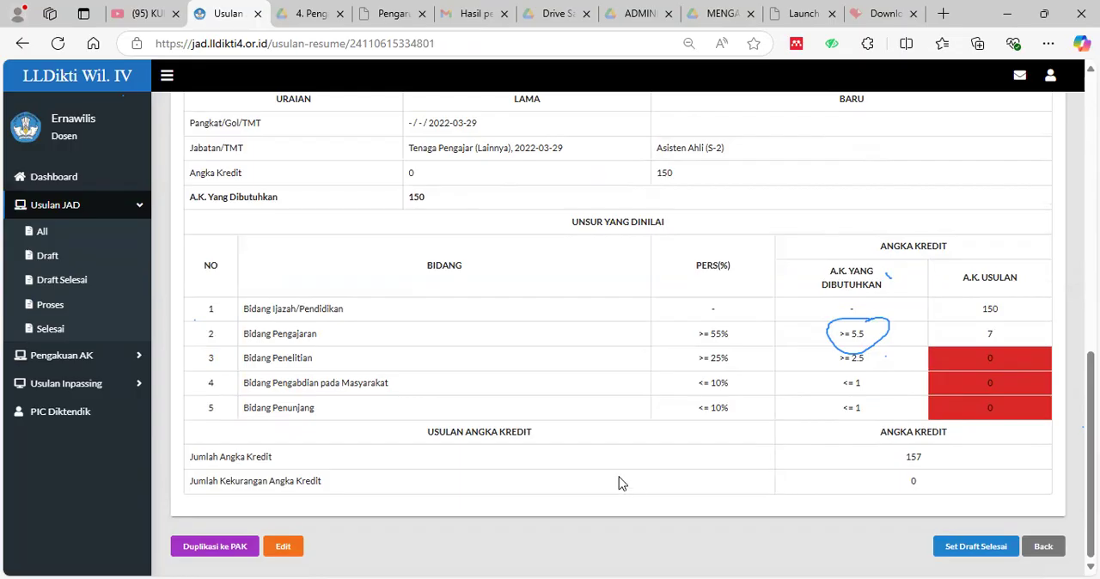
# Open the draft's Bidang C overview and examine its leadership, development, scheduled training and Insidental community service items.
pyautogui.scroll(3, 602, 468)
pyautogui.scroll(5, 509, 238)
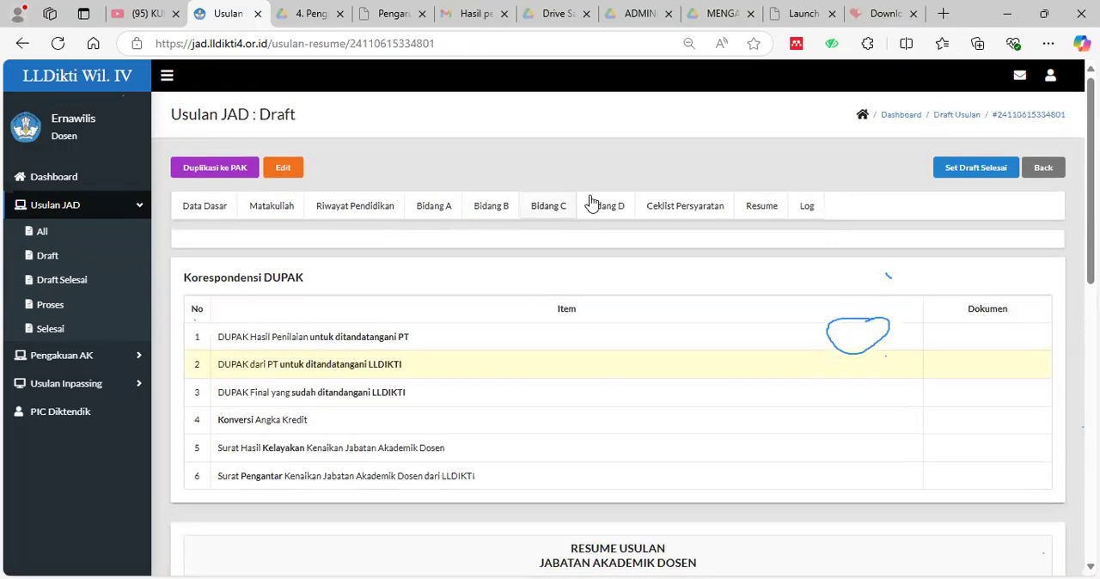
pyautogui.click(540, 215)
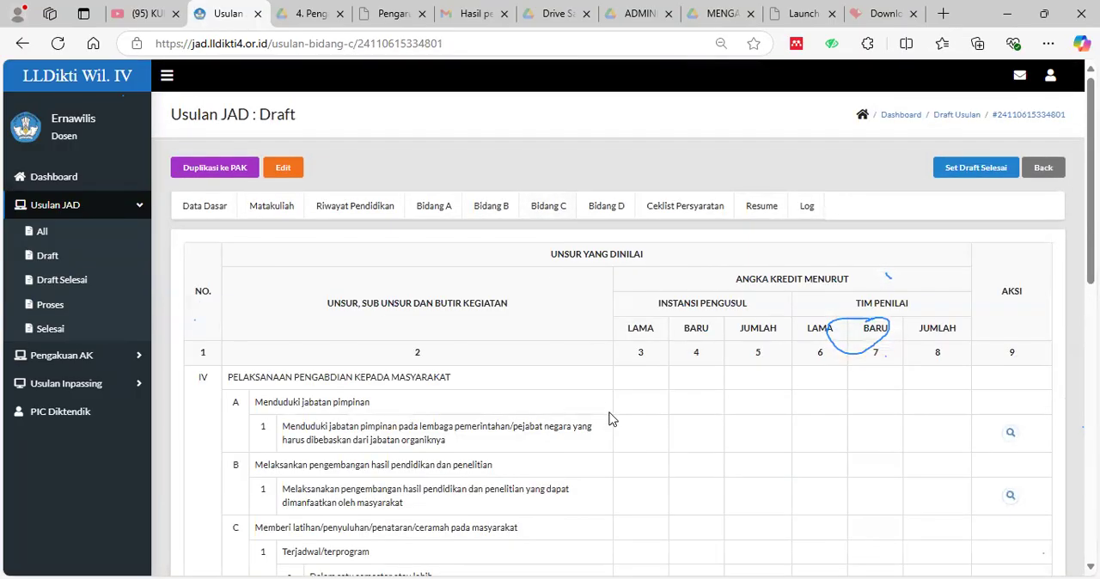
pyautogui.scroll(-1, 602, 434)
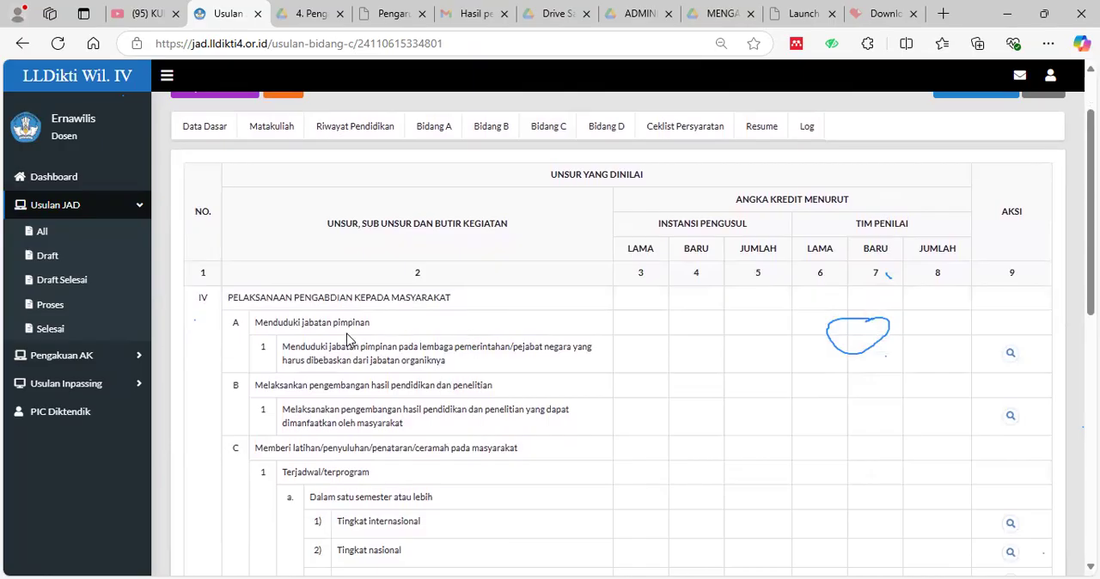
pyautogui.scroll(-2, 365, 430)
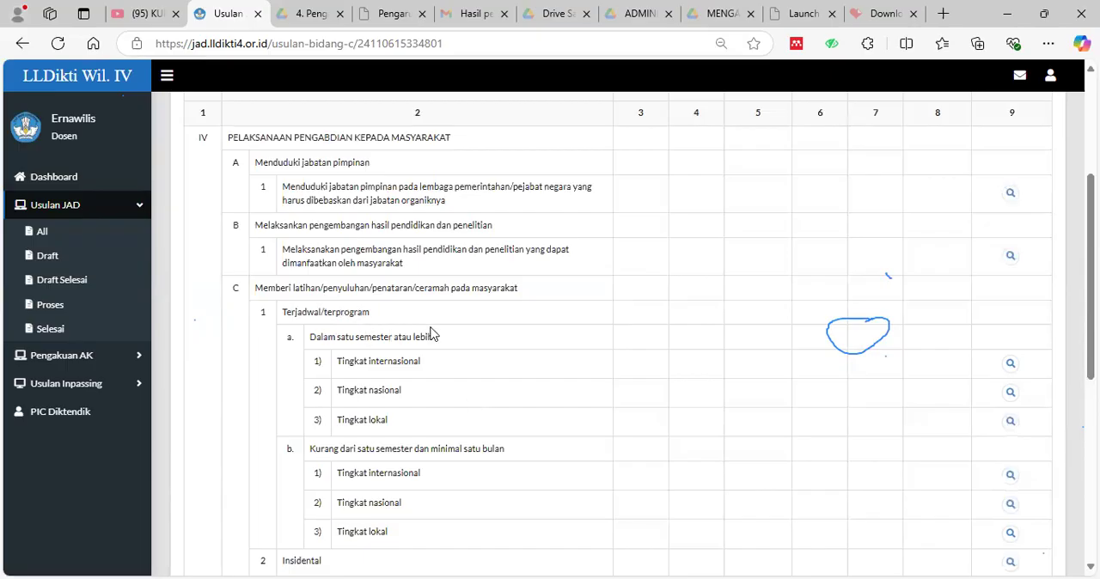
pyautogui.scroll(-1, 509, 419)
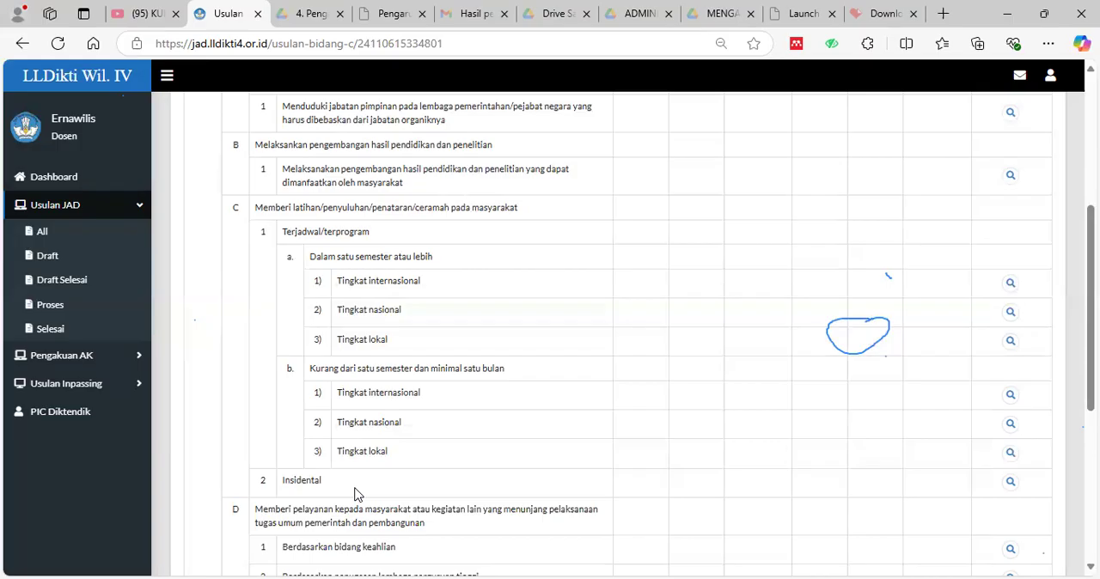
# Open a blank new entry for Insidental community training, examine its fields, and close it unfilled to return to the Bidang C overview.
pyautogui.click(1011, 485)
pyautogui.click(637, 362)
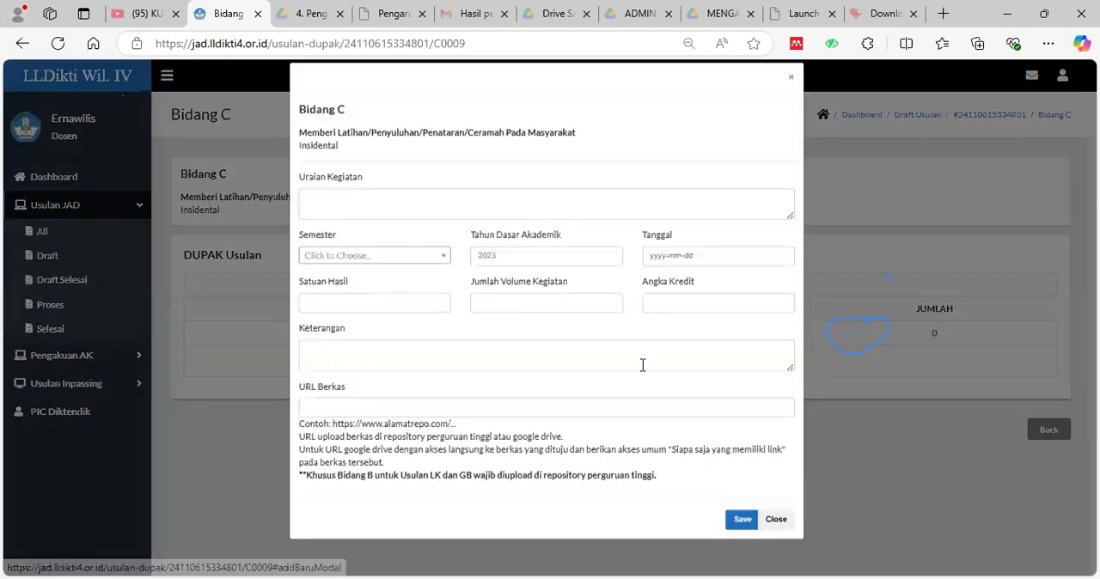
pyautogui.click(408, 213)
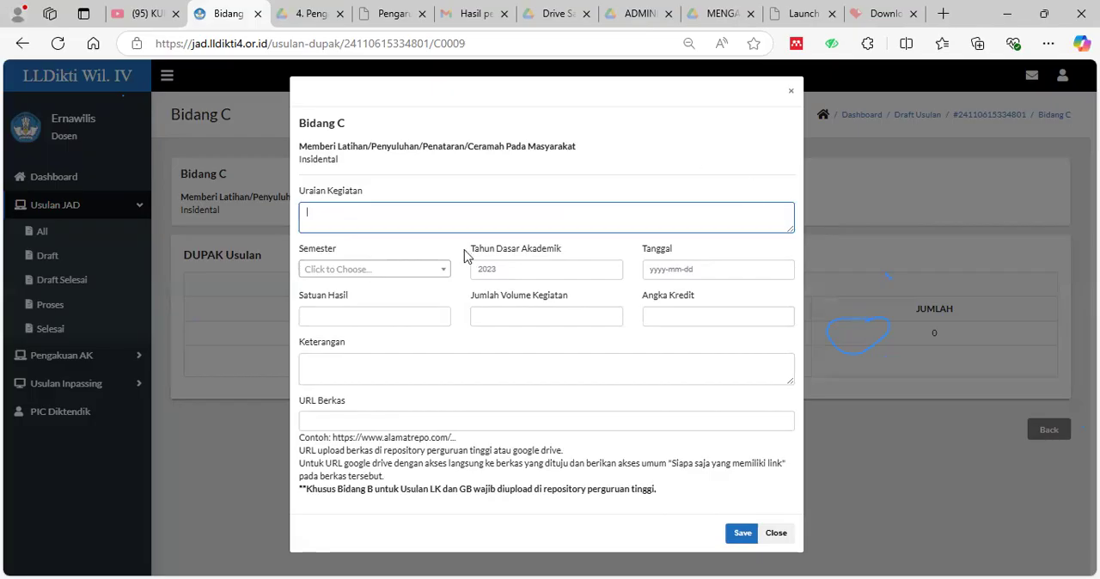
pyautogui.click(791, 91)
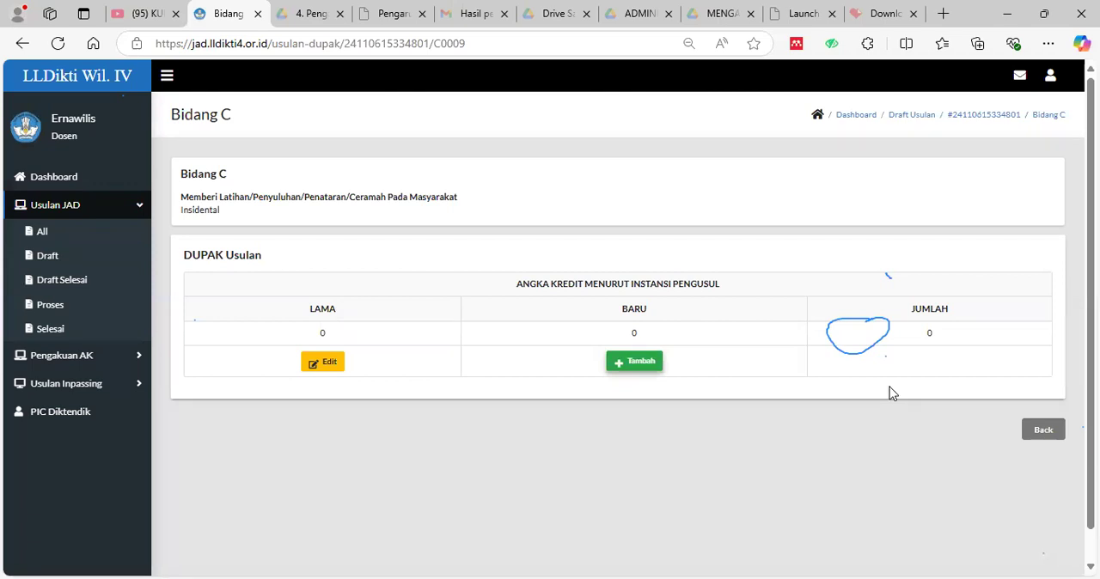
pyautogui.click(1054, 435)
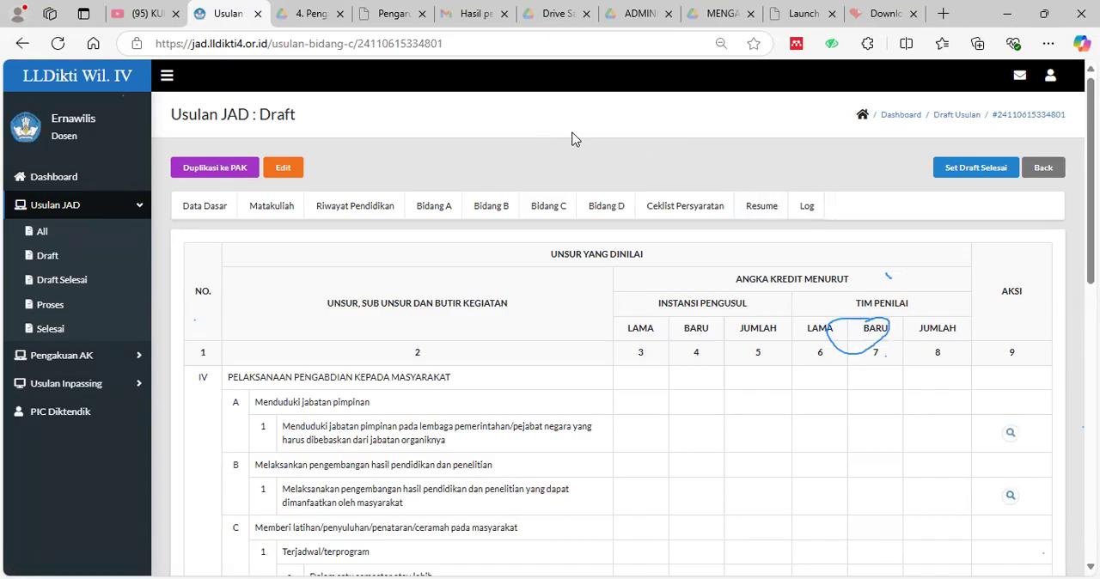
# Open the draft's Bidang D overview and examine its campus committee, government committee and professional organisation membership items.
pyautogui.scroll(-1, 569, 223)
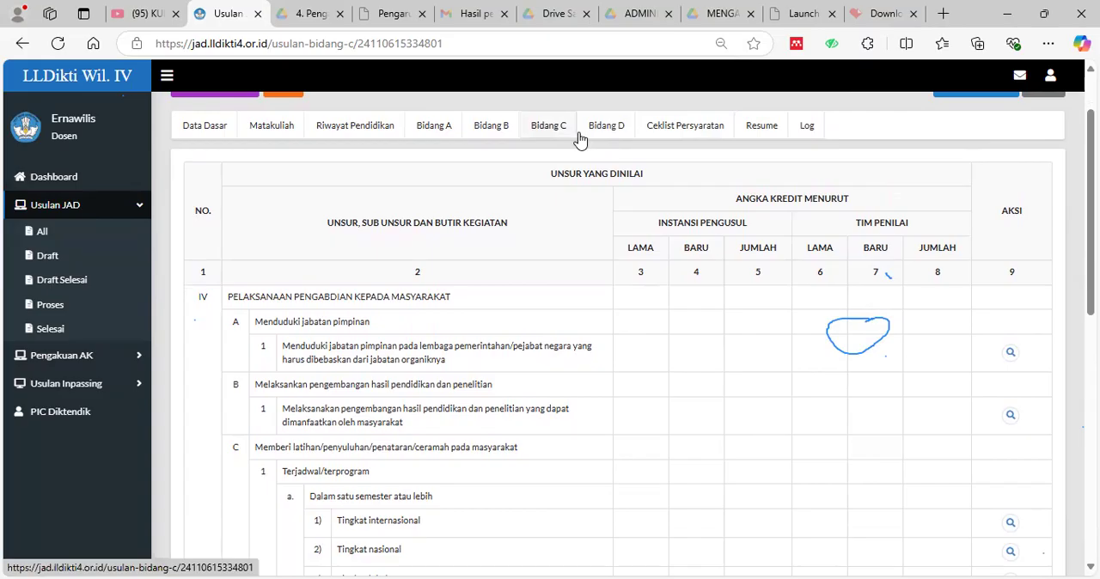
pyautogui.click(612, 128)
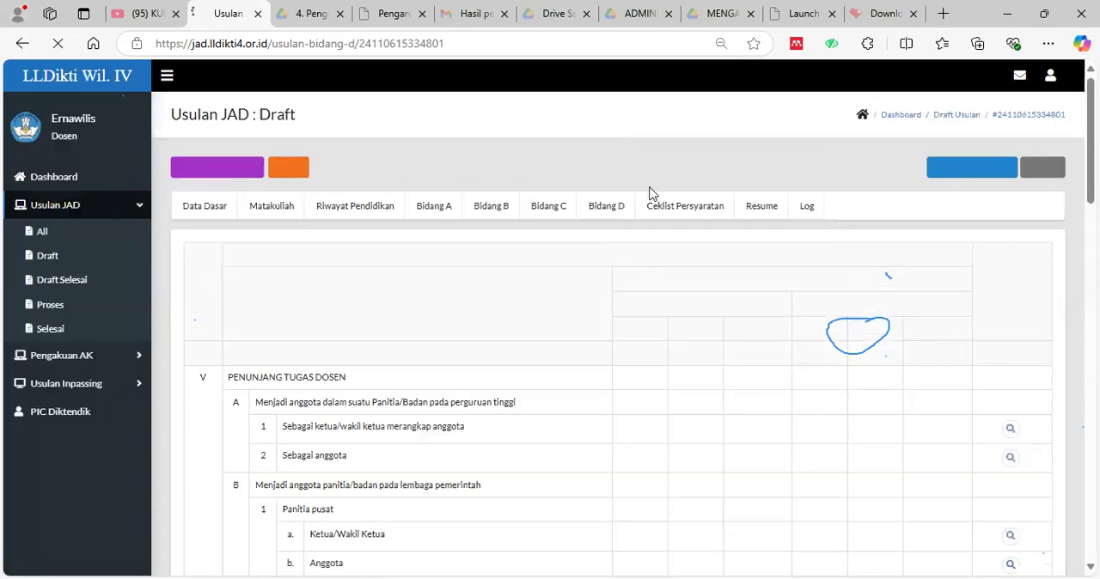
pyautogui.scroll(-2, 847, 417)
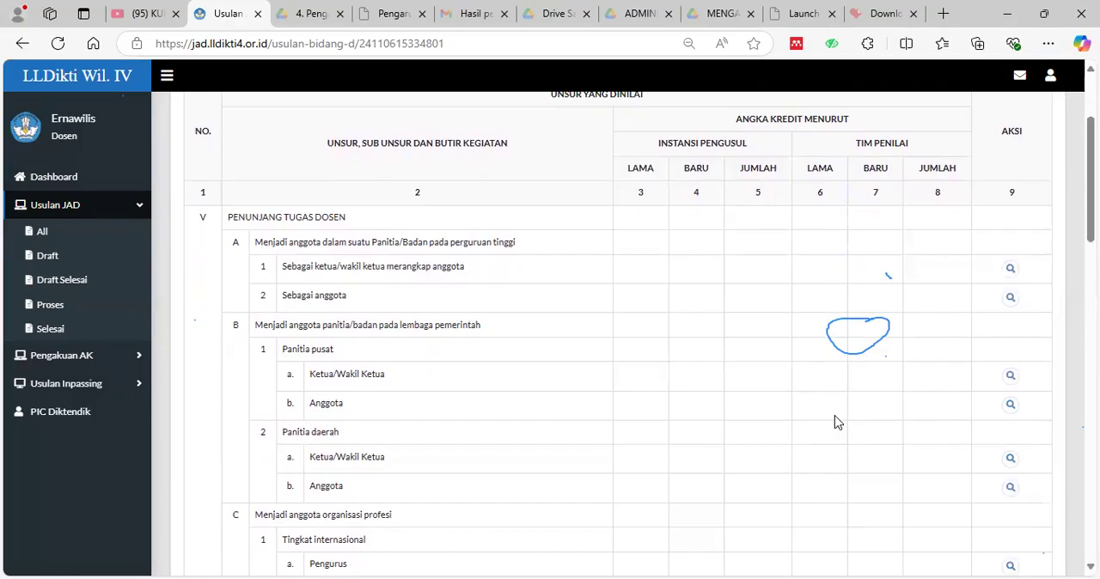
pyautogui.scroll(-1, 395, 375)
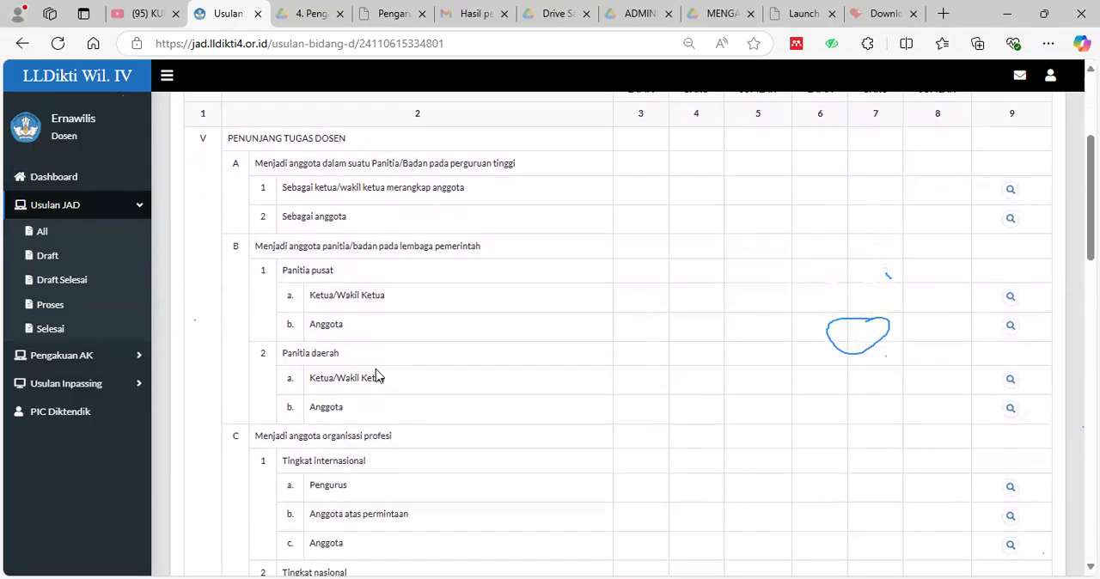
pyautogui.scroll(-1, 324, 421)
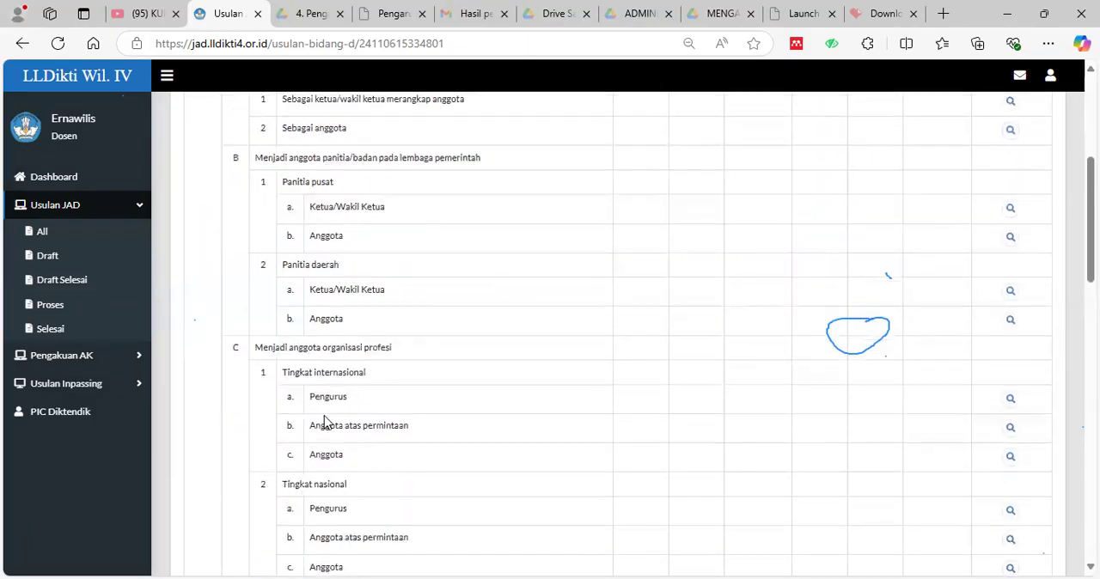
pyautogui.scroll(-2, 324, 421)
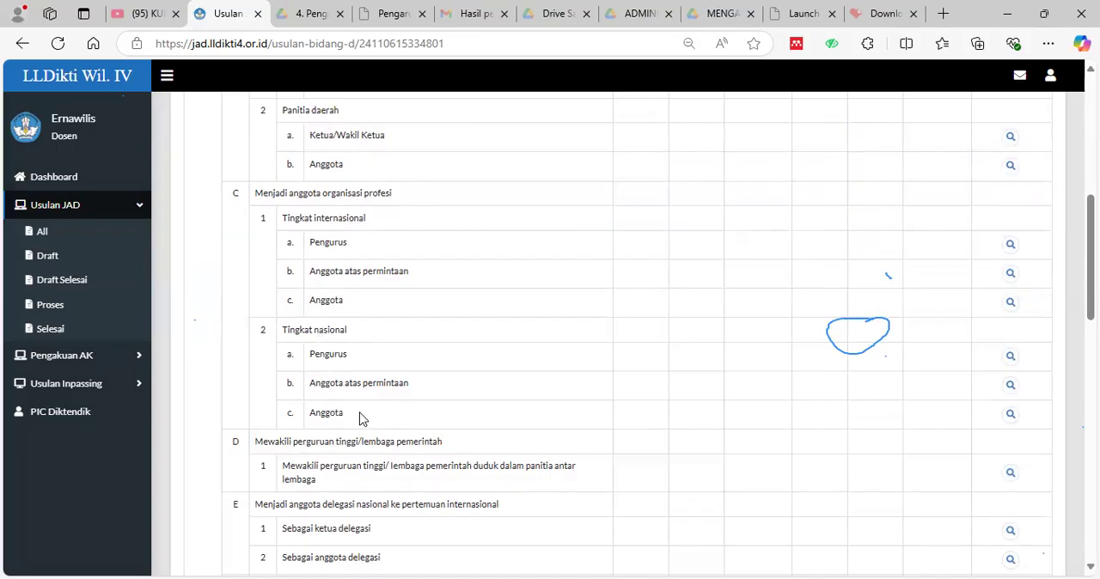
# Recheck the Bidang D chair and member roles for campus committees and for Panitia pusat and Panitia daerah.
pyautogui.scroll(1, 338, 369)
pyautogui.scroll(2, 374, 447)
pyautogui.scroll(2, 356, 351)
pyautogui.scroll(1, 387, 218)
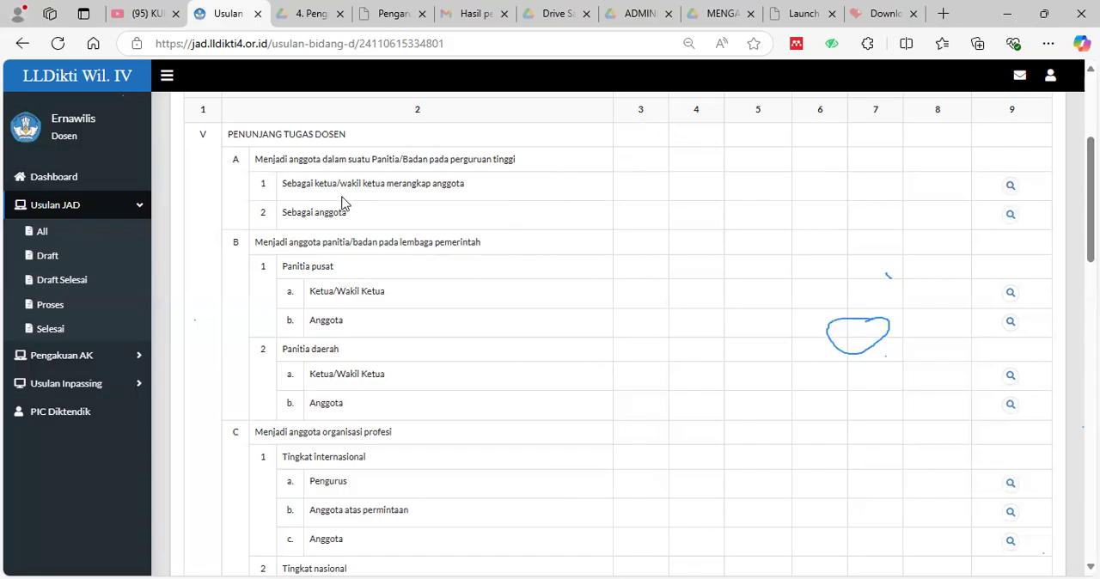
pyautogui.scroll(-2, 344, 206)
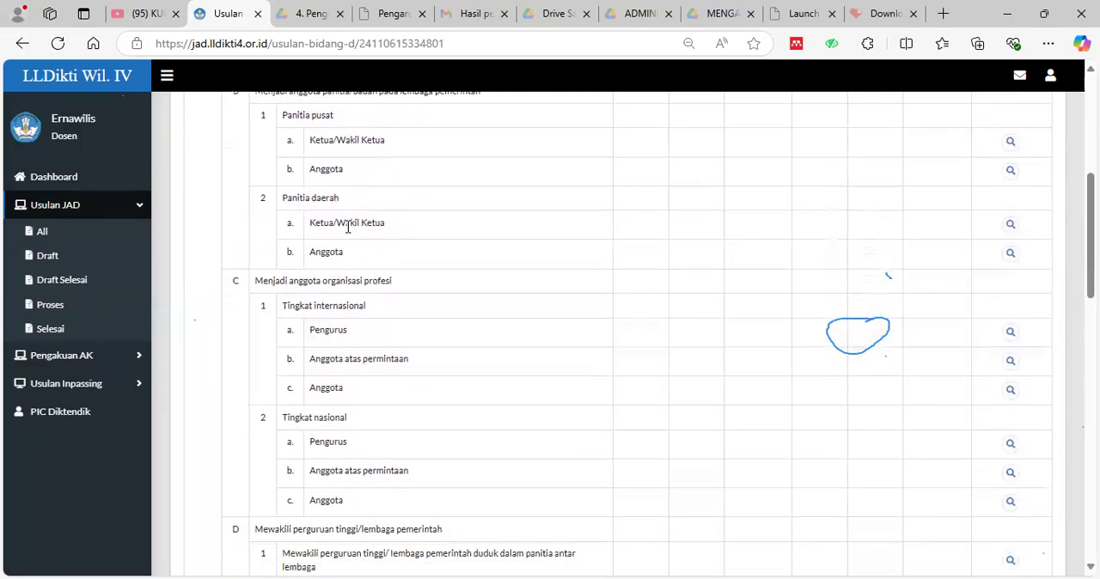
pyautogui.scroll(-1, 459, 292)
pyautogui.scroll(2, 469, 319)
pyautogui.scroll(-1, 470, 319)
pyautogui.scroll(1, 470, 319)
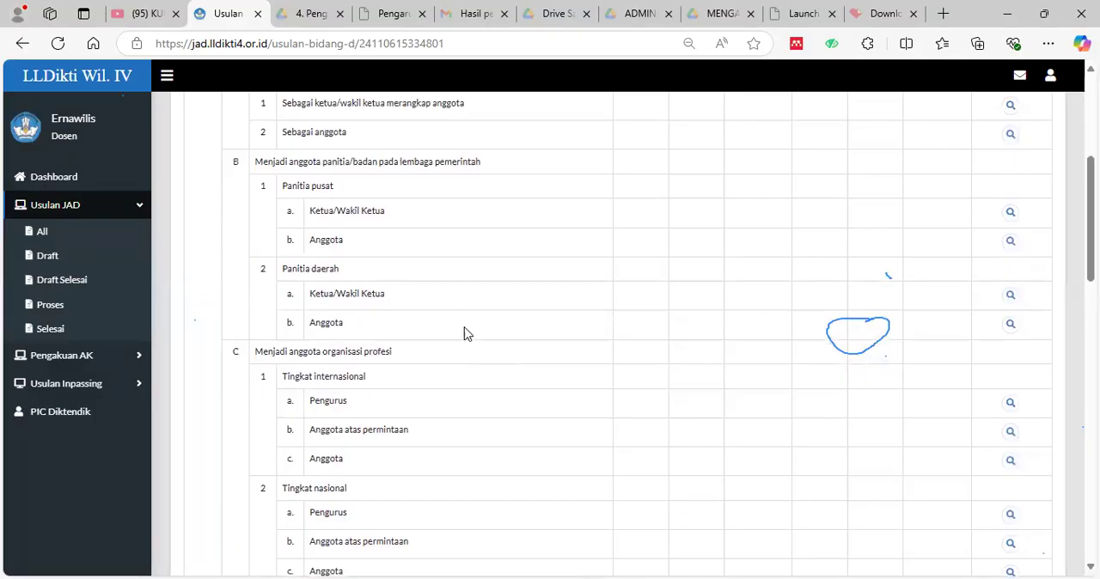
# Examine the Bidang D items for institutional representation, national delegations, scientific meetings and awards.
pyautogui.scroll(-1, 623, 469)
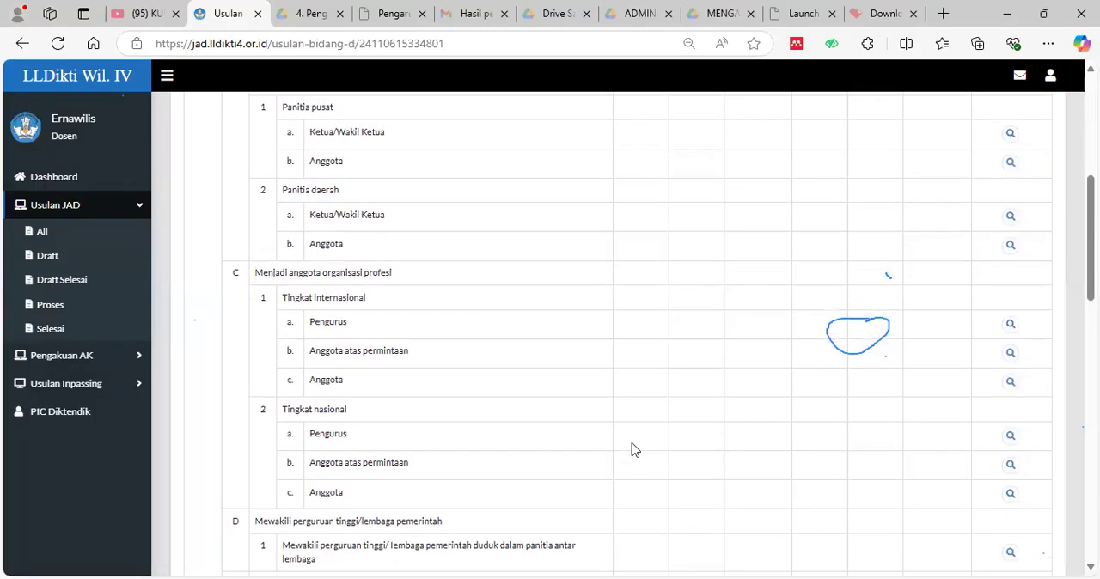
pyautogui.scroll(-1, 633, 443)
pyautogui.scroll(-2, 630, 442)
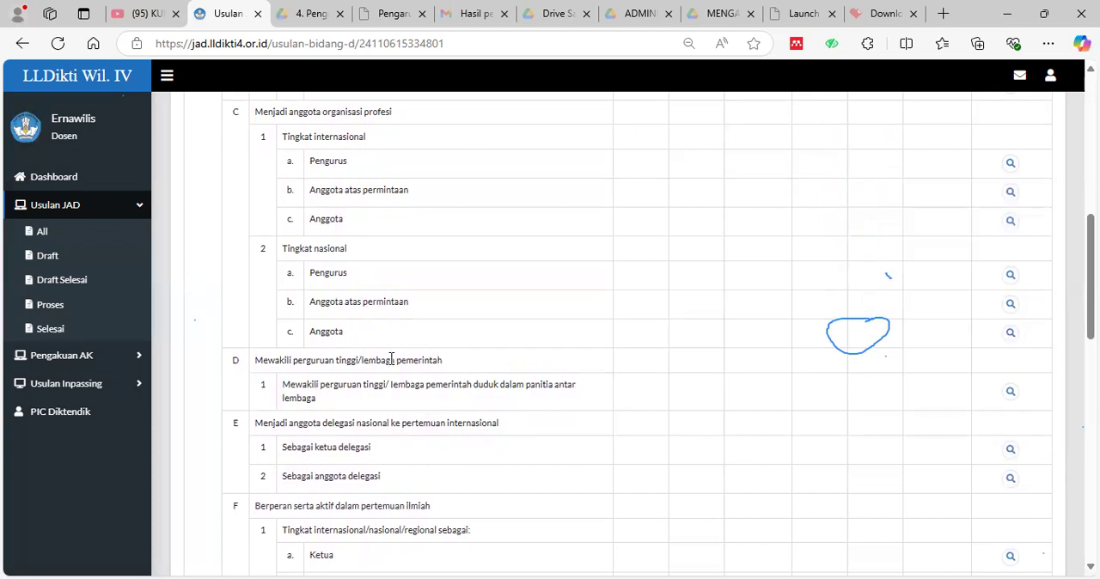
pyautogui.scroll(-3, 650, 514)
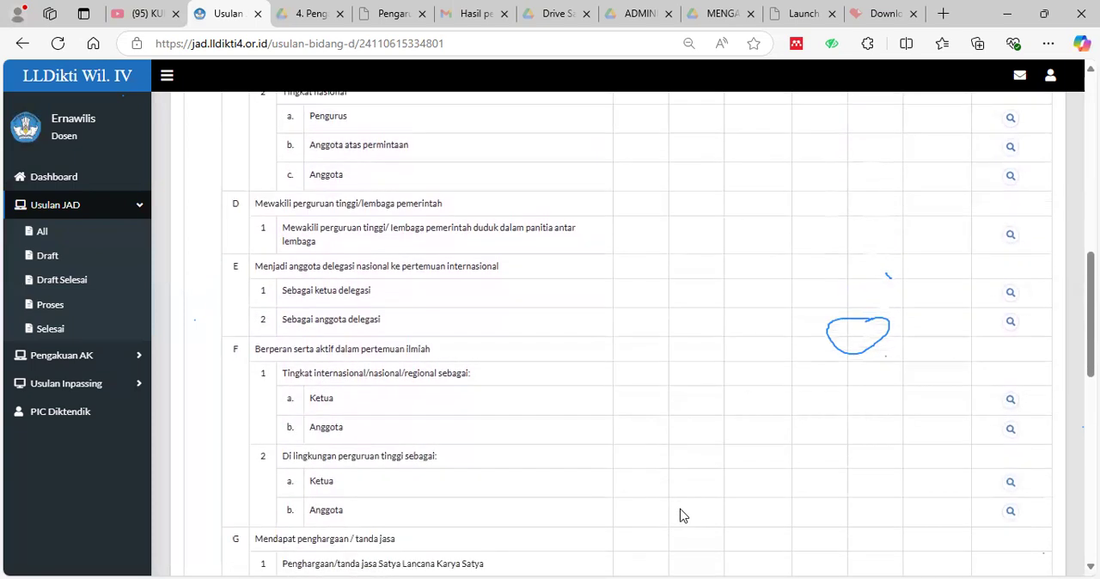
# Examine the remaining Bidang D items for school textbooks, sports or humanities achievements, assessment team membership and assessor activities.
pyautogui.scroll(-6, 458, 449)
pyautogui.scroll(-8, 460, 450)
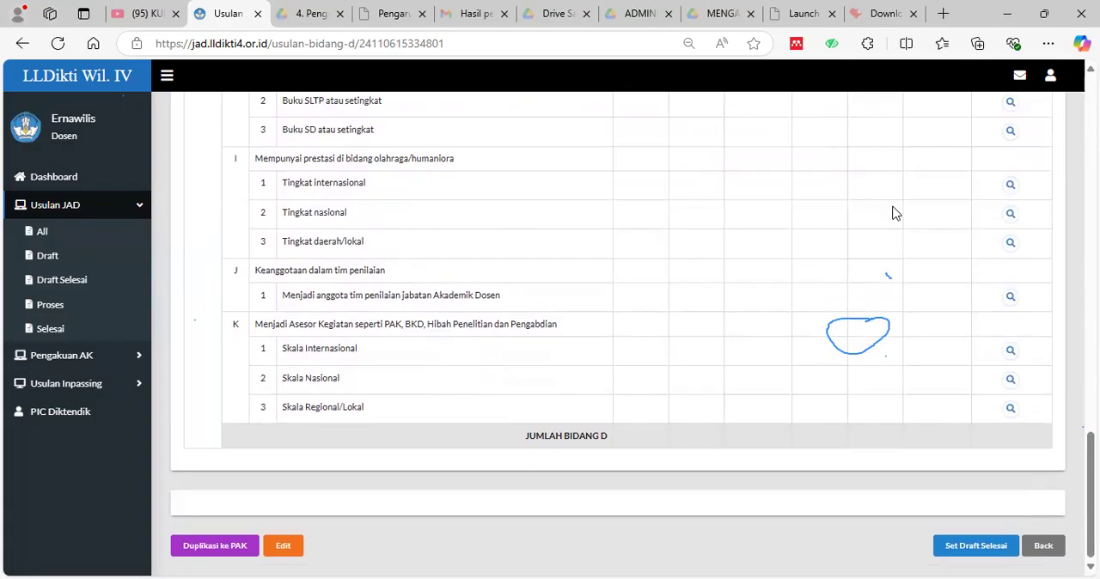
pyautogui.scroll(10, 778, 335)
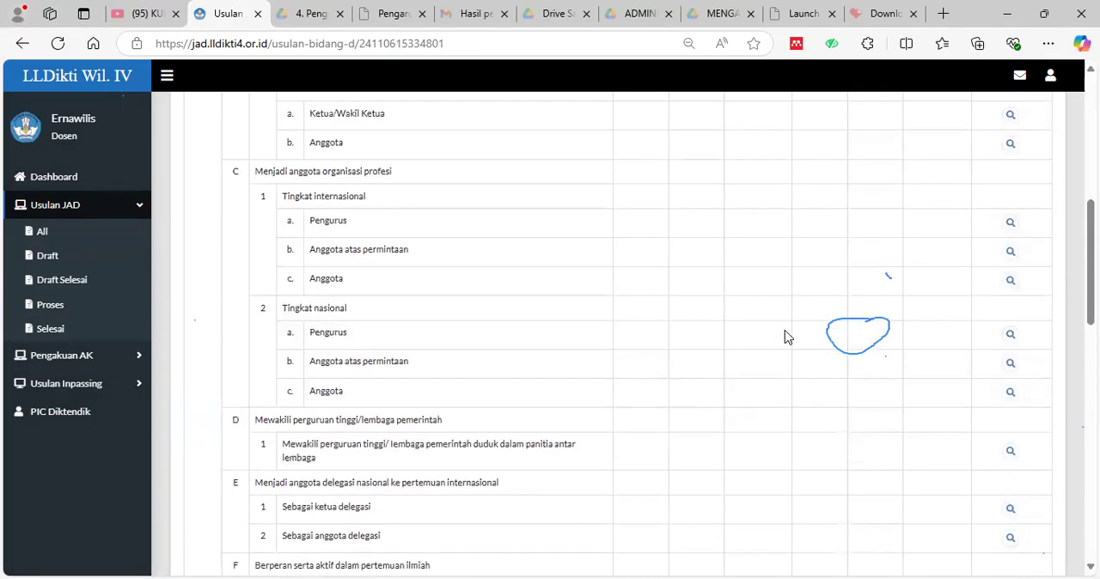
pyautogui.scroll(5, 784, 337)
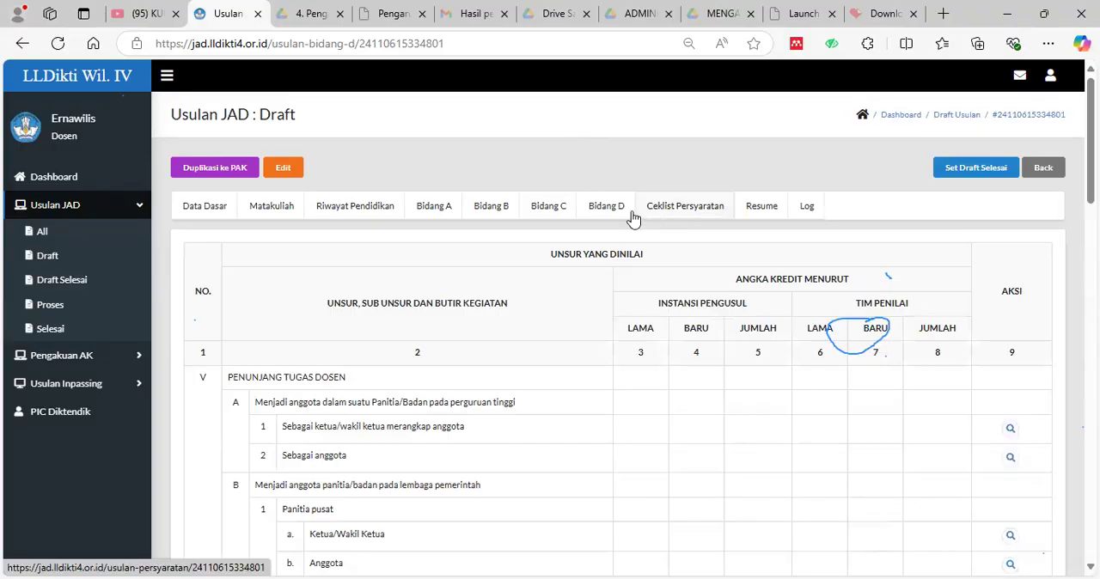
# Open the draft's Resume and examine the DUPAK correspondence, lecturer biodata, rank details and required versus proposed credits per field.
pyautogui.click(763, 217)
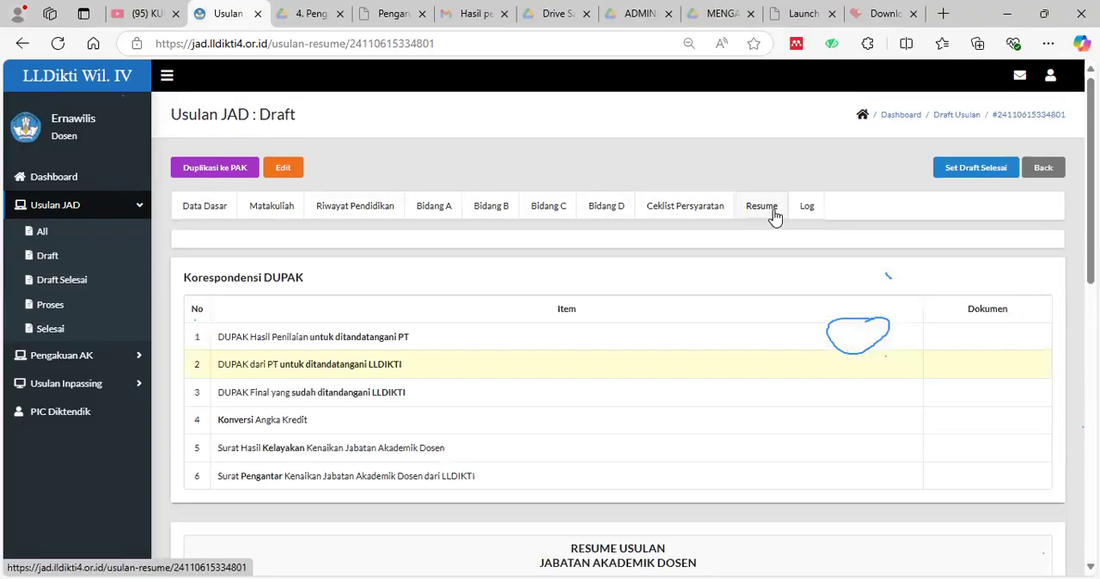
pyautogui.scroll(-3, 879, 401)
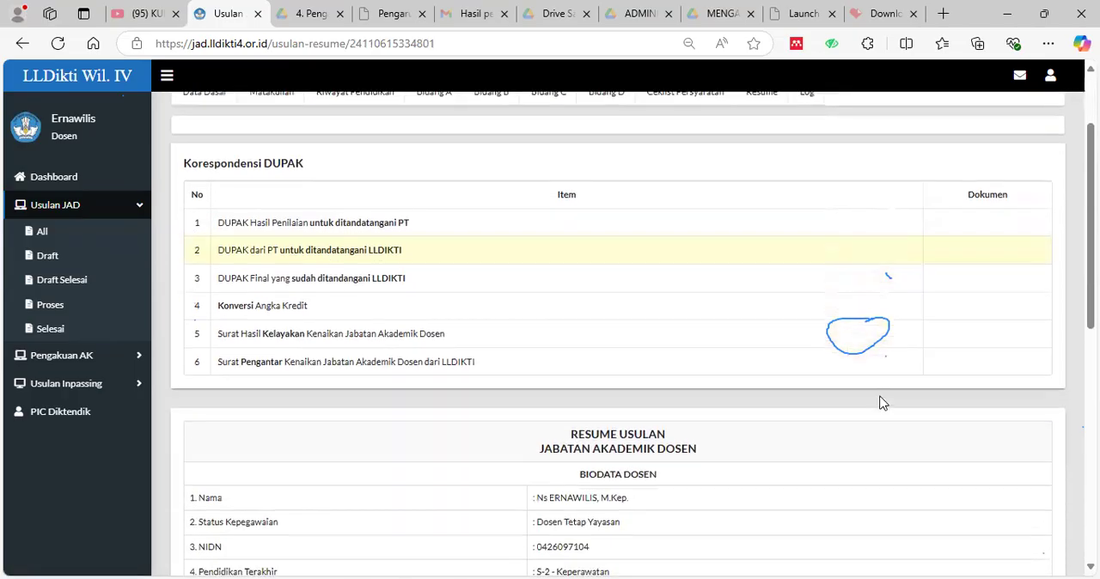
pyautogui.scroll(-5, 880, 401)
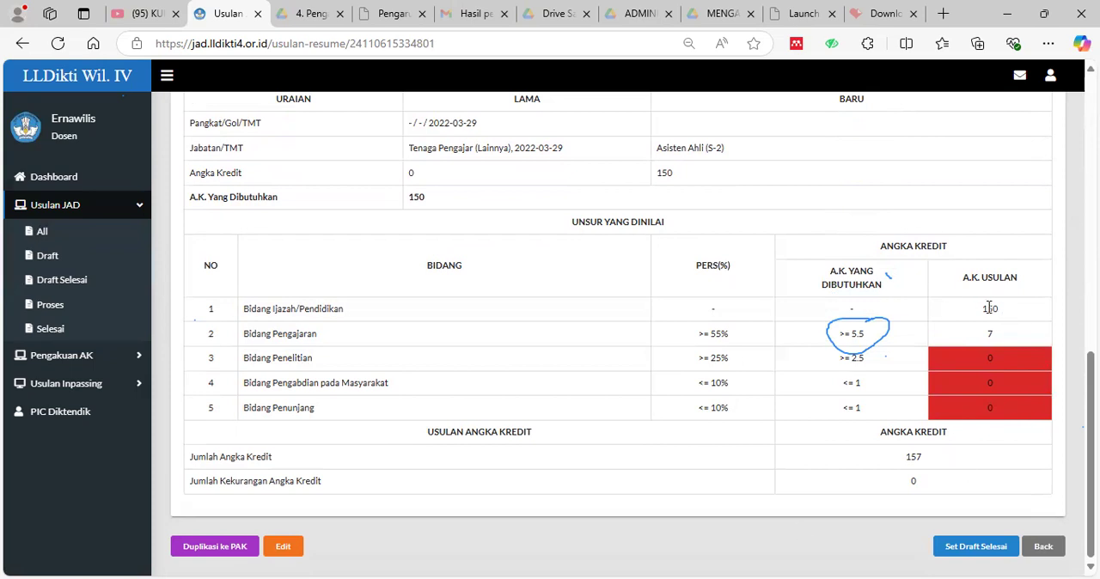
pyautogui.scroll(2, 638, 385)
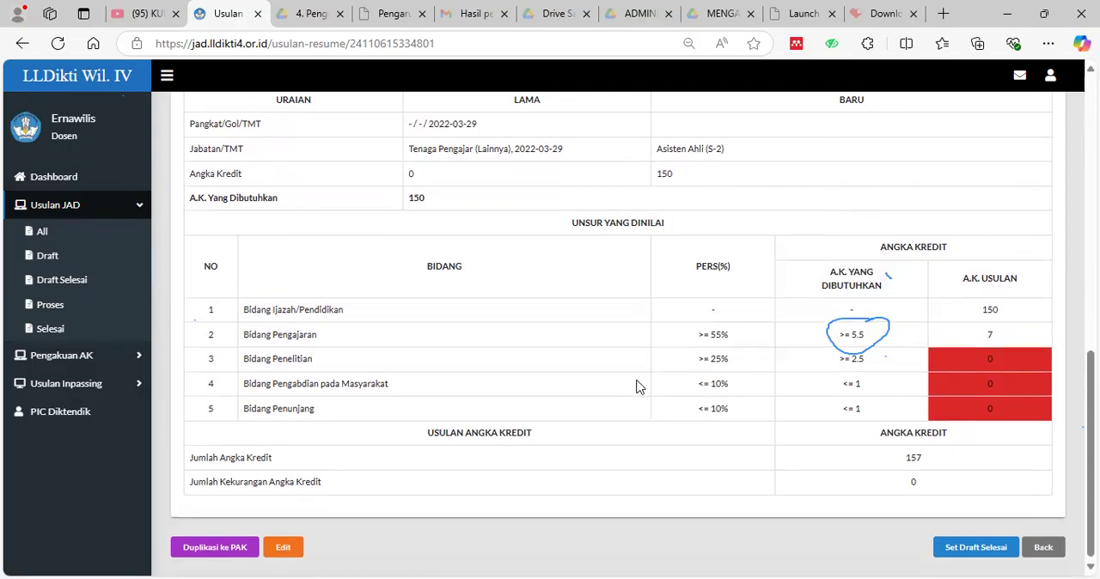
pyautogui.scroll(2, 638, 387)
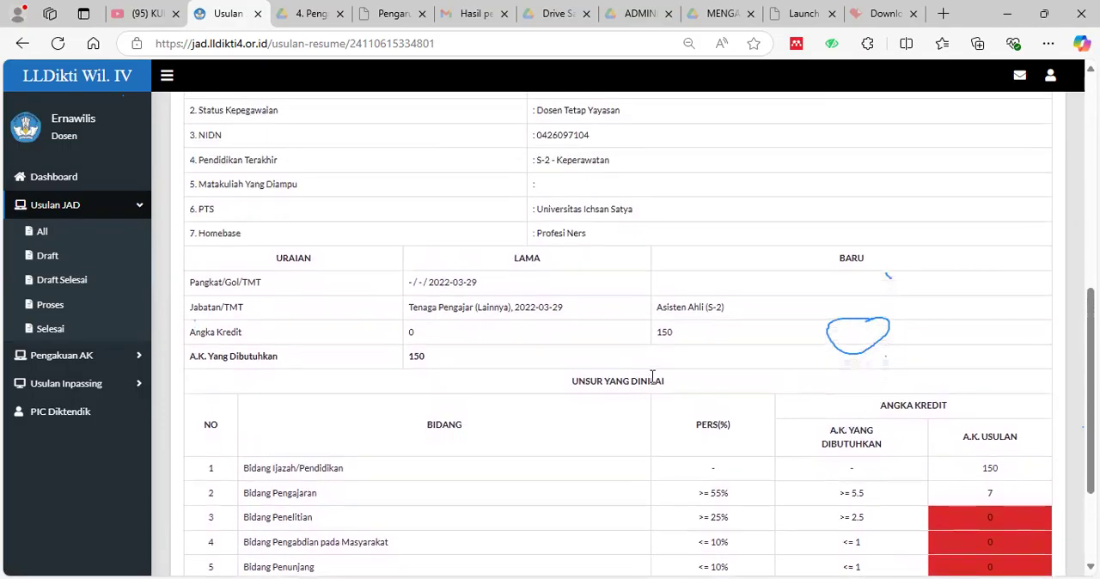
pyautogui.scroll(5, 670, 378)
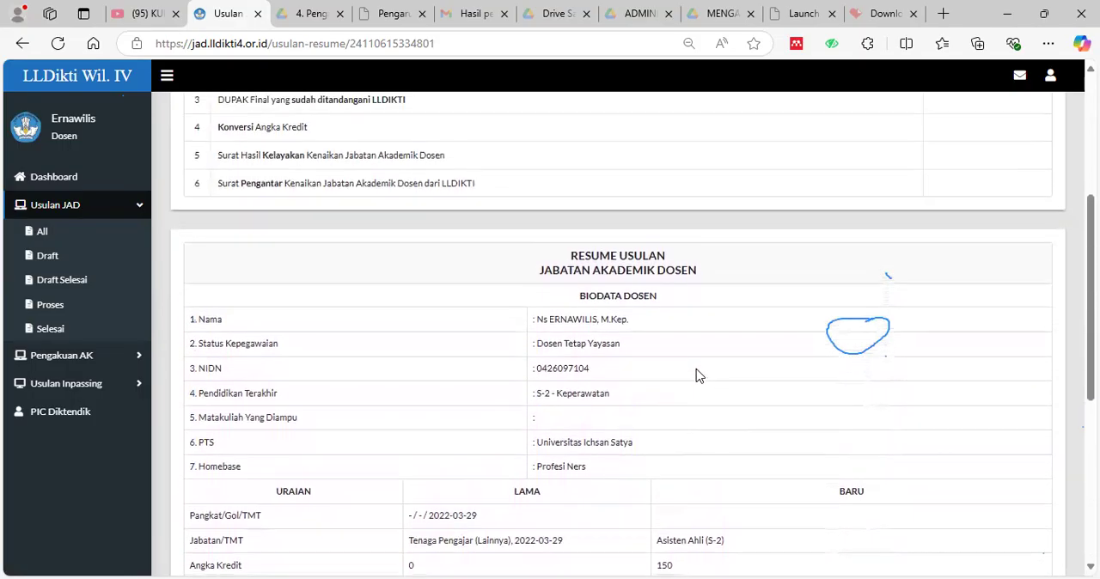
pyautogui.scroll(-4, 746, 336)
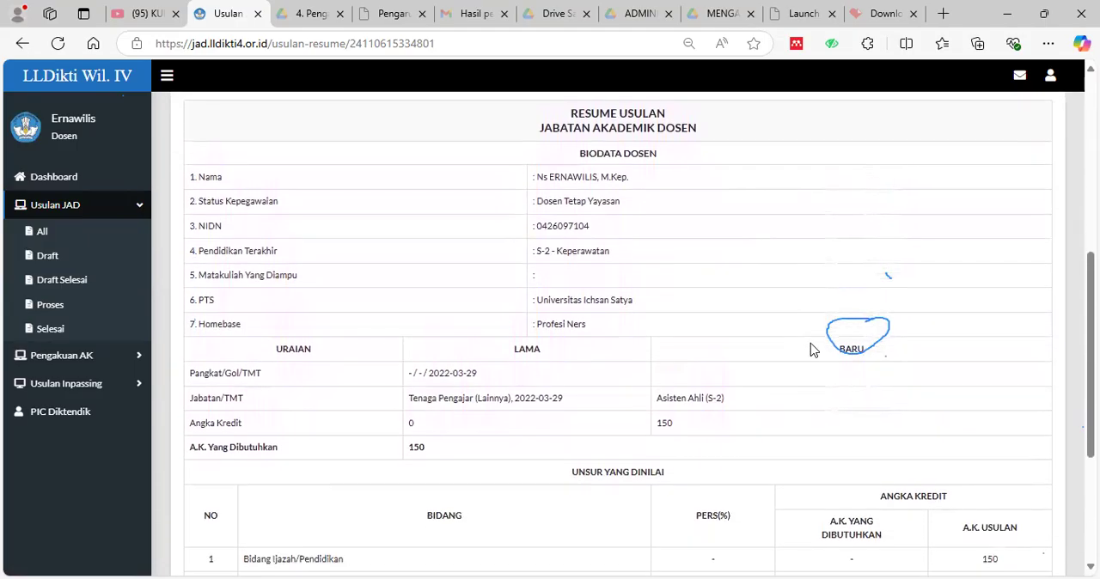
pyautogui.scroll(-6, 972, 375)
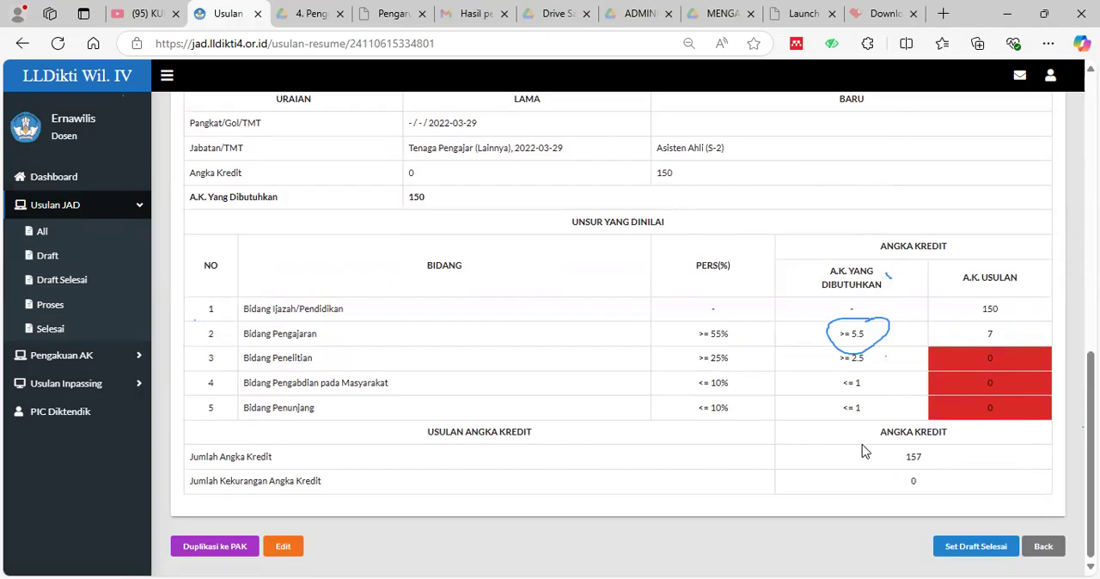
# Open the draft's Ceklist Persyaratan and examine its document requirements, from the leader's cover letter through the additional Guru Besar conditions.
pyautogui.scroll(1, 963, 445)
pyautogui.scroll(15, 868, 395)
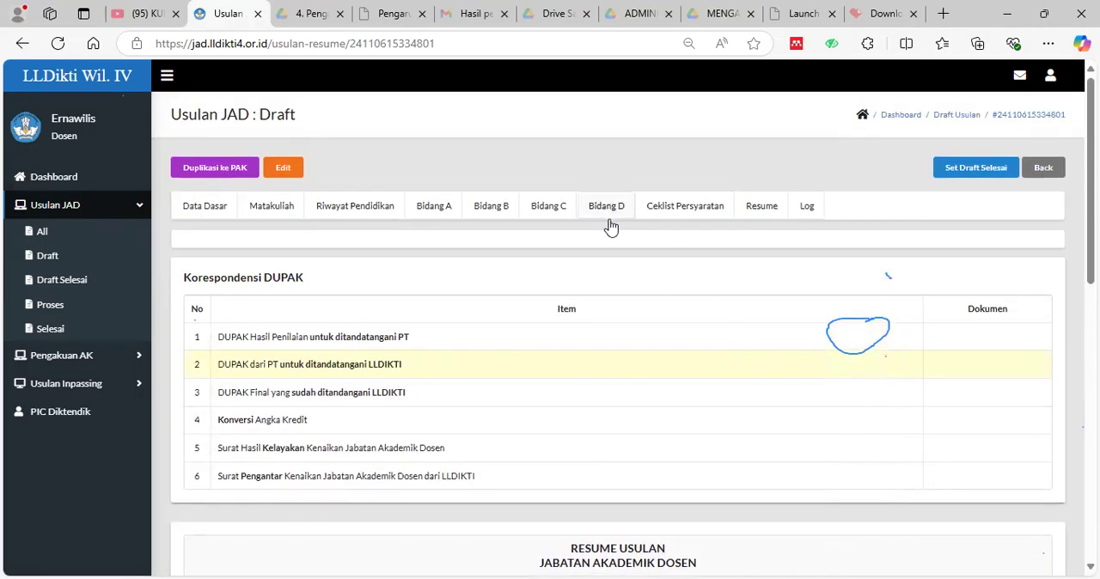
pyautogui.click(681, 217)
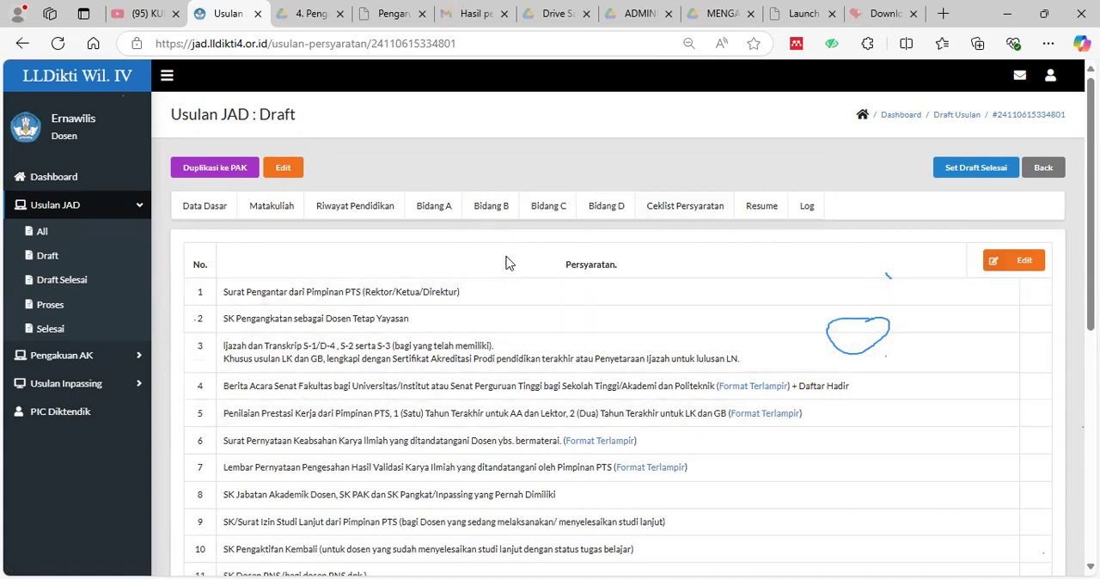
pyautogui.scroll(-3, 507, 262)
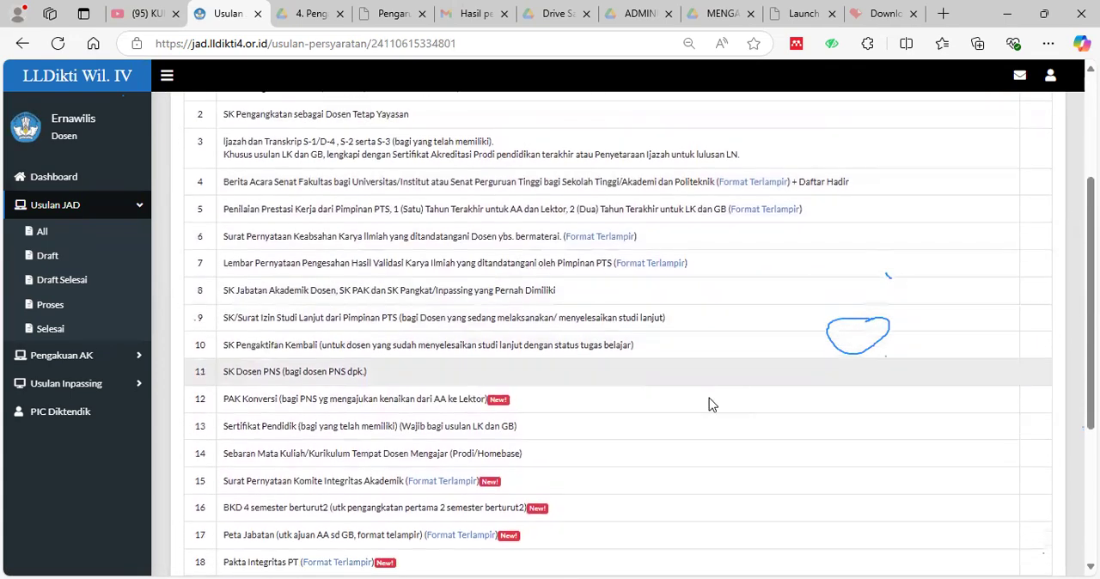
pyautogui.scroll(-3, 709, 405)
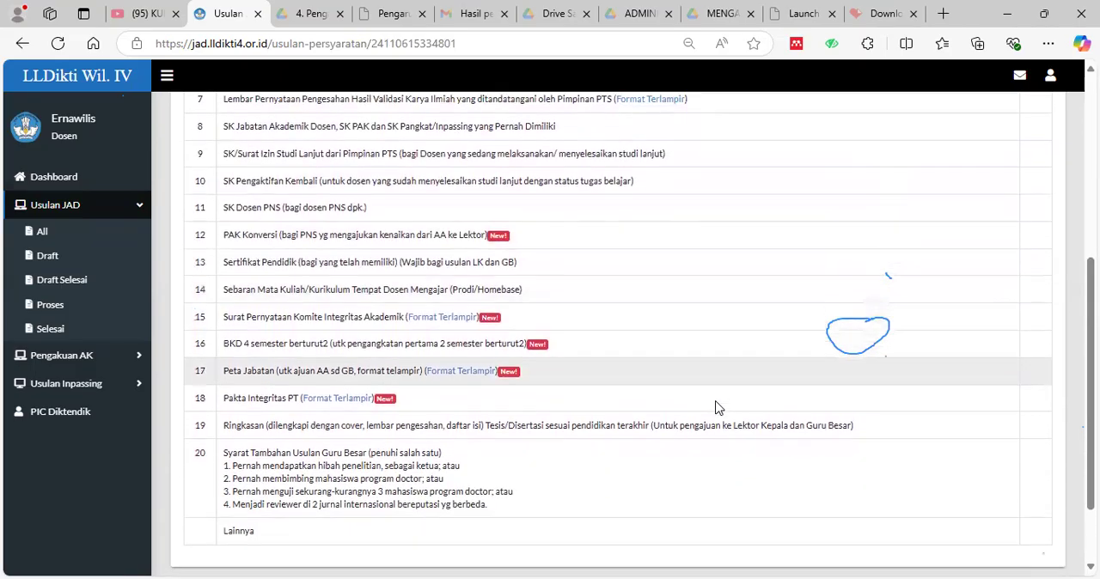
pyautogui.scroll(-2, 718, 408)
pyautogui.scroll(4, 720, 410)
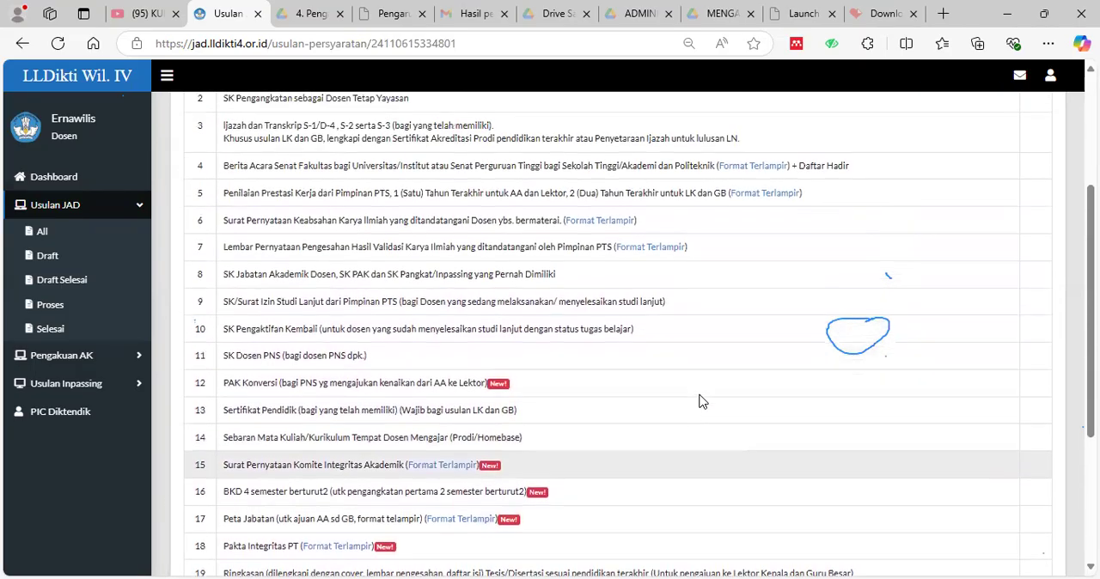
pyautogui.scroll(-4, 700, 402)
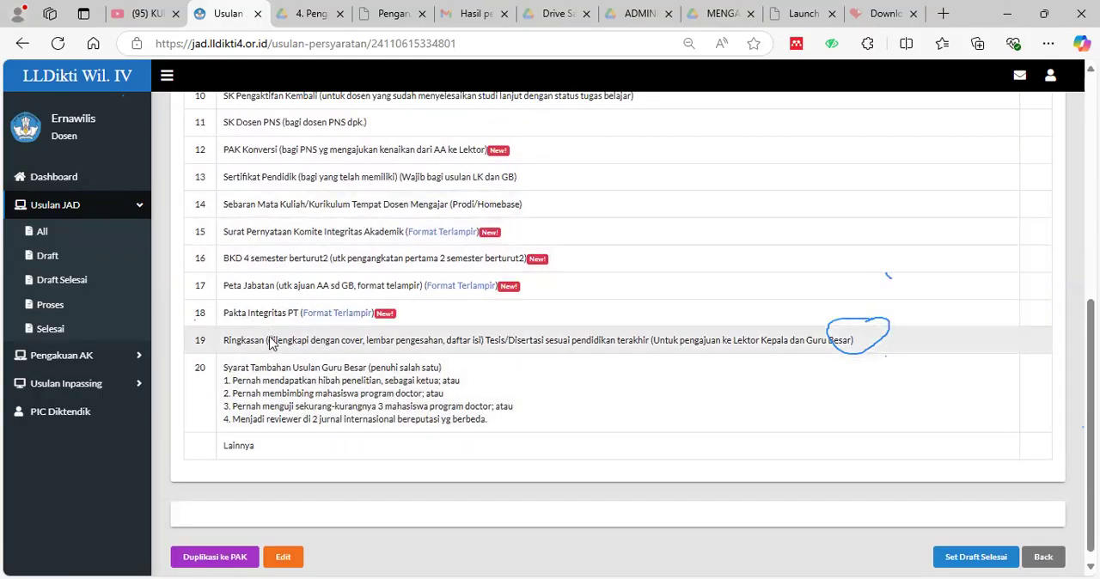
pyautogui.scroll(5, 480, 372)
pyautogui.scroll(1, 480, 372)
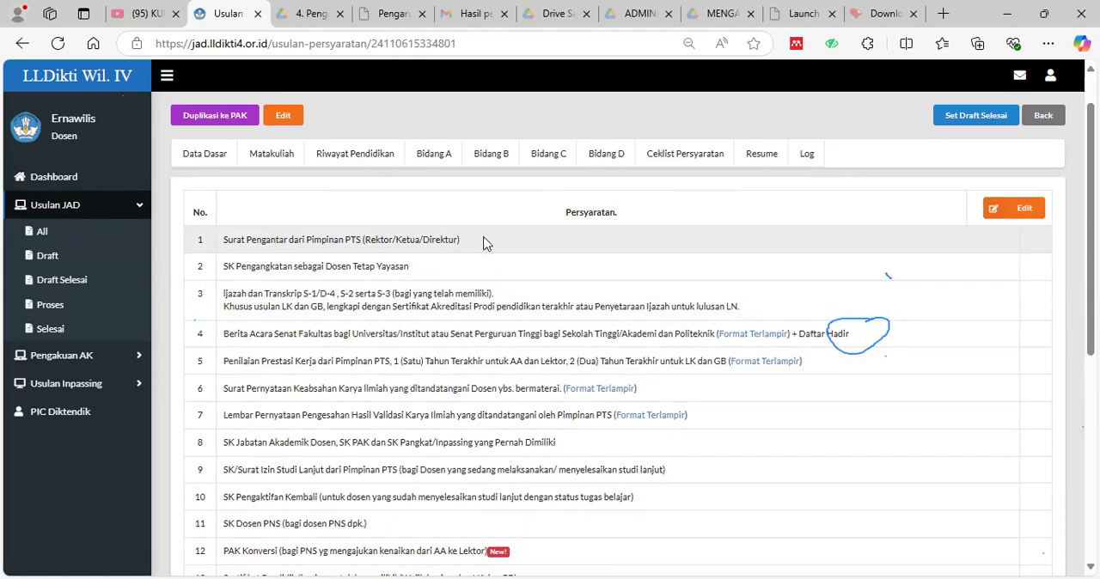
pyautogui.scroll(-1, 484, 243)
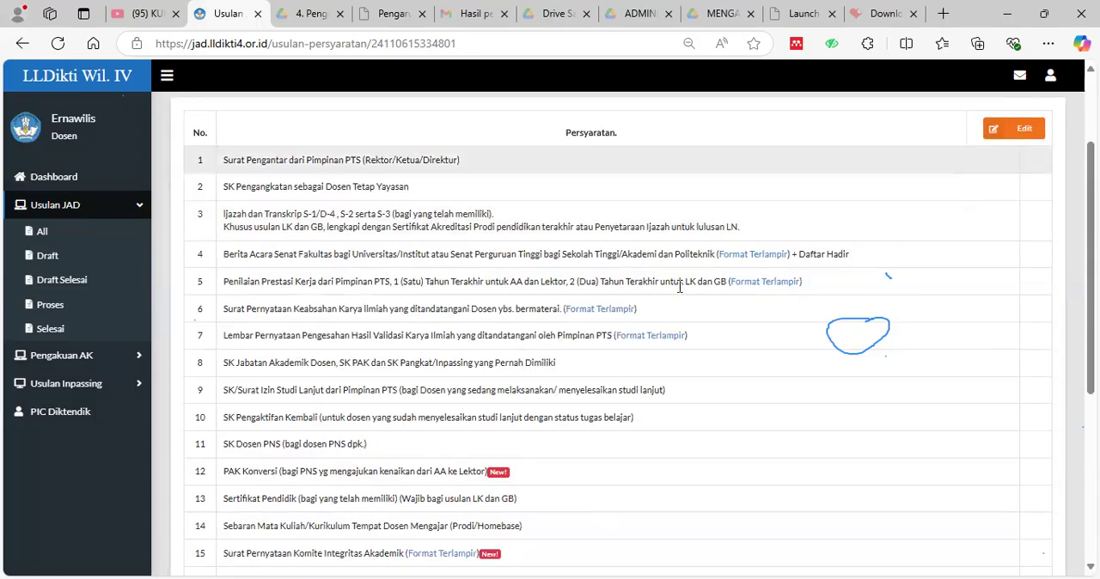
# Open the requirements checklist for editing, inspect the file upload form for Ijazah dan Transkrip, and close it without choosing a file.
pyautogui.scroll(1, 971, 211)
pyautogui.click(1031, 213)
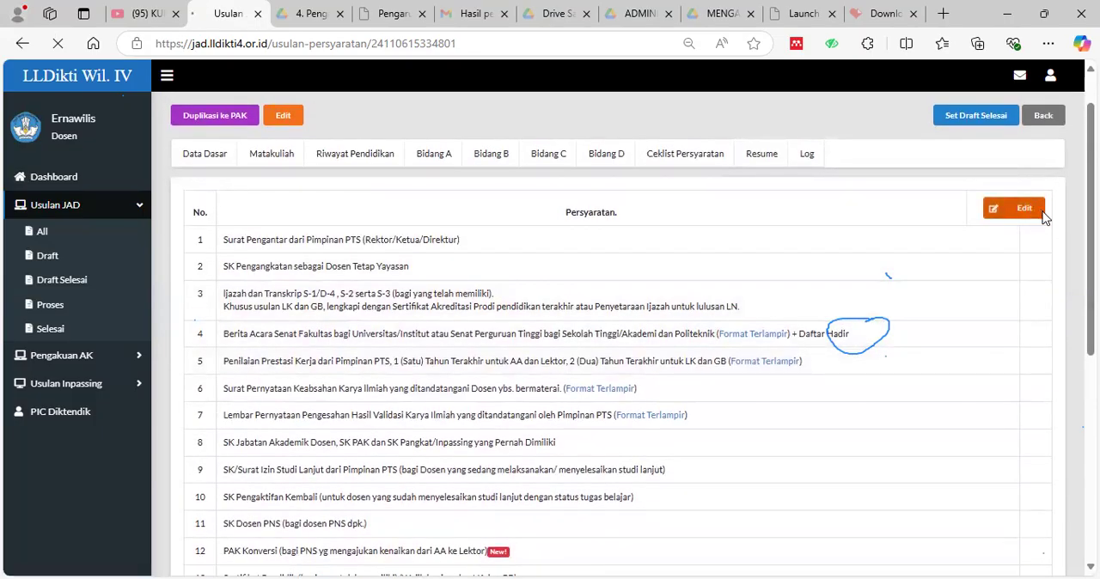
pyautogui.scroll(-1, 844, 352)
pyautogui.scroll(-3, 842, 358)
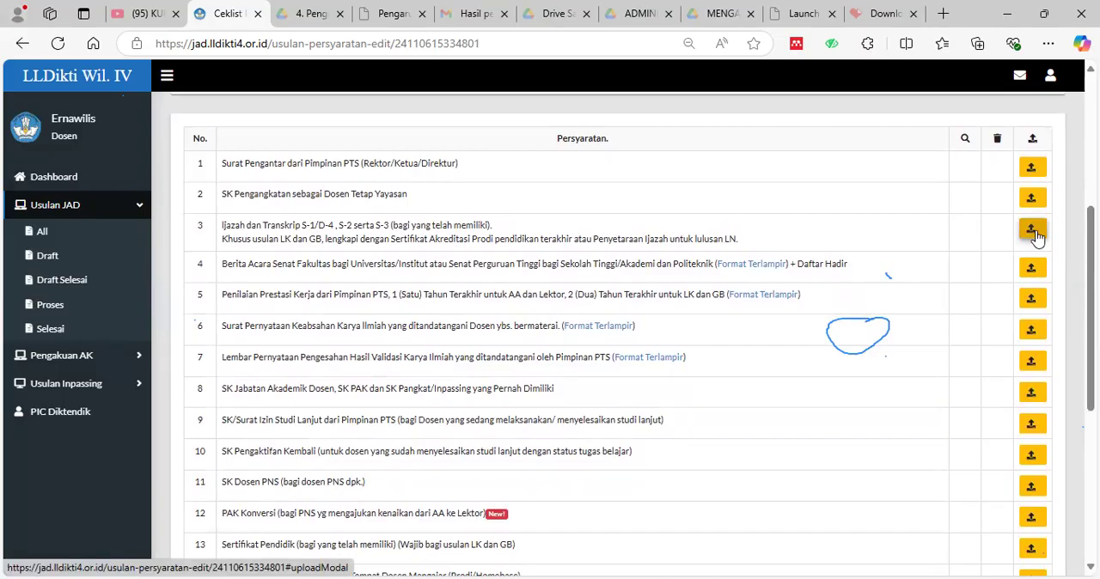
pyautogui.click(1034, 232)
pyautogui.click(333, 196)
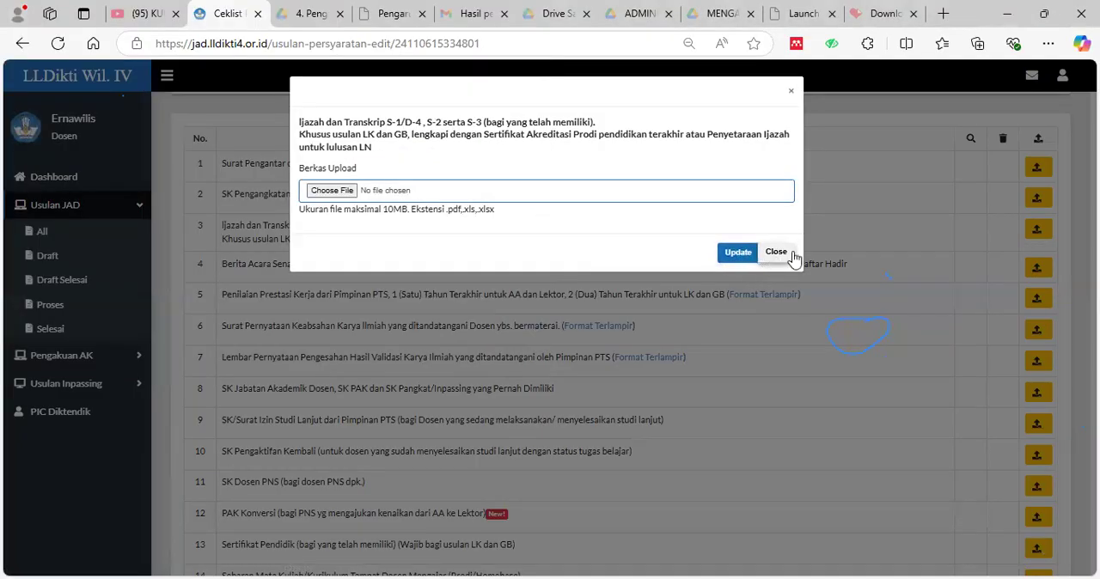
pyautogui.click(776, 252)
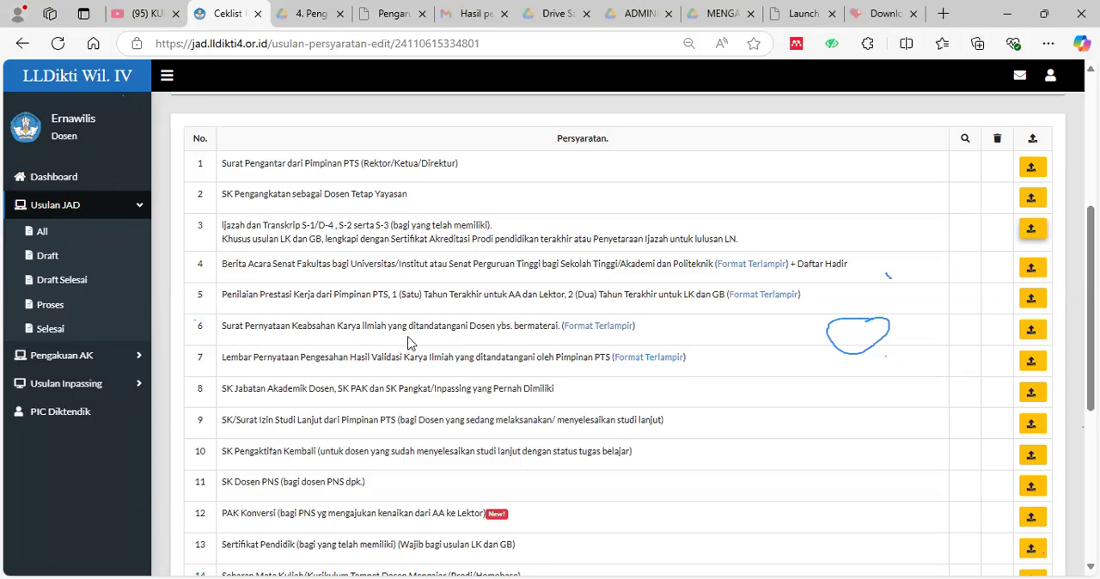
# Open the attached format for Surat Pernyataan Keabsahan Karya Ilmiah and skim the one-page statement.
pyautogui.click(616, 335)
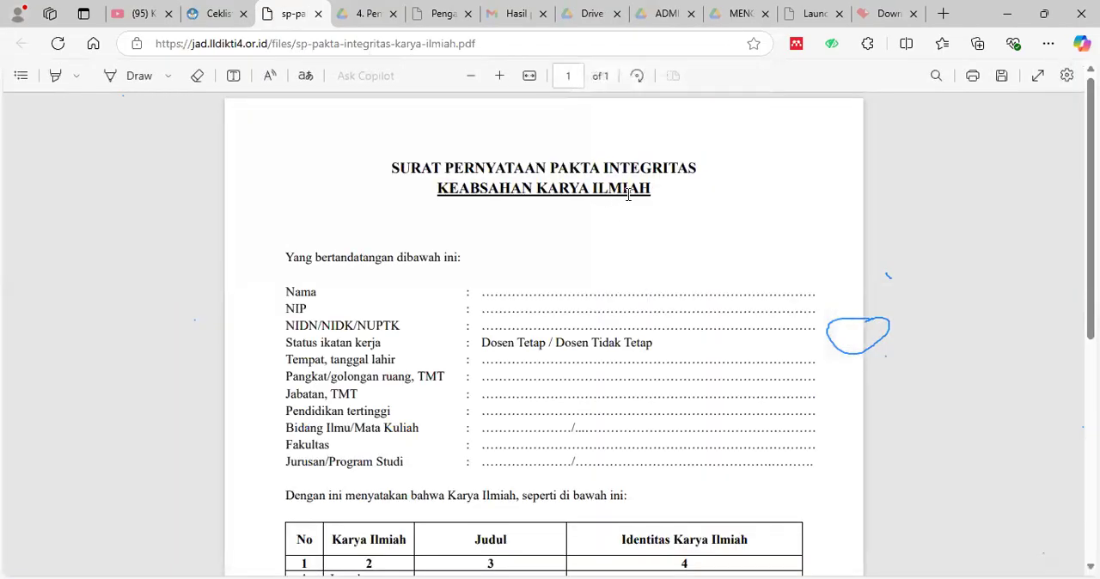
pyautogui.scroll(-2, 650, 222)
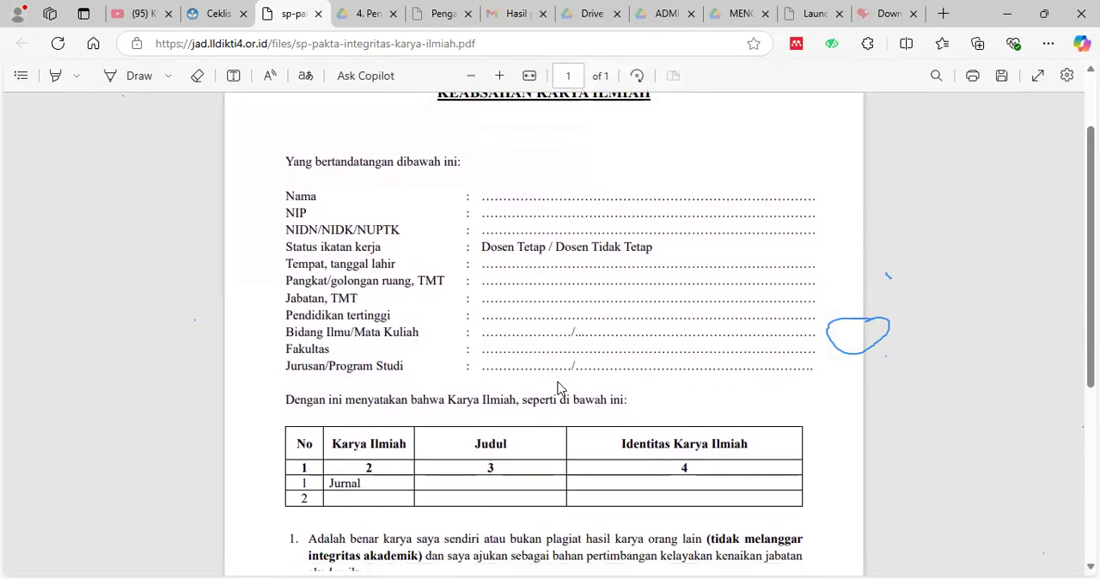
pyautogui.scroll(-4, 559, 385)
pyautogui.scroll(2, 560, 378)
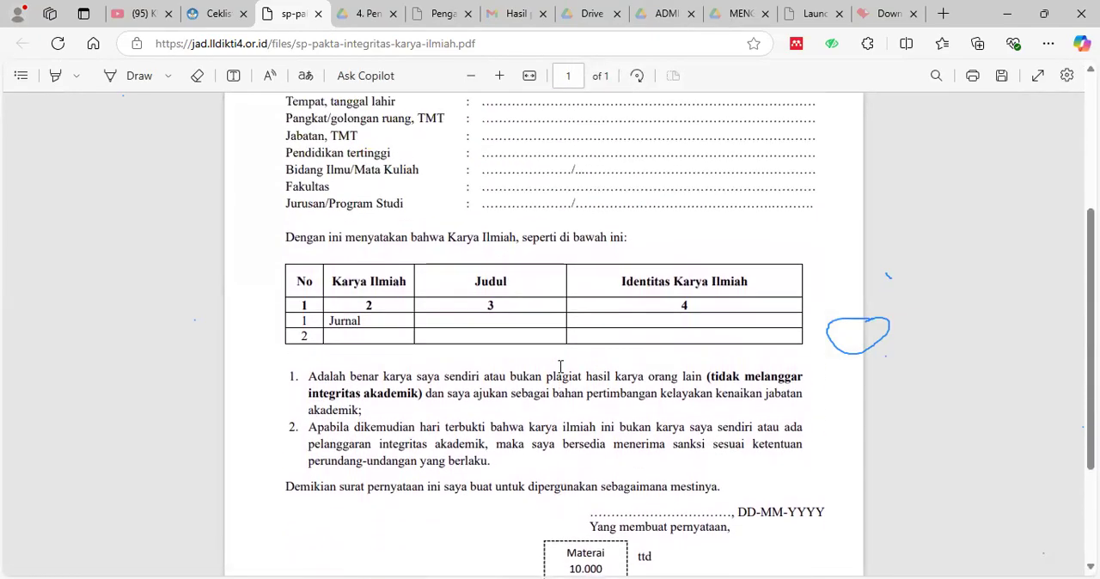
pyautogui.scroll(3, 559, 367)
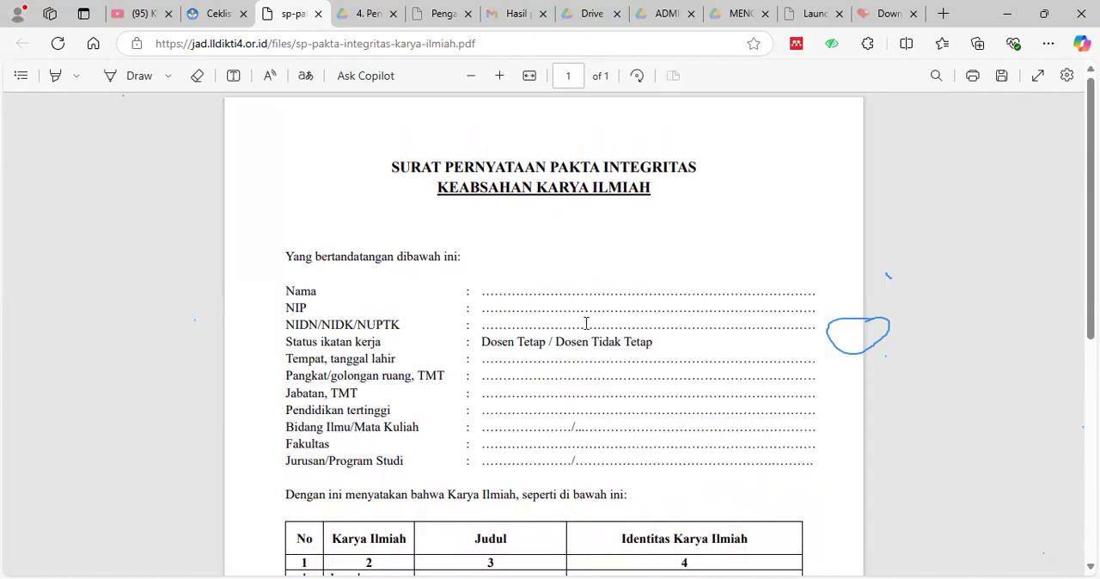
# Read through the integrity statement's identity fields, scientific work table, two declarations and stamped signature block.
pyautogui.scroll(-1, 587, 323)
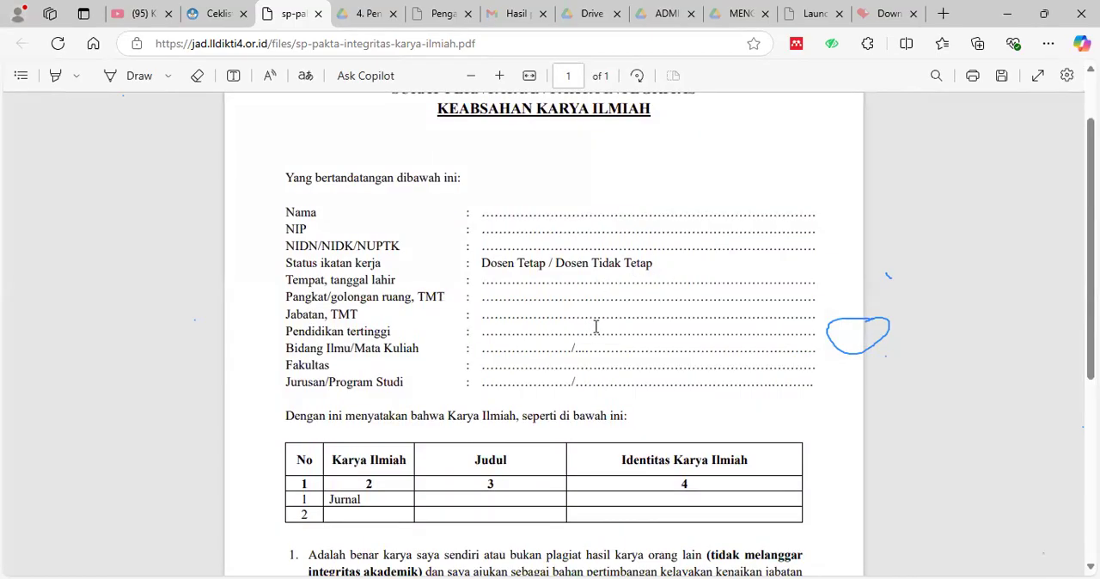
pyautogui.scroll(-1, 592, 326)
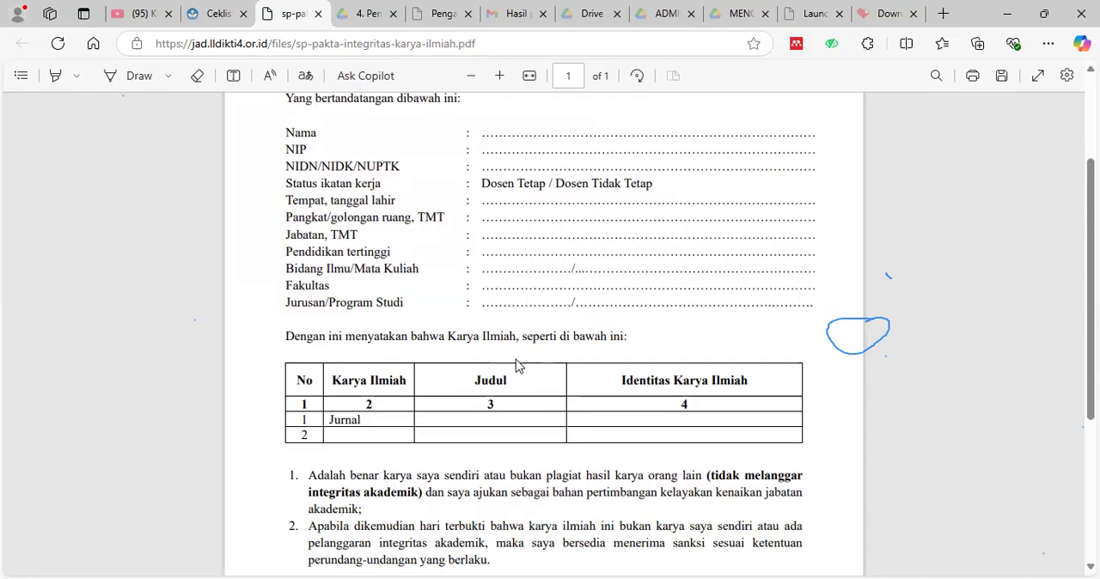
pyautogui.scroll(-2, 525, 344)
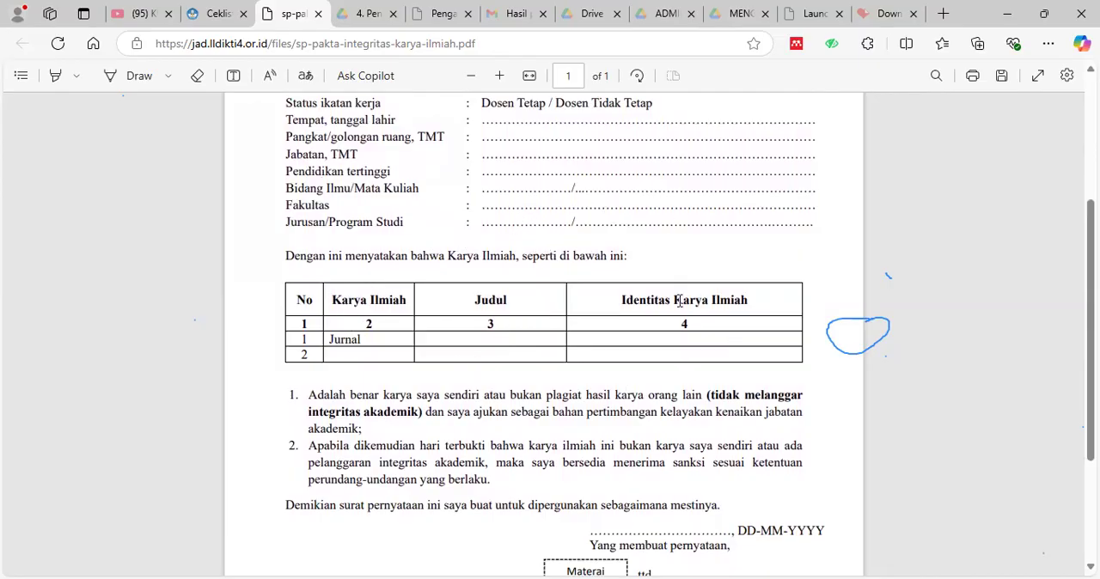
pyautogui.scroll(-2, 370, 284)
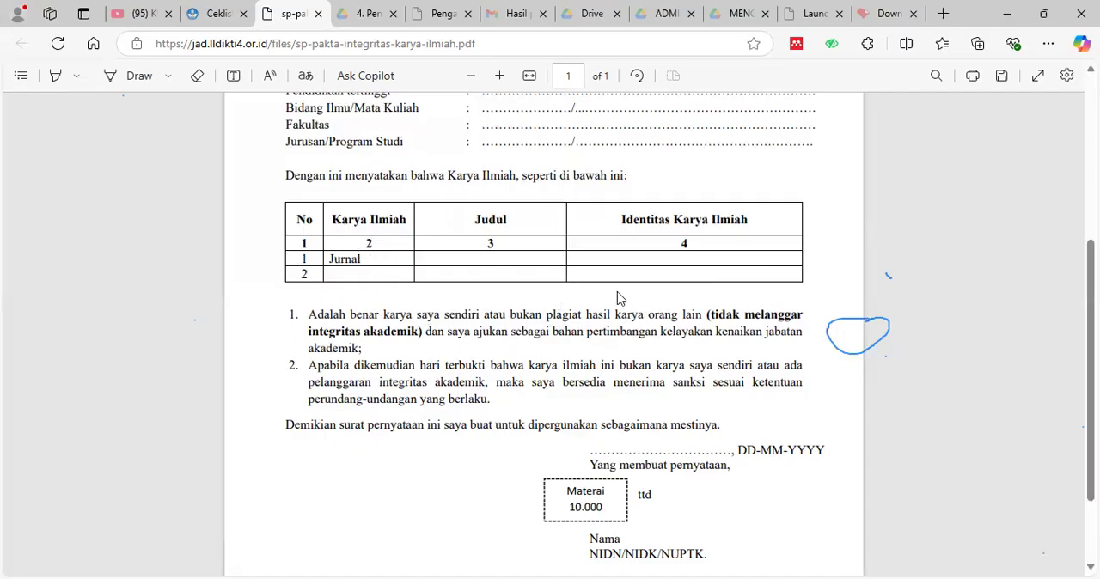
pyautogui.scroll(-1, 475, 295)
pyautogui.scroll(-1, 478, 292)
pyautogui.scroll(-1, 454, 208)
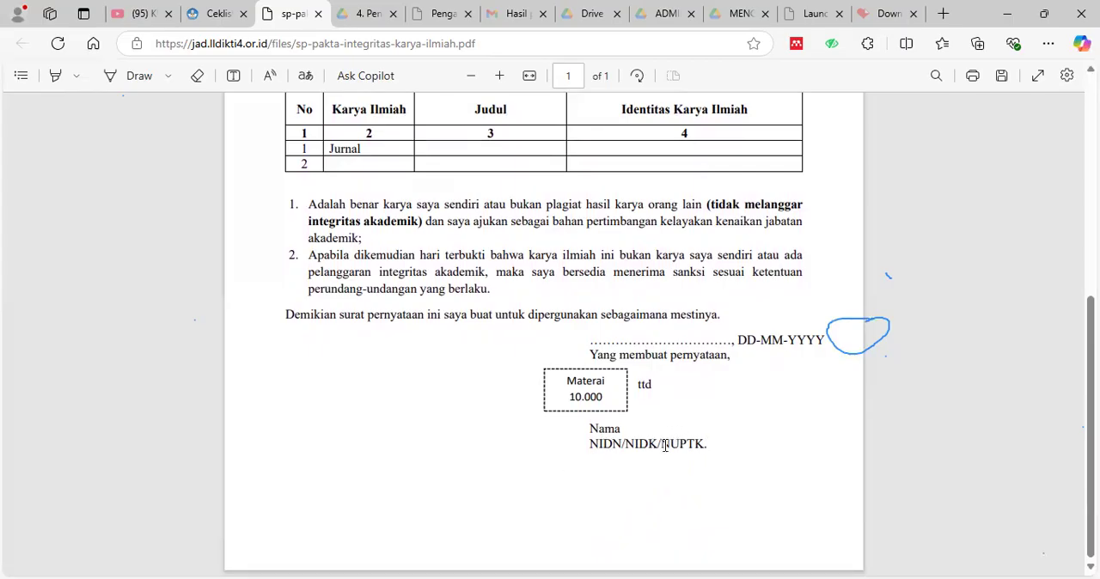
pyautogui.scroll(5, 657, 443)
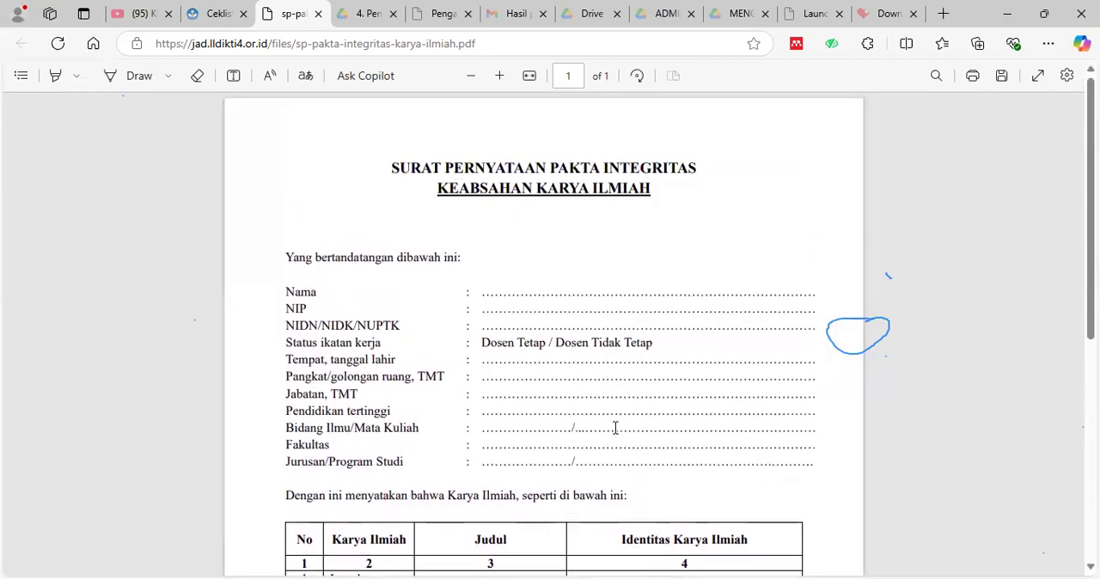
# Return to the editable requirements checklist and review the document items from Surat Pernyataan Keabsahan Karya Ilmiah through Lainnya.
pyautogui.click(215, 15)
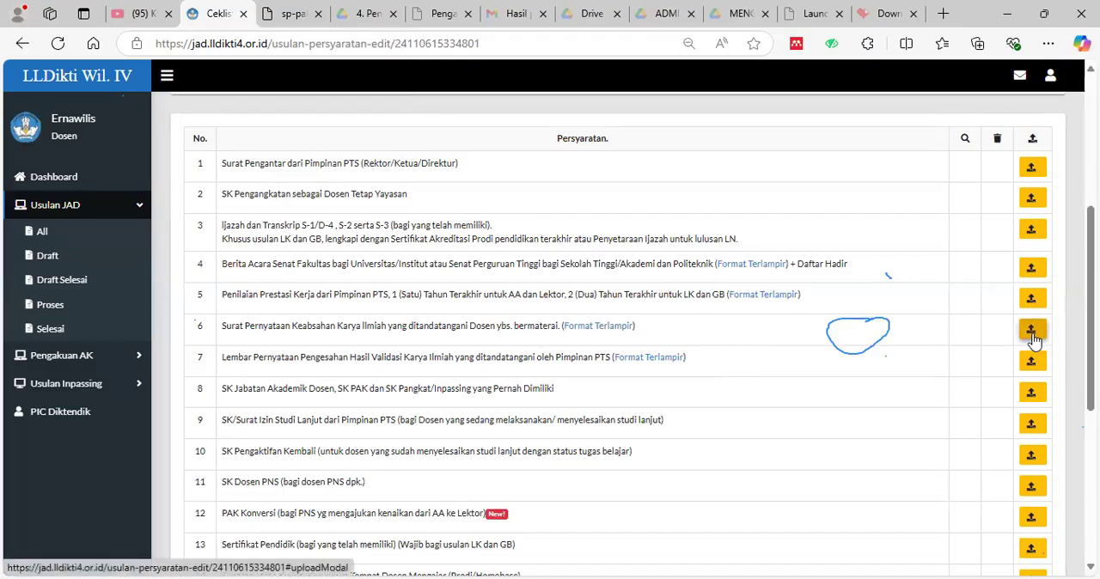
pyautogui.scroll(-2, 1034, 342)
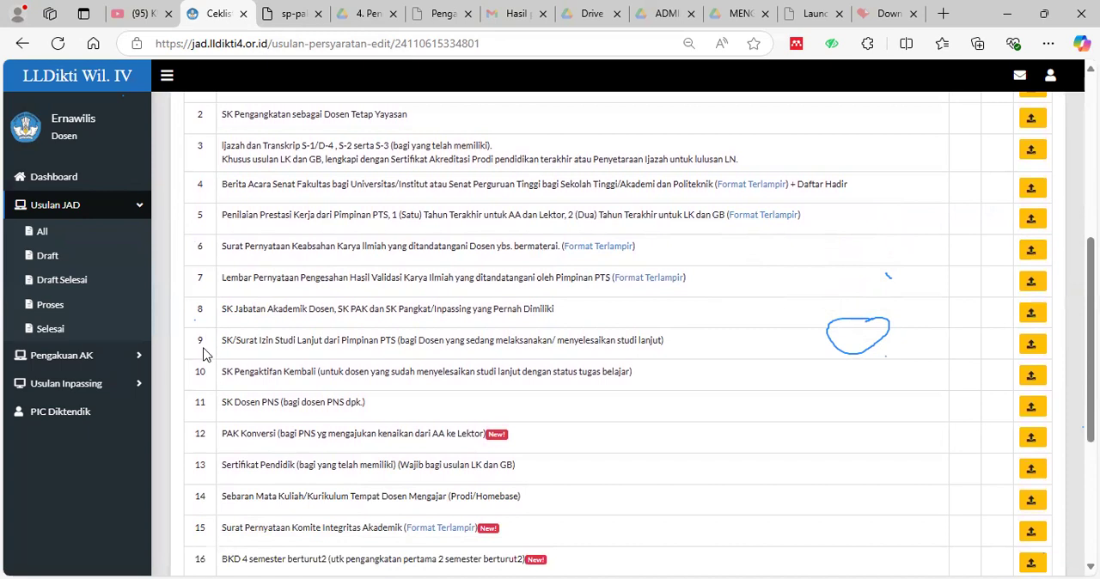
pyautogui.scroll(-1, 204, 355)
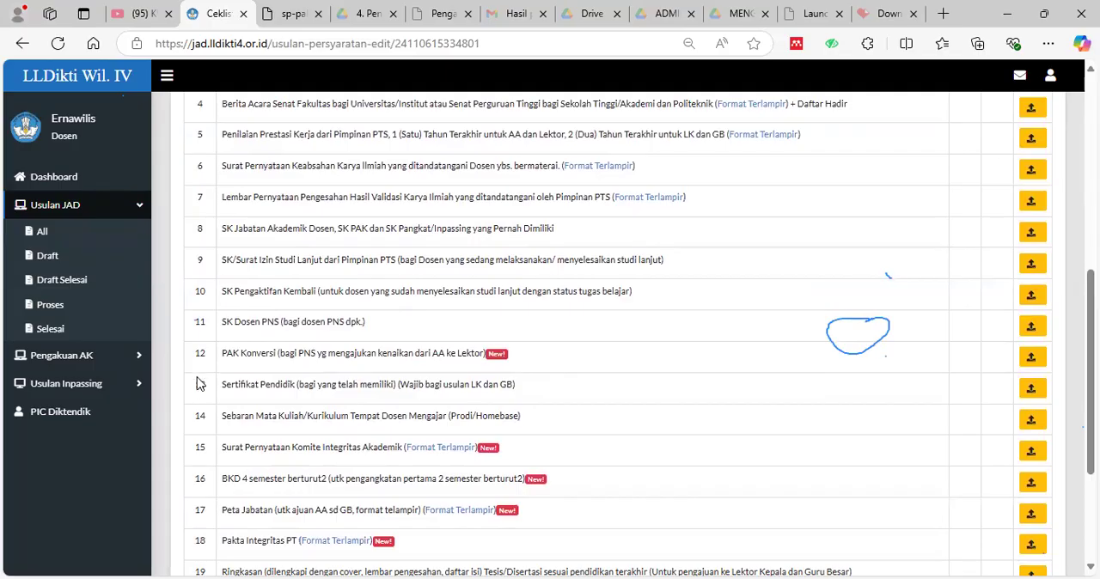
pyautogui.scroll(-1, 198, 322)
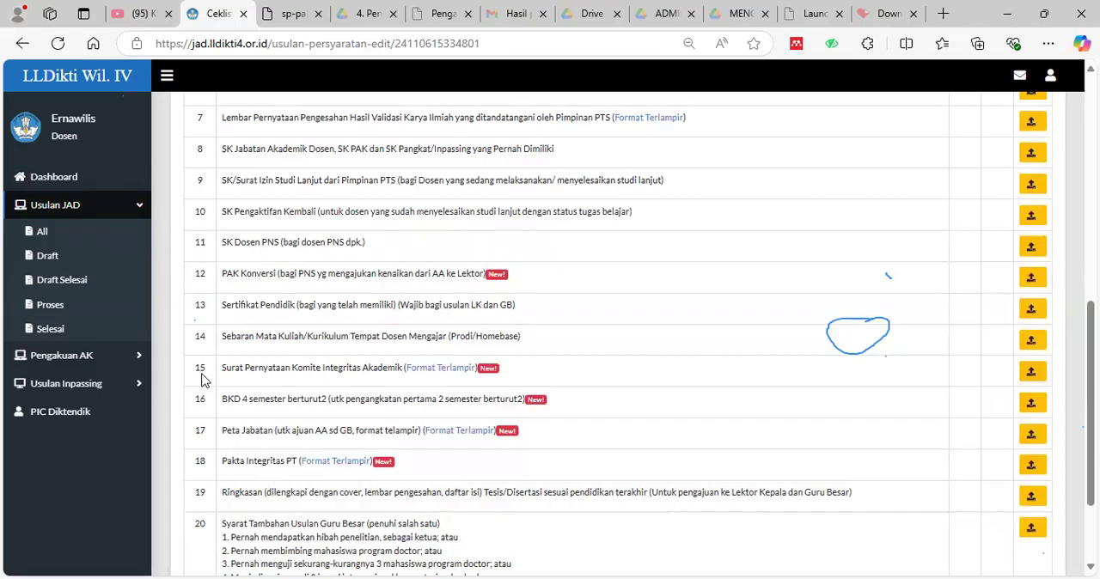
pyautogui.scroll(-1, 221, 404)
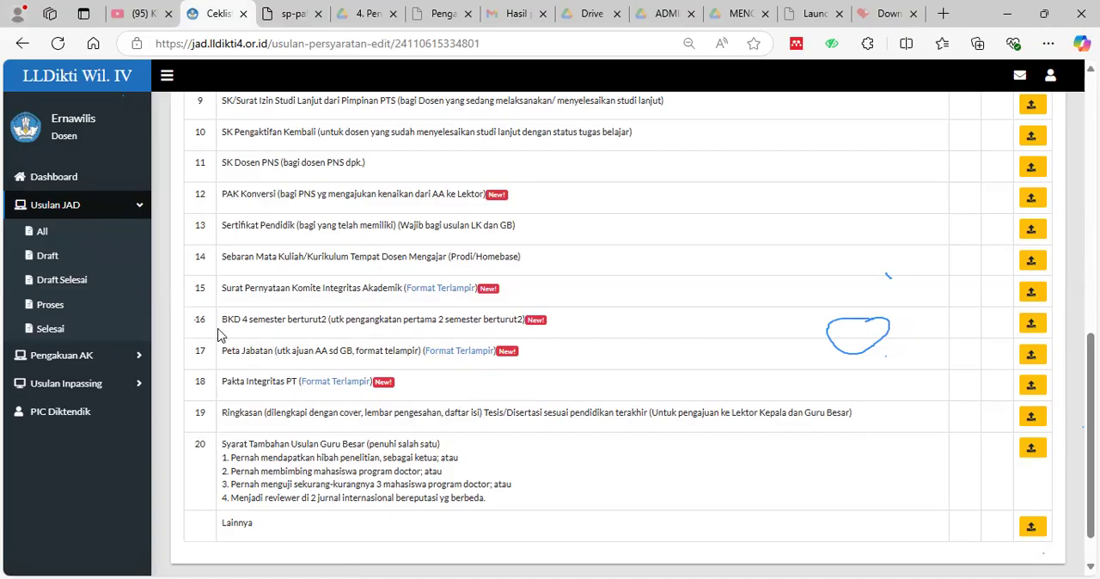
pyautogui.scroll(5, 218, 332)
pyautogui.scroll(-1, 283, 320)
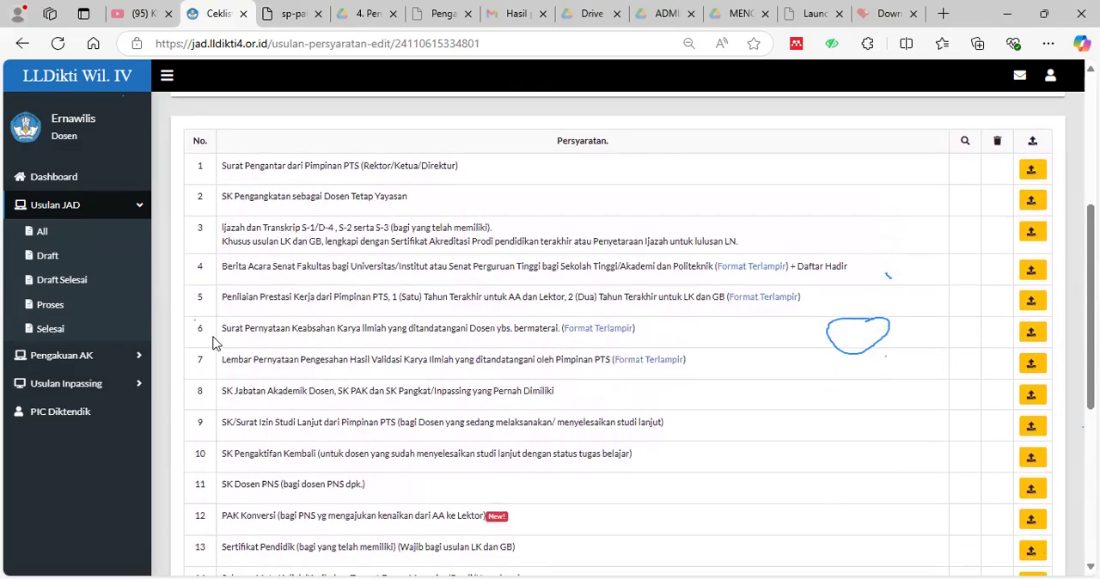
pyautogui.scroll(-5, 346, 282)
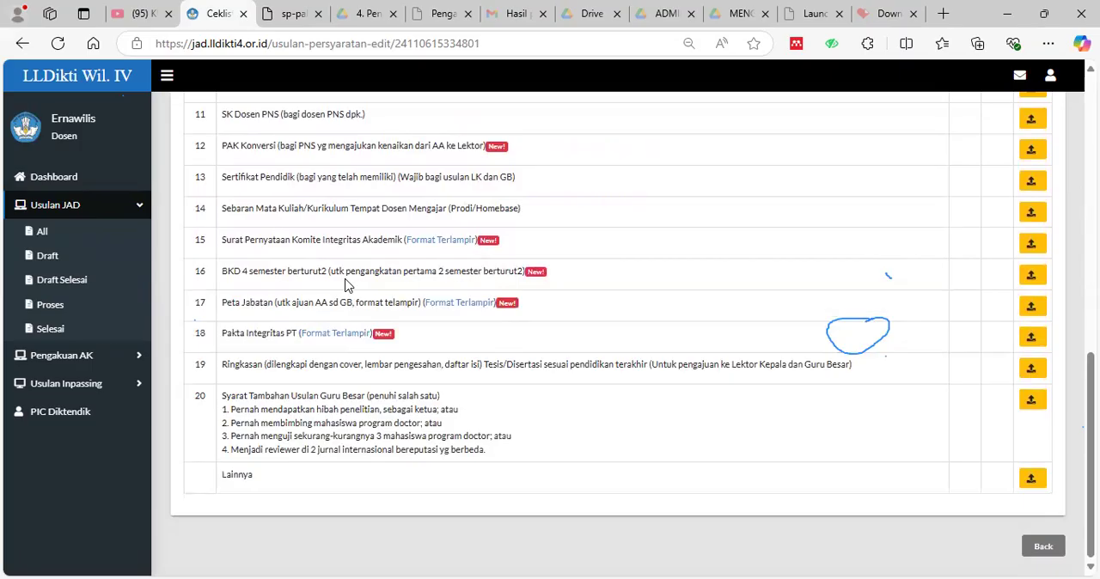
# Leave the checklist's edit page for the draft's Ceklist Persyaratan view and look over the full requirements list and draft completion option.
pyautogui.click(1045, 548)
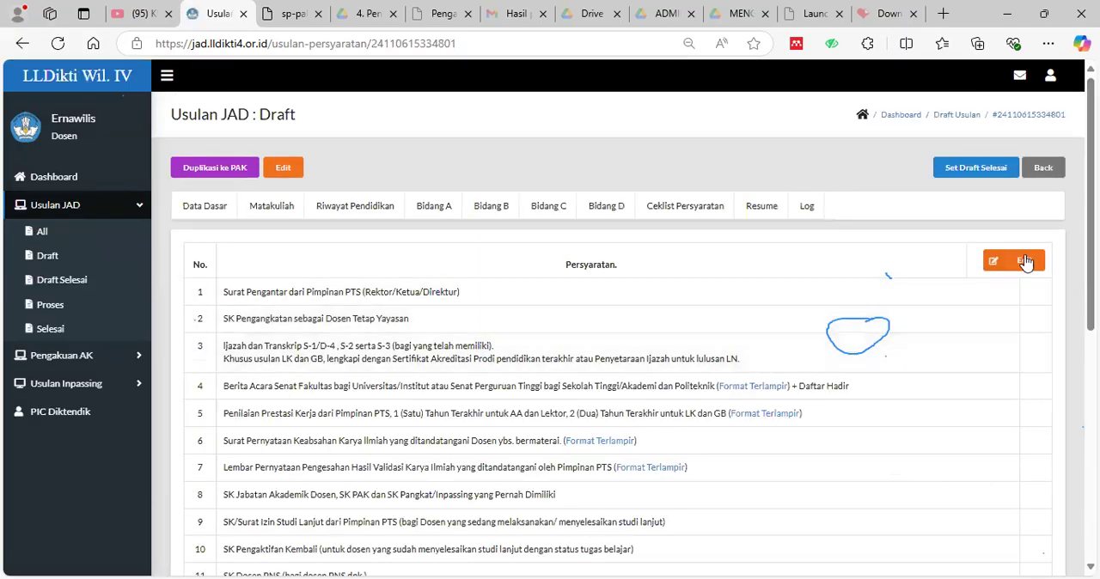
pyautogui.scroll(-6, 1024, 284)
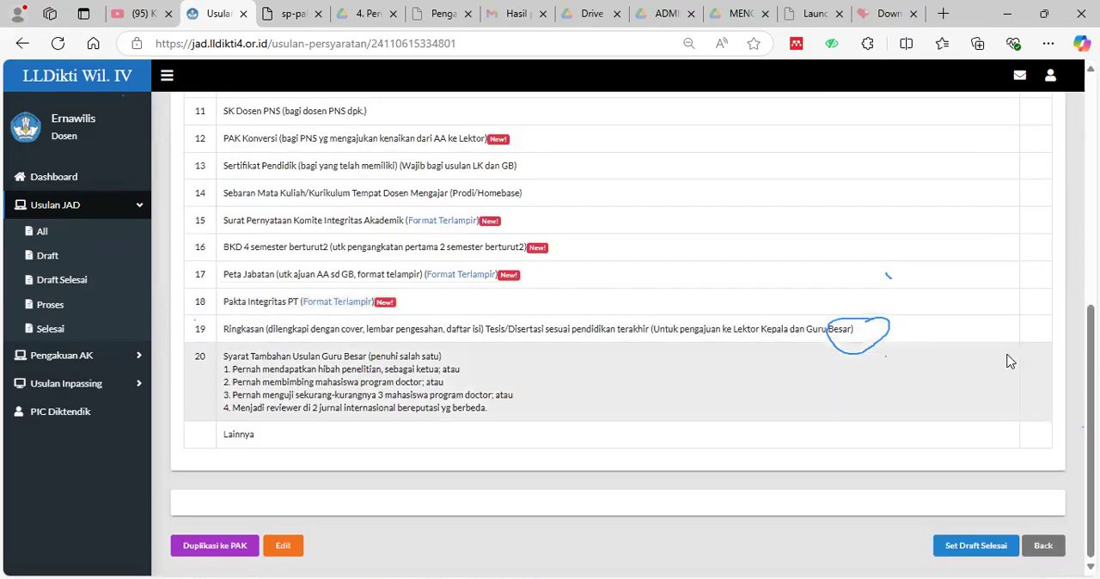
pyautogui.scroll(6, 1011, 361)
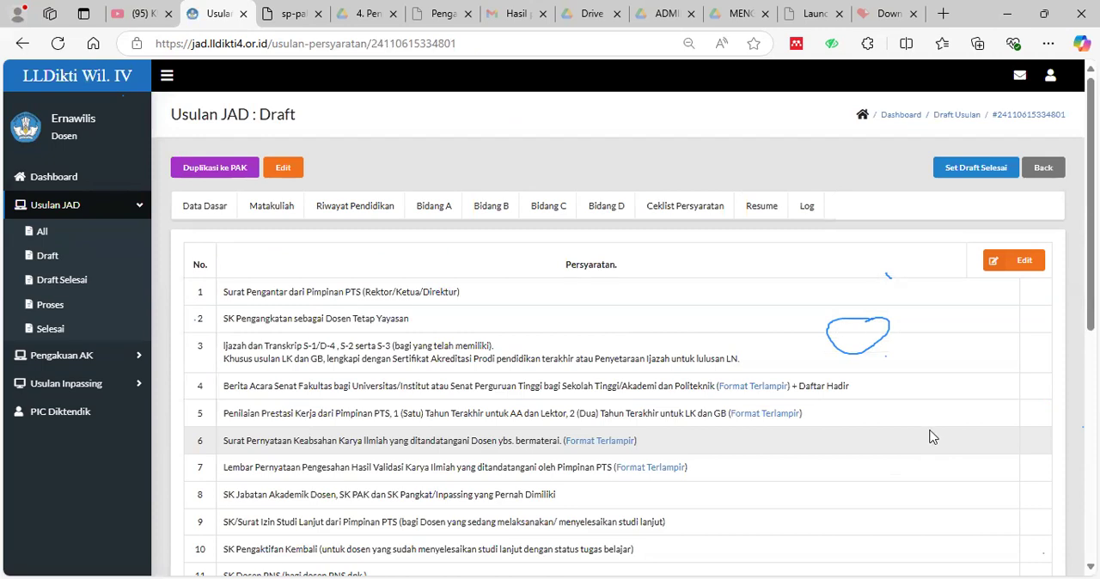
pyautogui.scroll(-3, 899, 369)
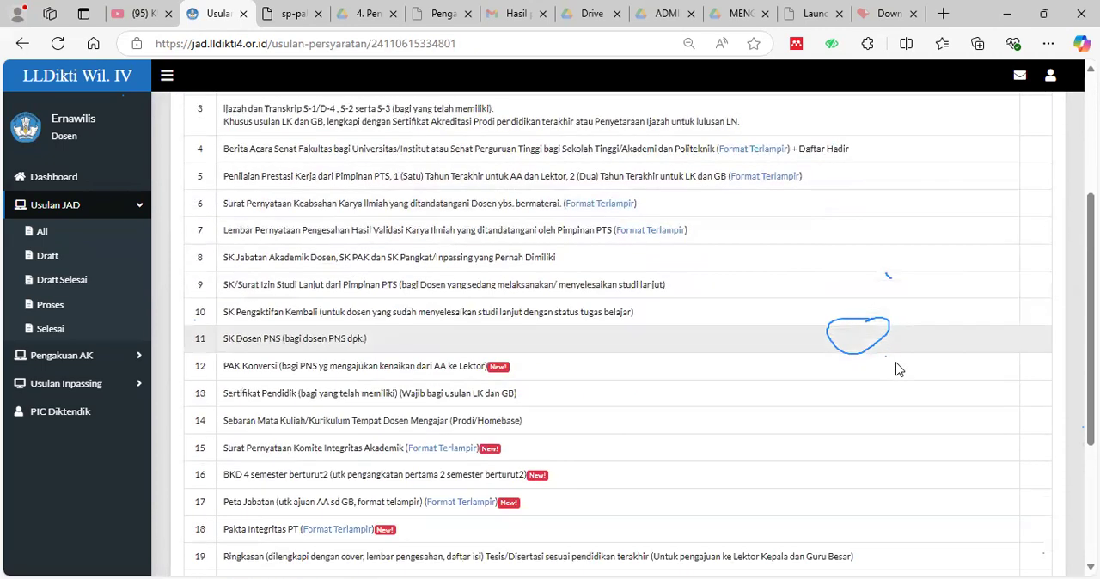
pyautogui.scroll(3, 898, 369)
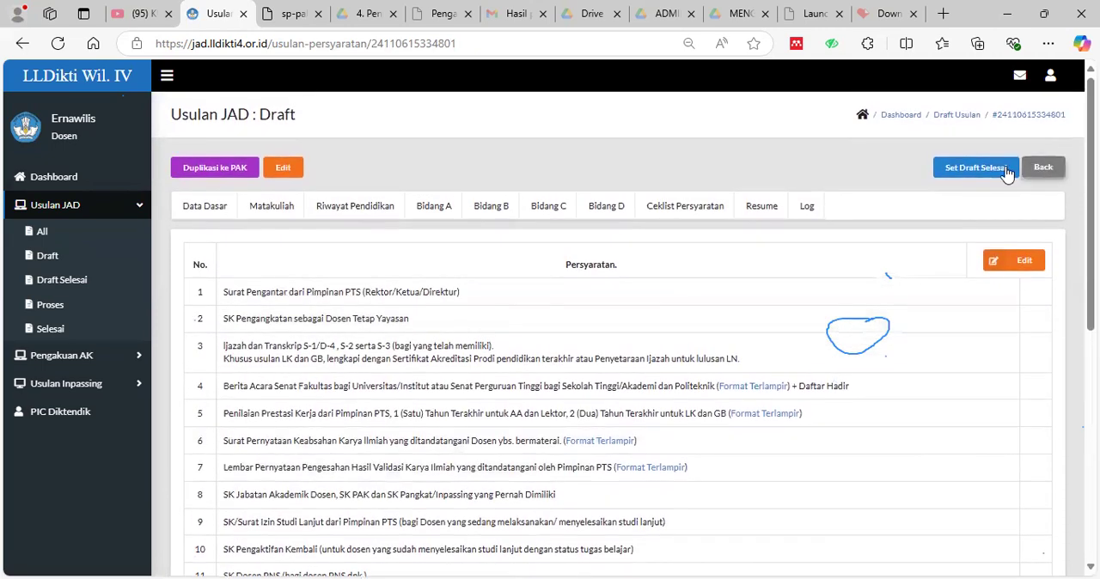